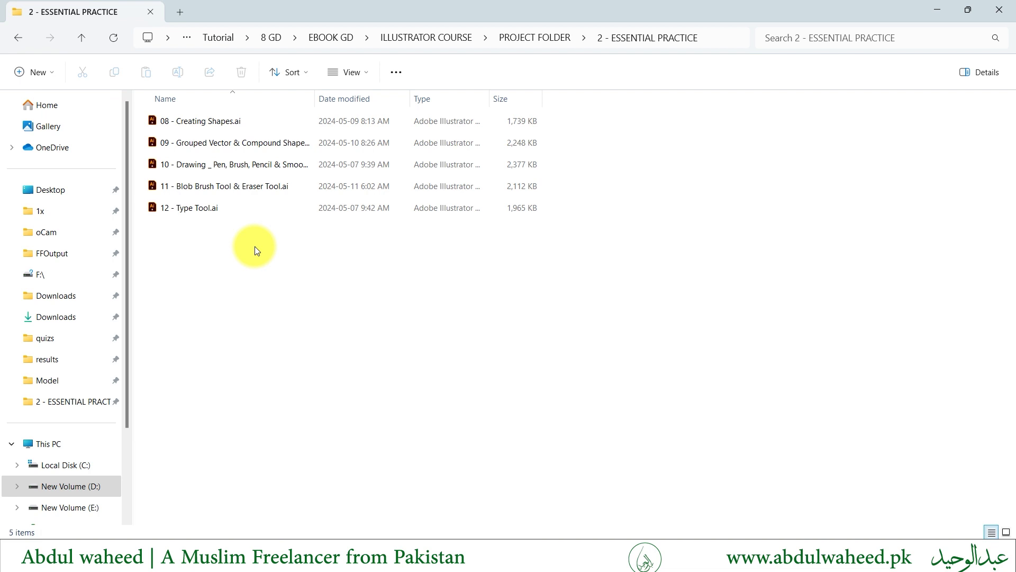
- Open the file 12 - Type Tool.ai from the 2 - ESSENTIAL PRACTICE folder in Illustrator and look over its worksheet
left_click(201, 211)
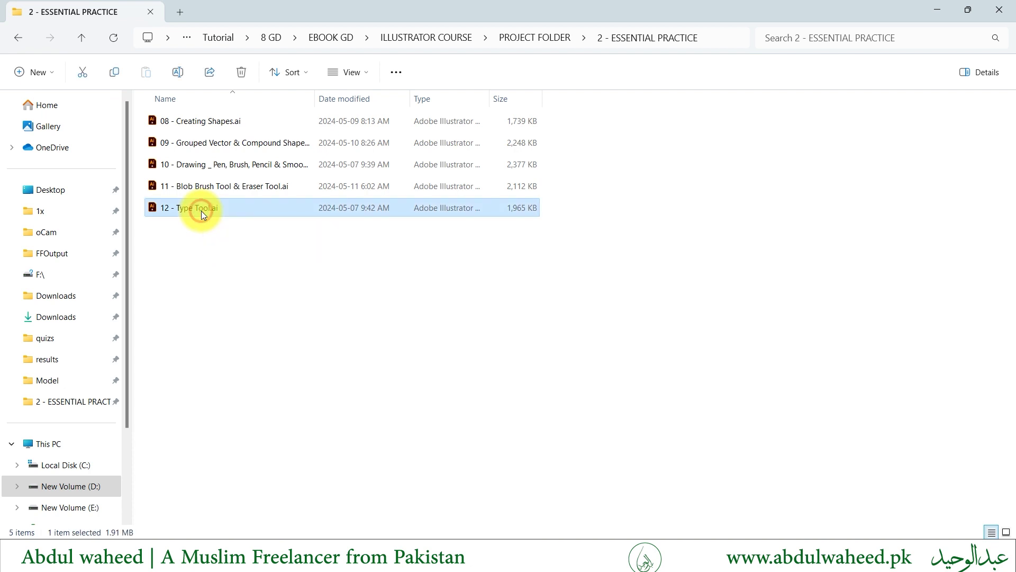
double_click(201, 211)
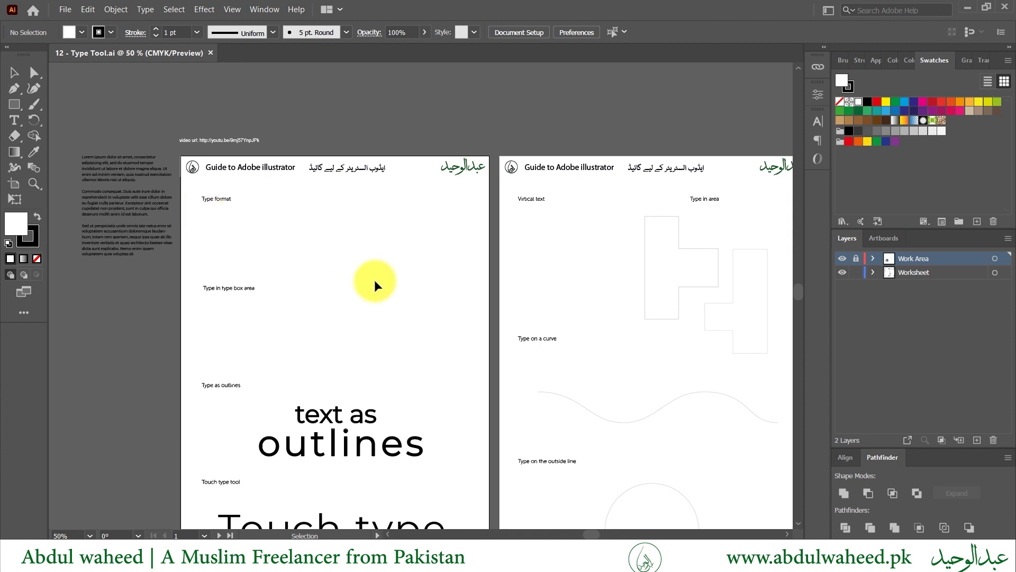
scroll(374, 286, "down", 5)
scroll(375, 286, "up", 4)
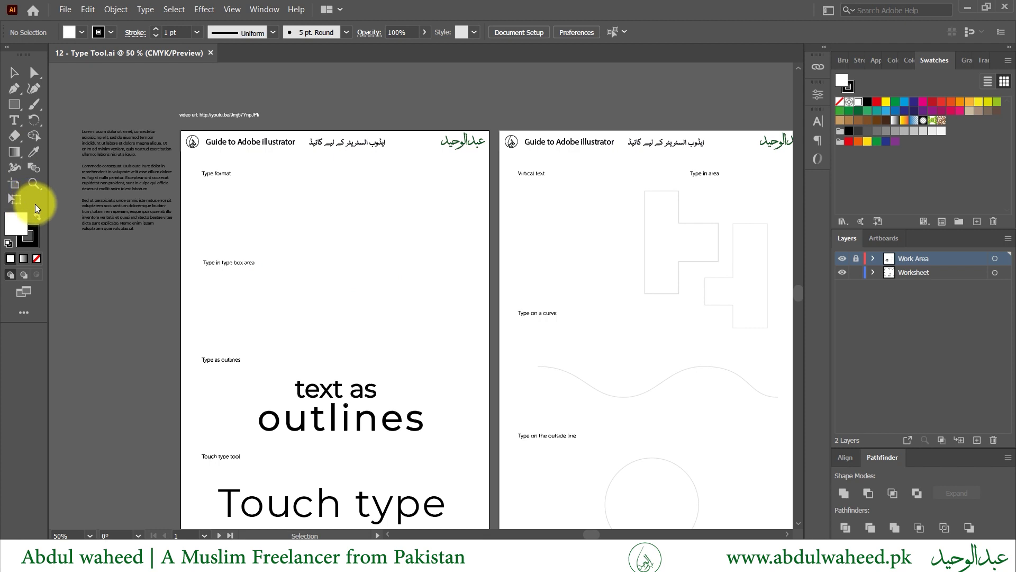
- Detach the Type tool group as a floating panel, close it, and detach it again beside the first artboard
left_click(16, 121)
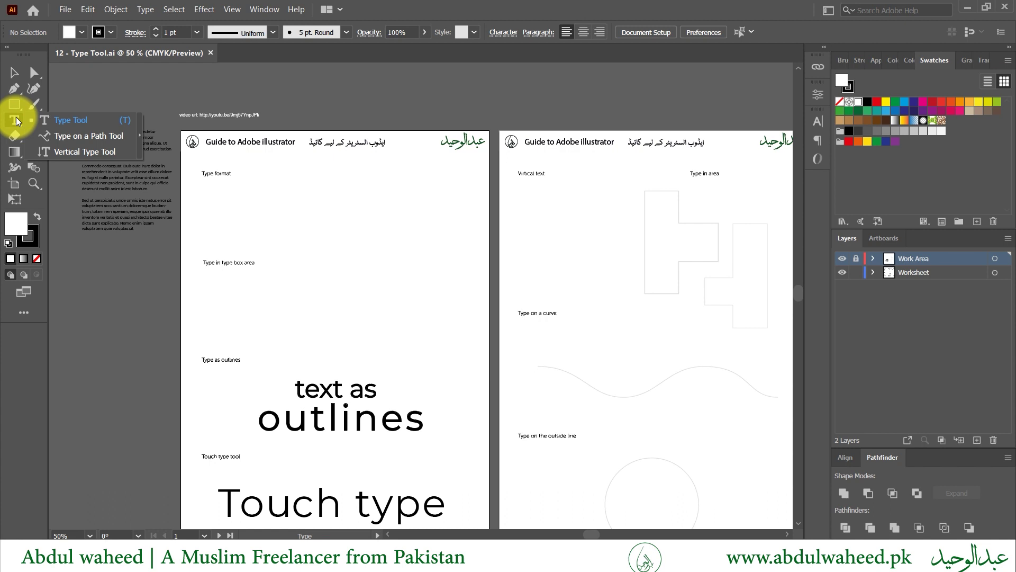
left_click(142, 136)
mouse_move(141, 132)
left_mouse_down()
mouse_move(62, 145)
mouse_move(124, 123)
left_mouse_up()
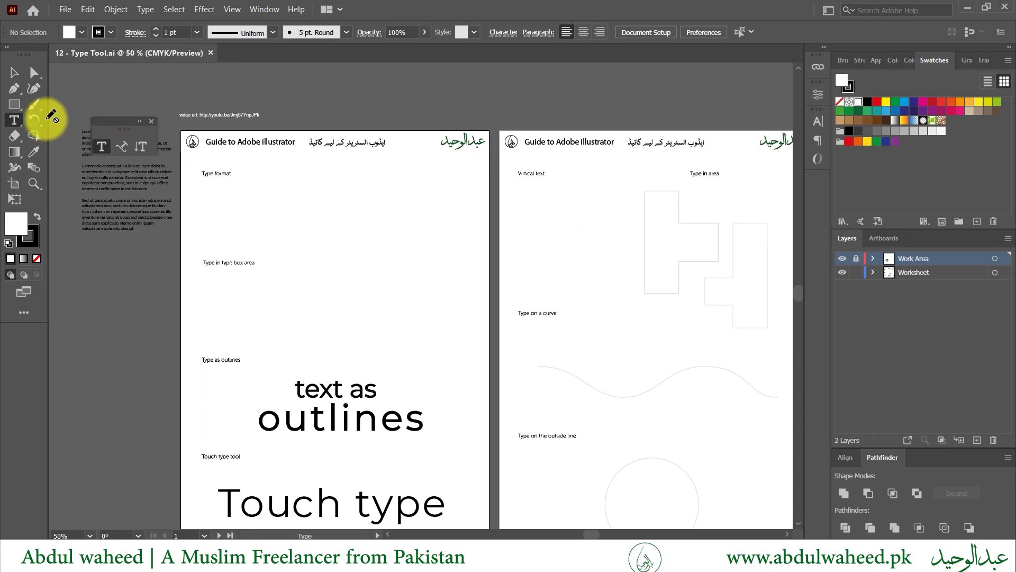
left_click(152, 125)
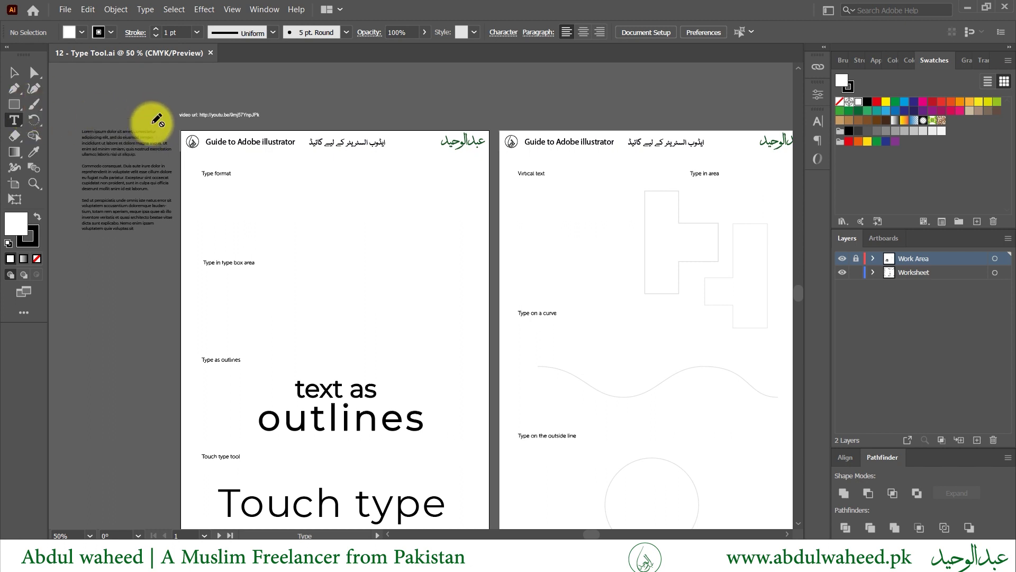
left_click(16, 120)
left_click_drag(16, 123, 145, 129)
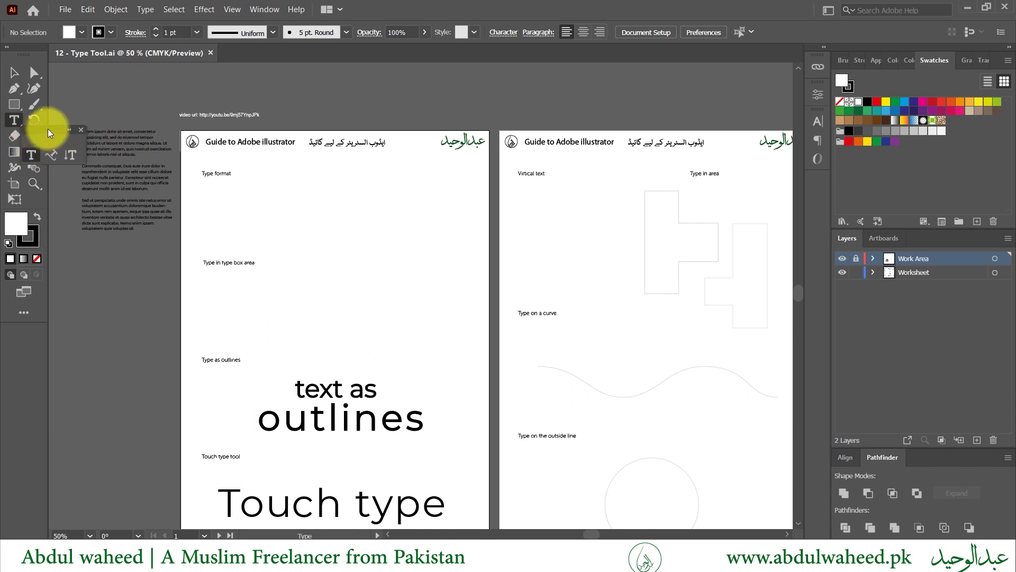
left_click_drag(52, 130, 142, 97)
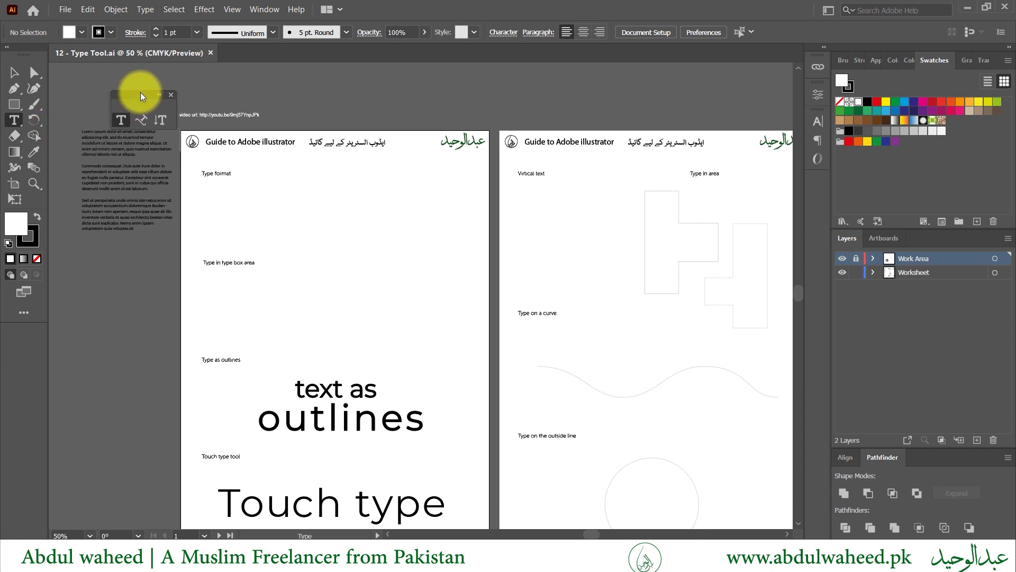
- Add the Area Type, Vertical Area Type, Vertical Type on a Path and Touch Type tools to the toolbar's Type tool group
left_click(23, 311)
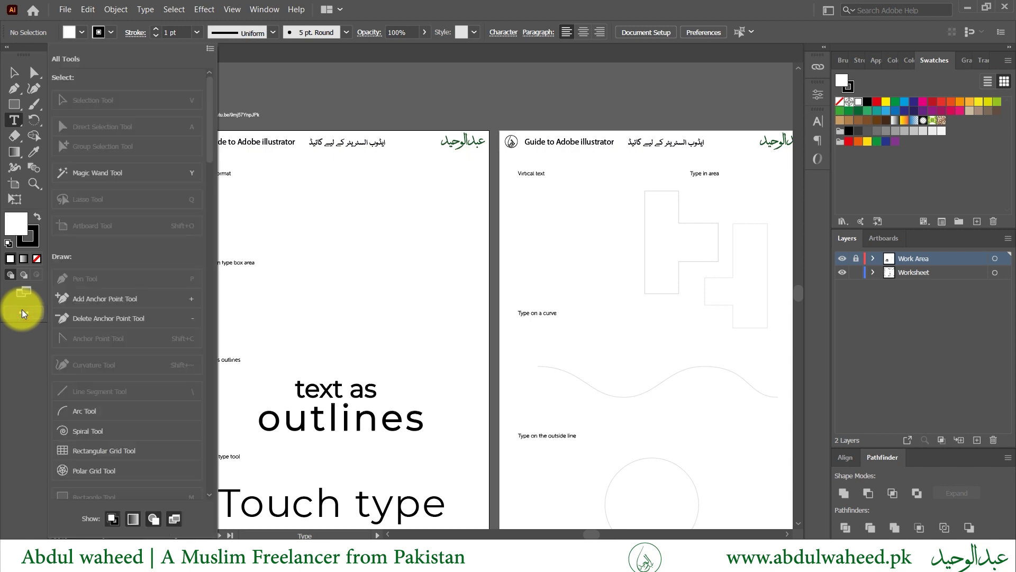
scroll(152, 333, "down", 10)
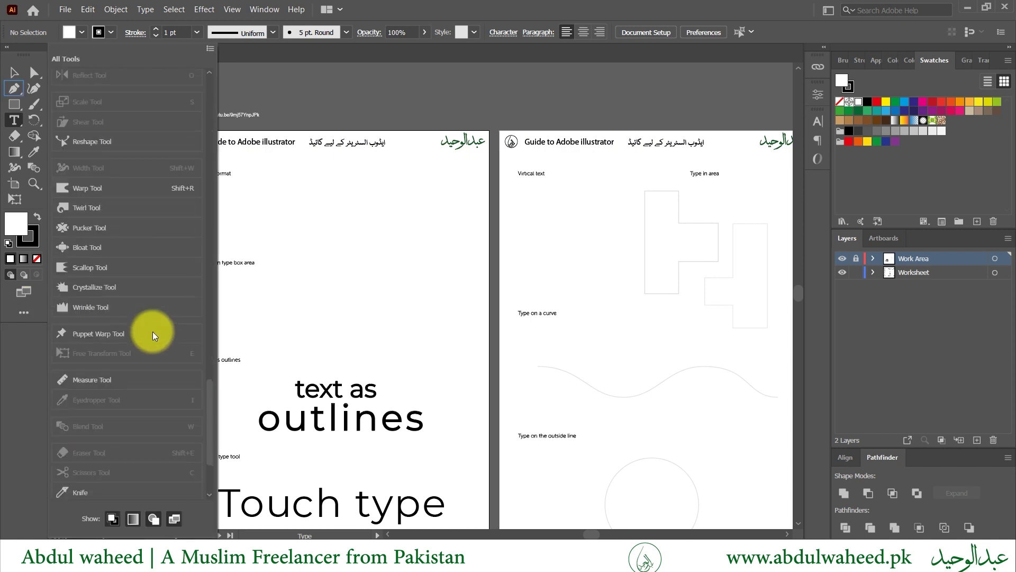
scroll(152, 333, "up", 10)
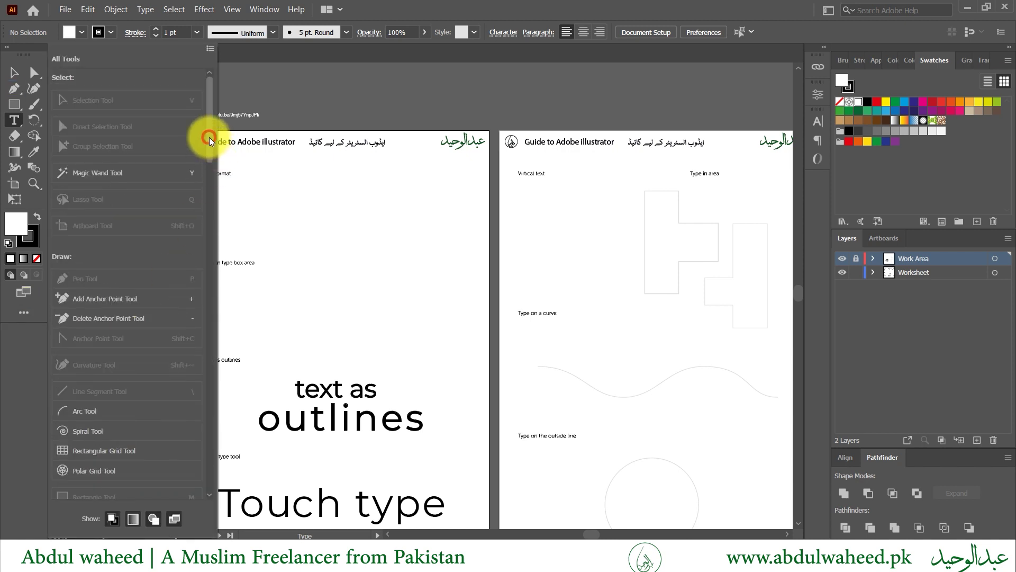
left_click_drag(210, 141, 202, 335)
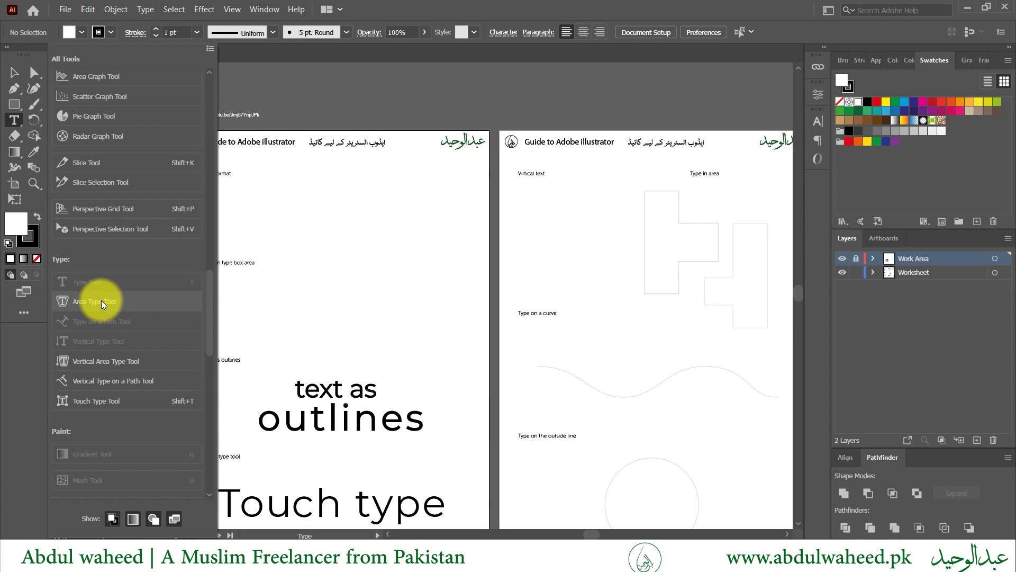
left_click(102, 303)
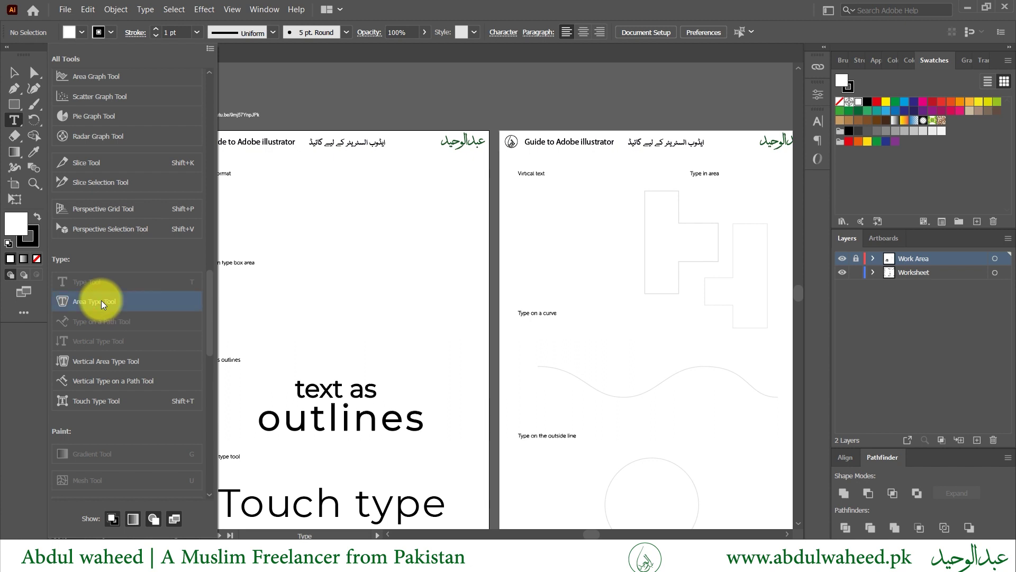
left_click_drag(102, 303, 14, 119)
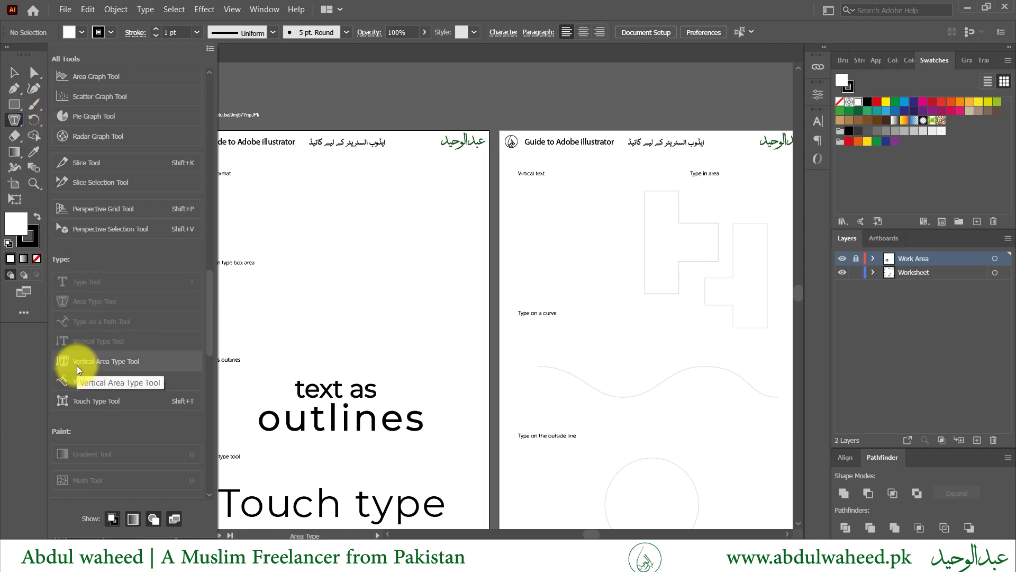
left_click_drag(78, 370, 14, 119)
left_click(74, 385)
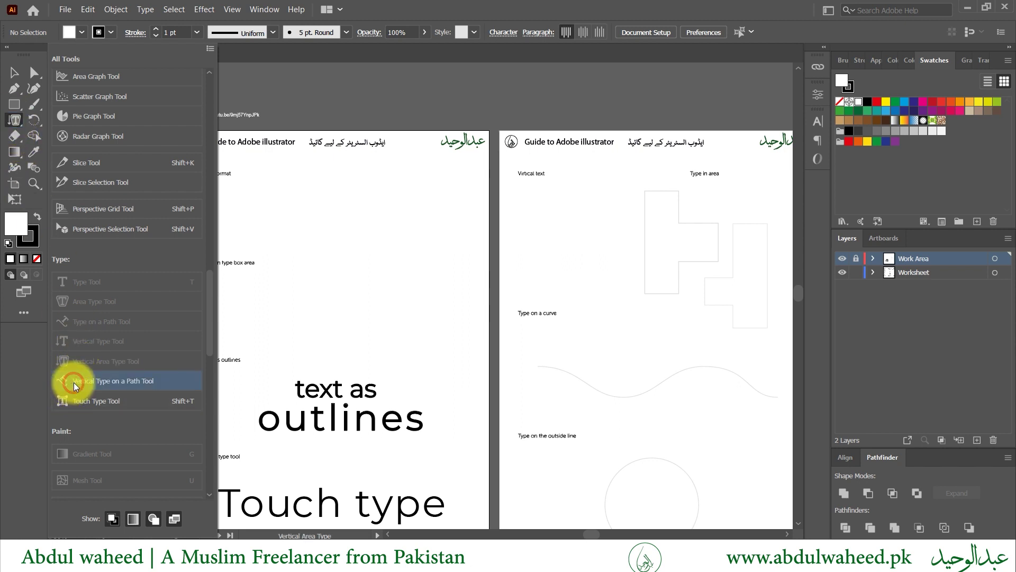
left_click_drag(74, 386, 14, 119)
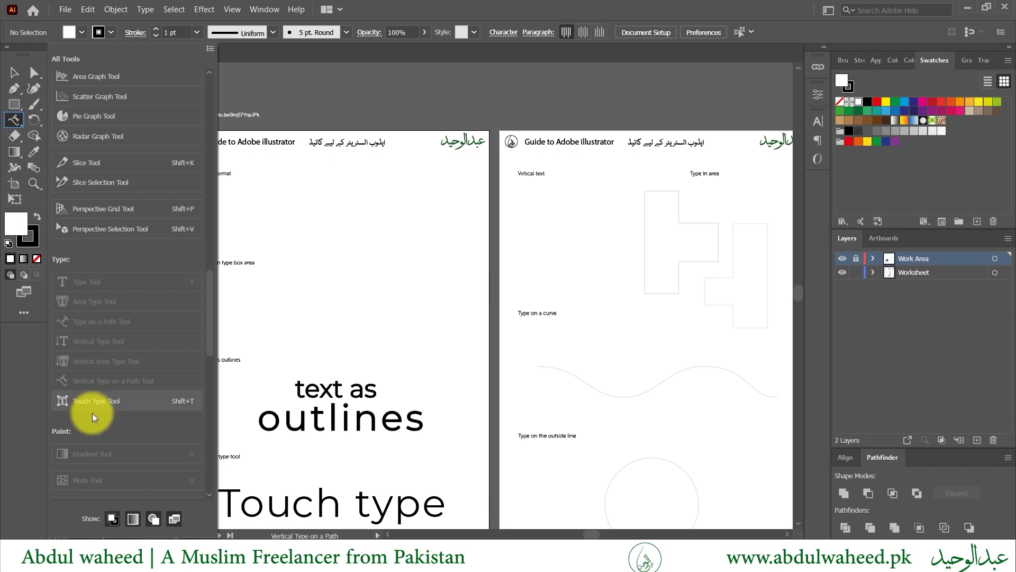
left_click_drag(92, 400, 15, 121)
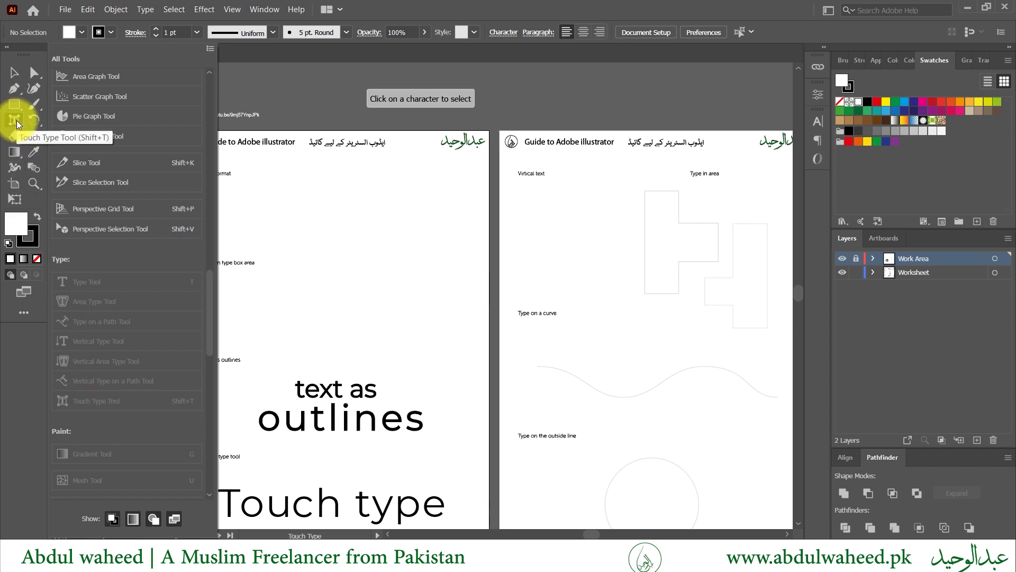
left_click(18, 365)
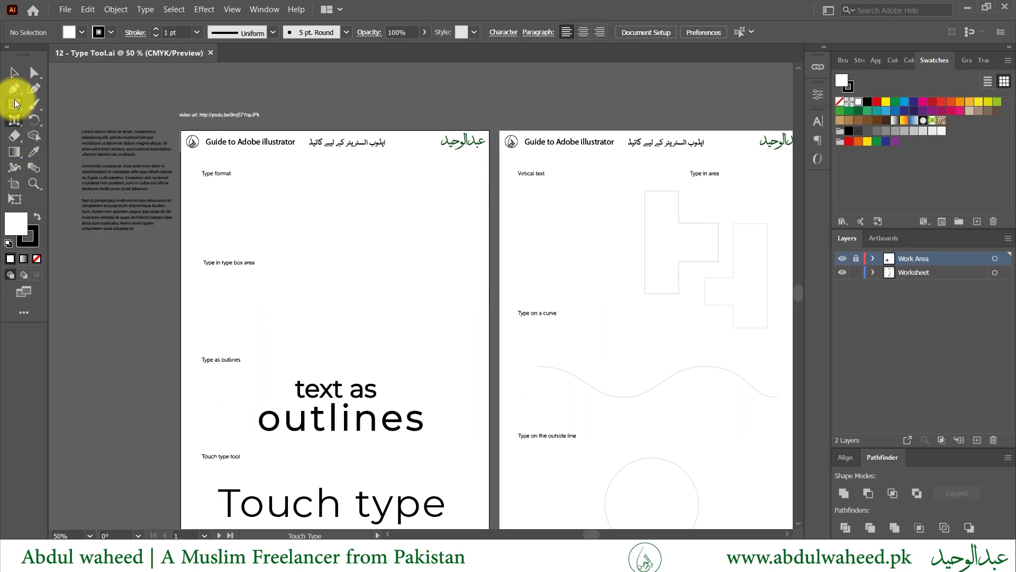
- Detach the expanded Type tool group as a floating panel and place it over the upper-left corner of the first artboard
left_click(16, 124)
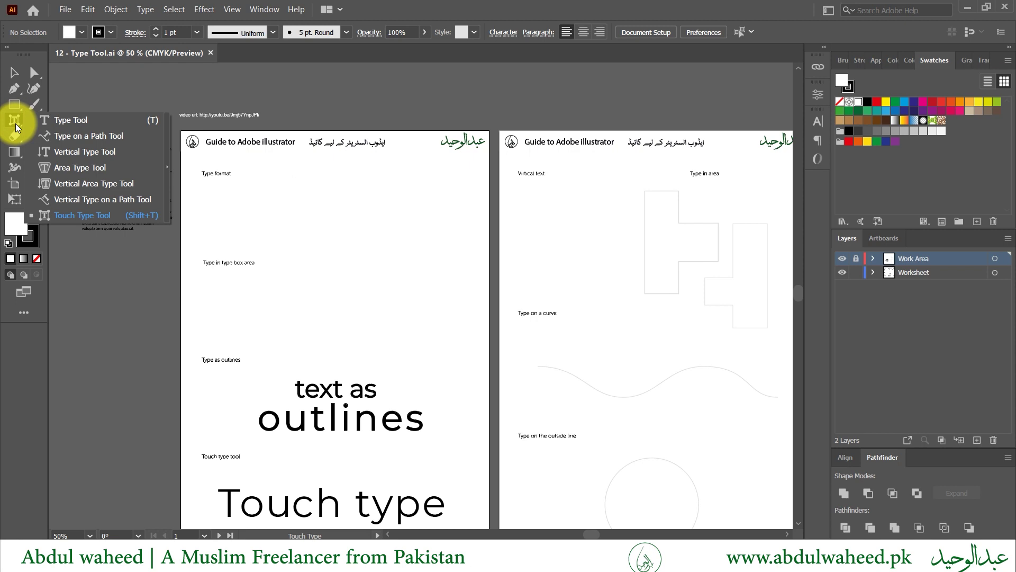
left_click(16, 127)
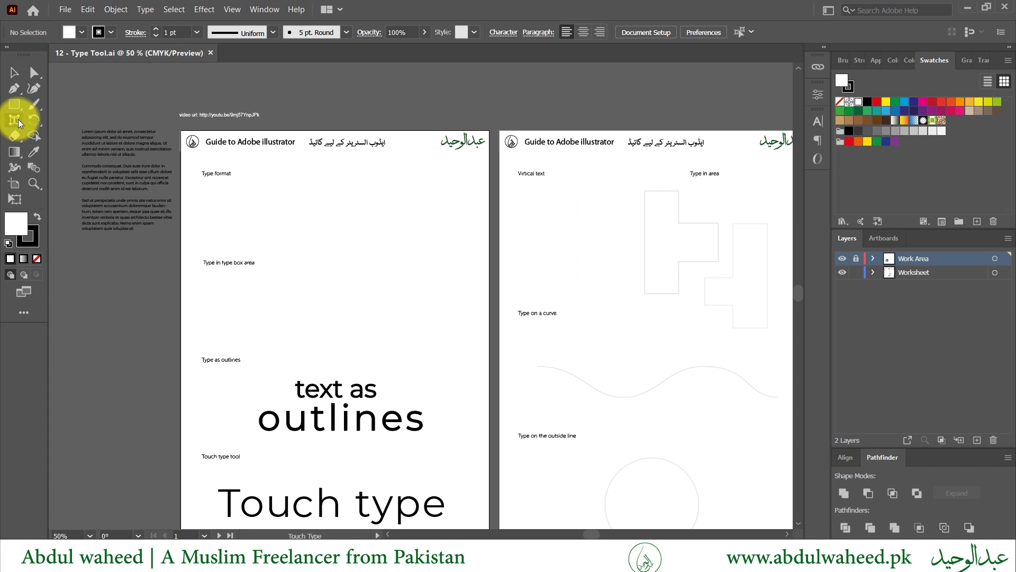
left_click(21, 124)
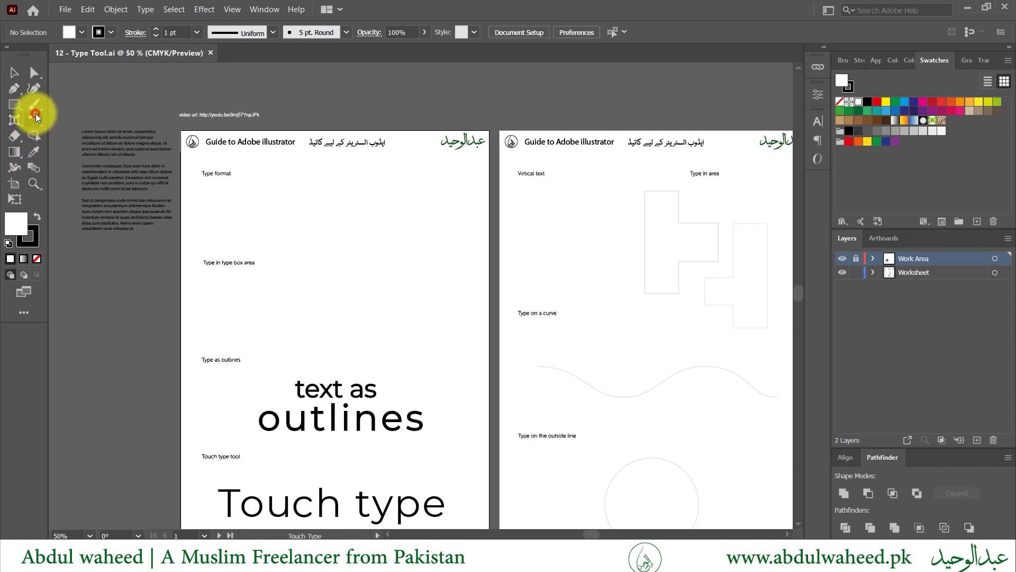
left_click(14, 124)
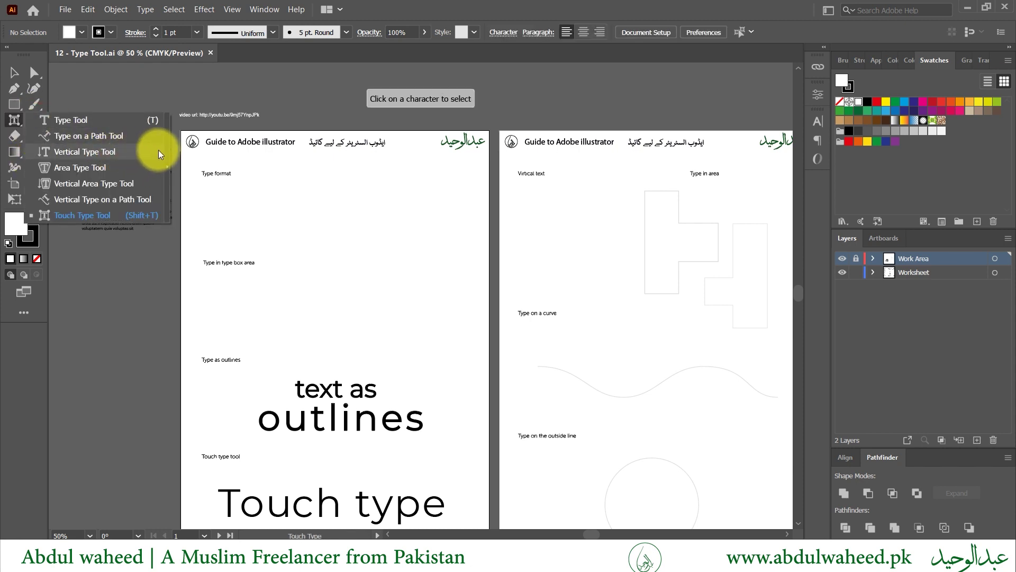
left_click(166, 153)
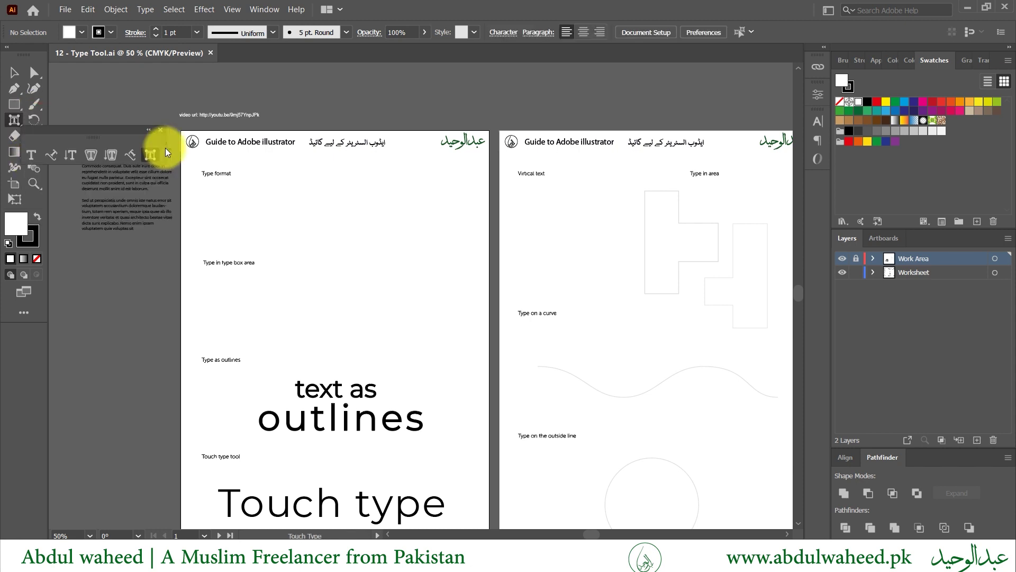
left_click_drag(112, 135, 187, 114)
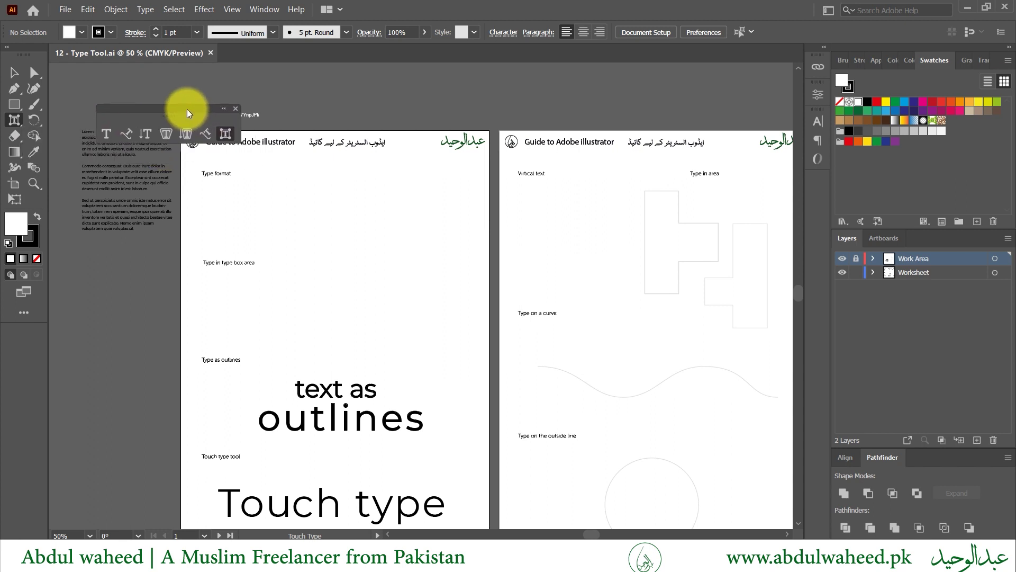
- Switch the Work Area and Worksheet layers off and on to check their contents, and make Worksheet the active layer
key("z")
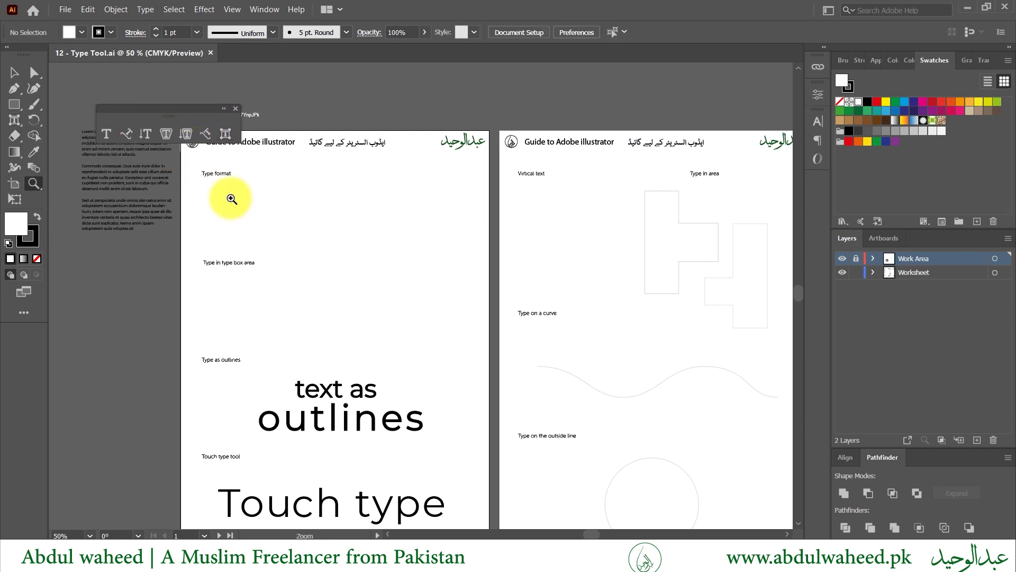
left_click_drag(220, 182, 347, 272)
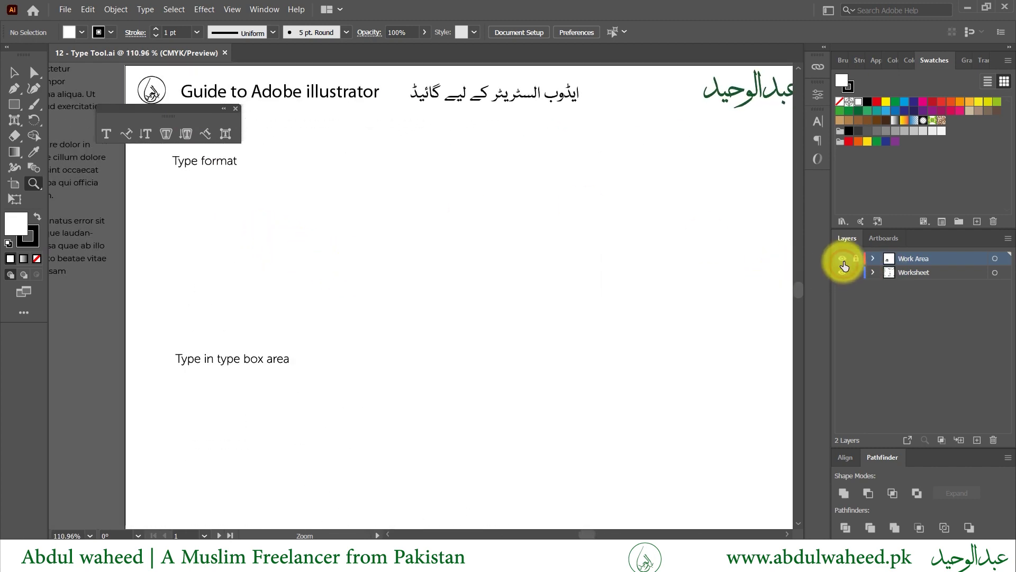
left_click(842, 258)
left_click(842, 258)
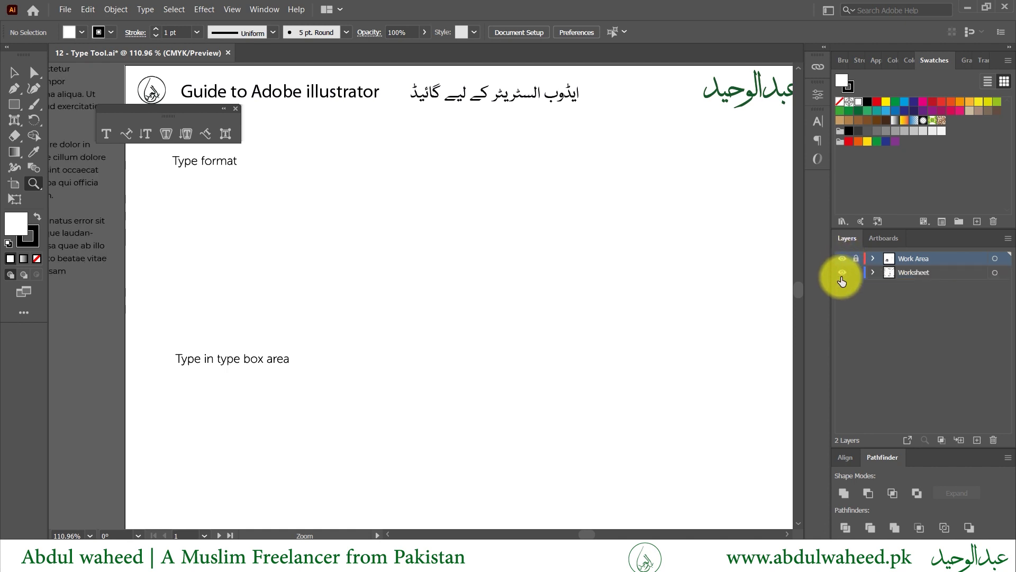
left_click(842, 272)
left_click(842, 273)
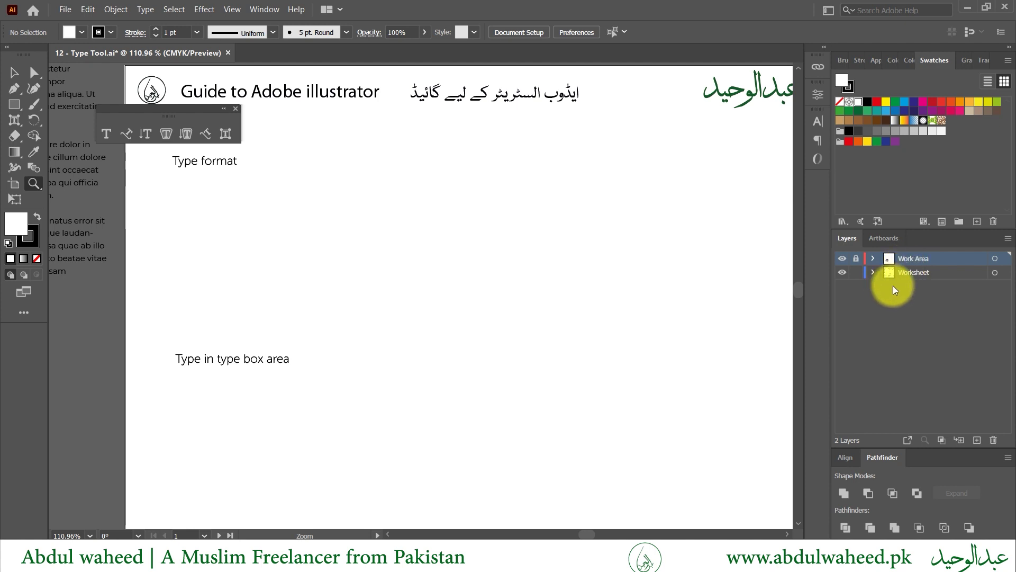
left_click(910, 273)
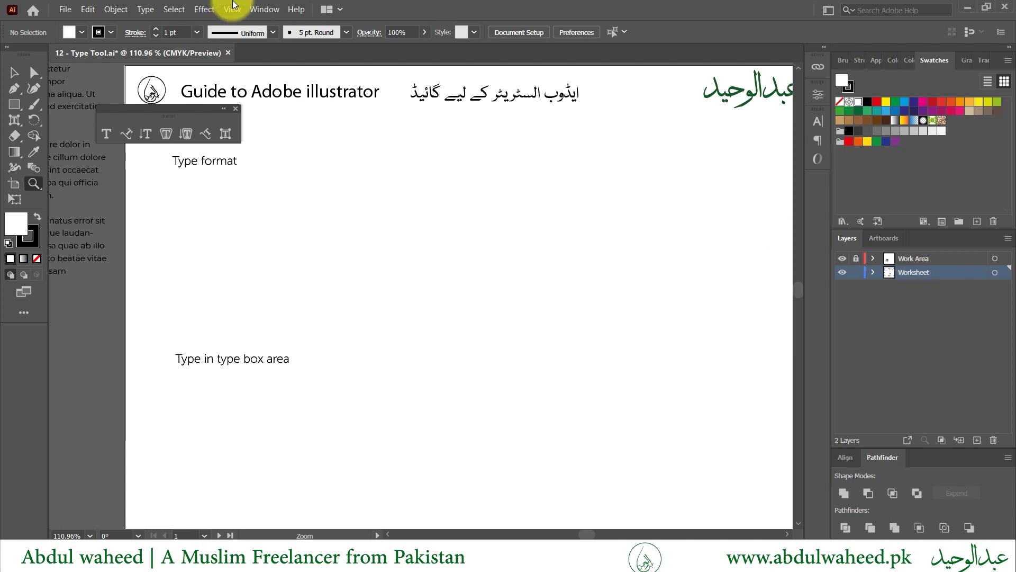
- Show the Character panel, view the Paragraph panel's settings, and check the available type panels before returning to the Character settings
left_click(267, 10)
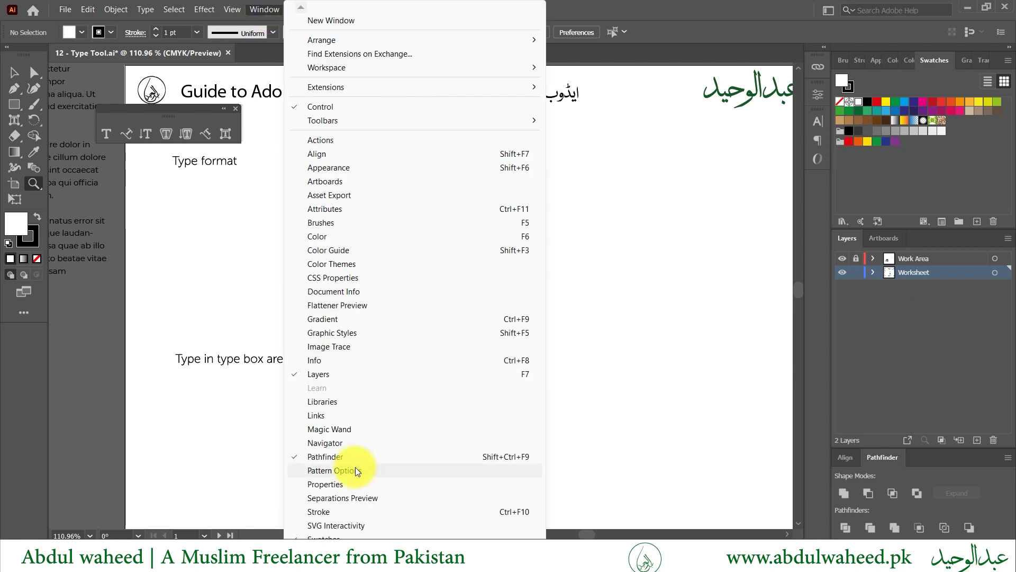
scroll(315, 537, "down", 3)
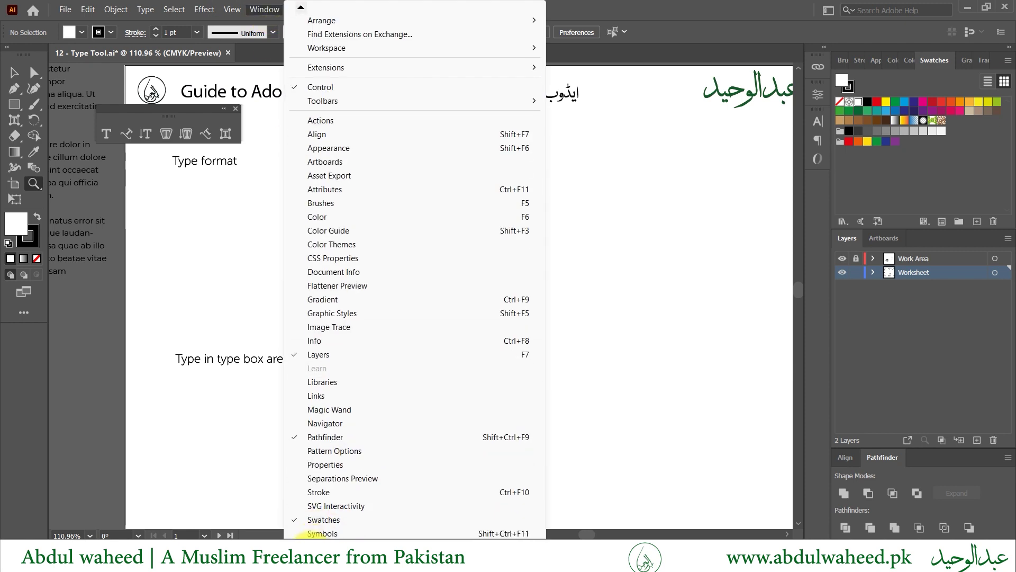
mouse_move(367, 475)
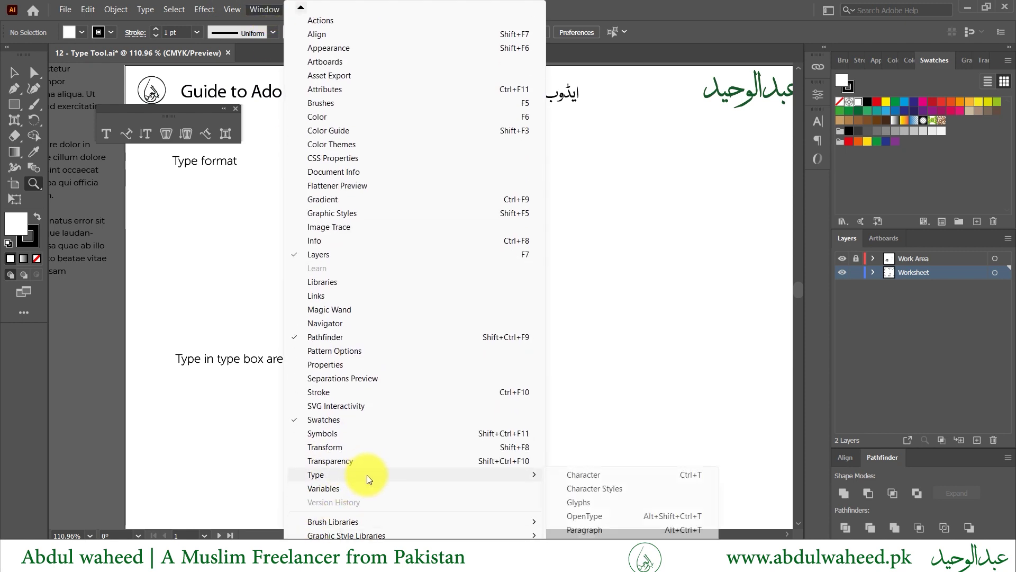
left_click(626, 477)
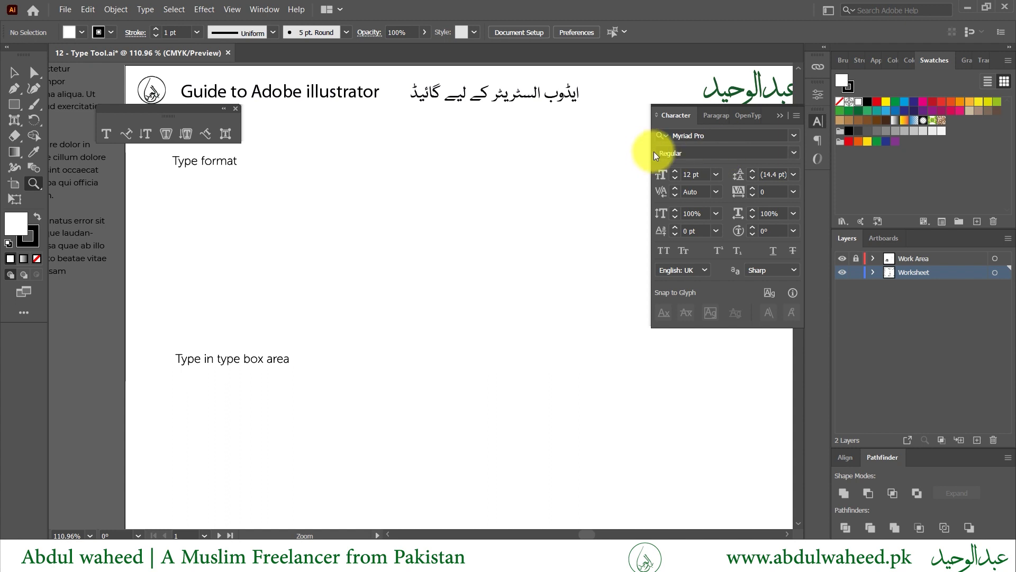
left_click(719, 115)
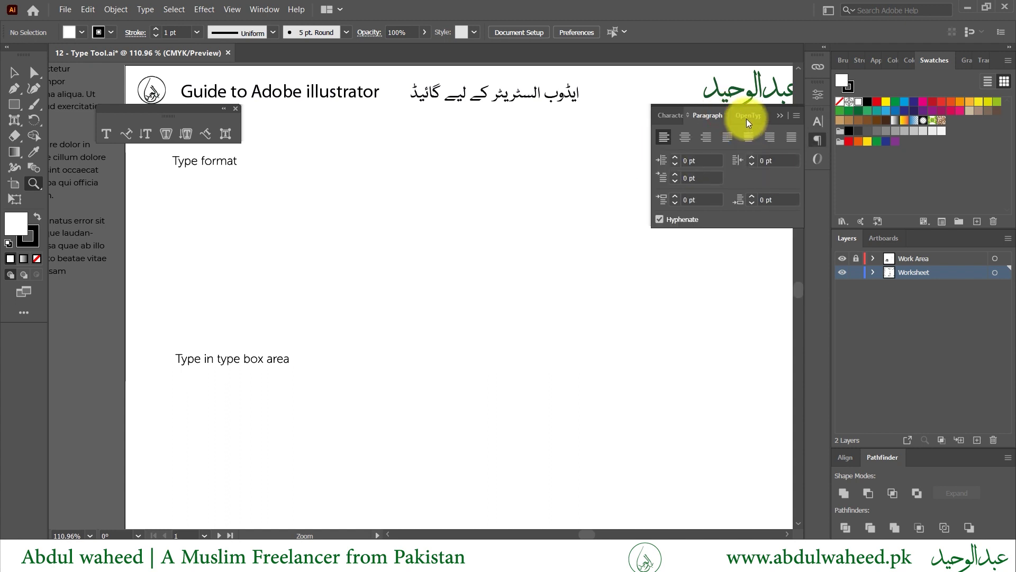
left_click(266, 9)
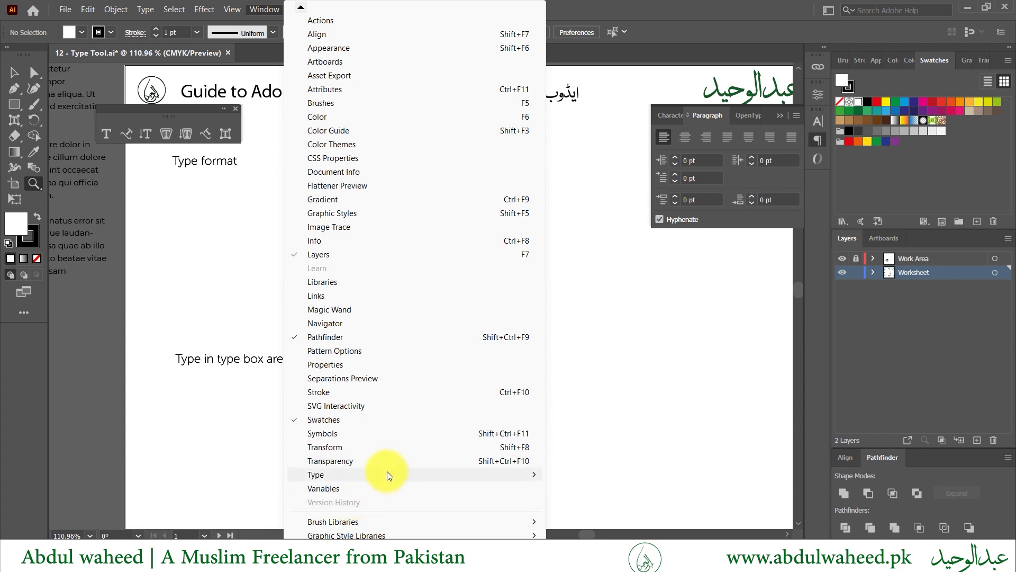
mouse_move(386, 471)
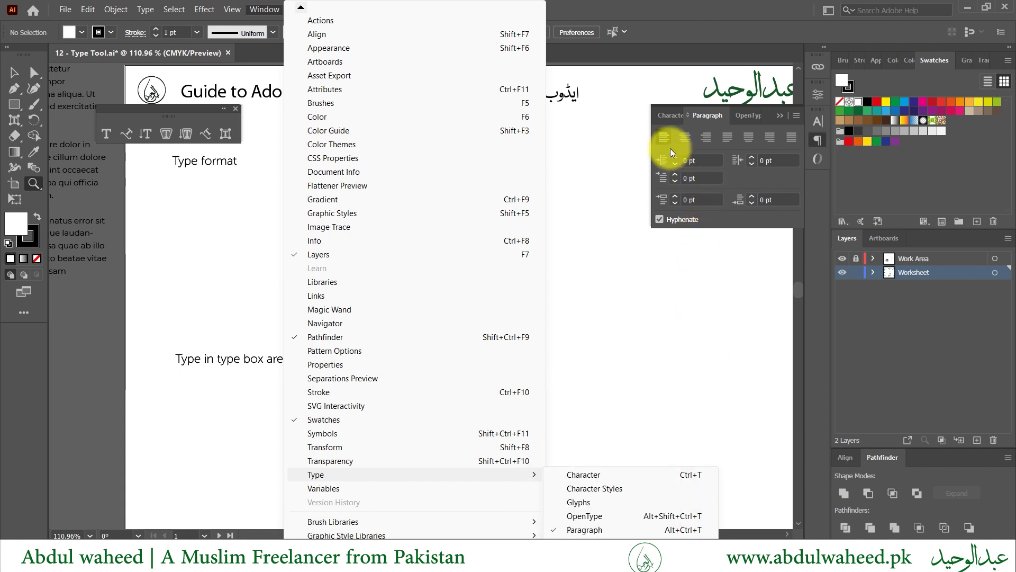
left_click(670, 119)
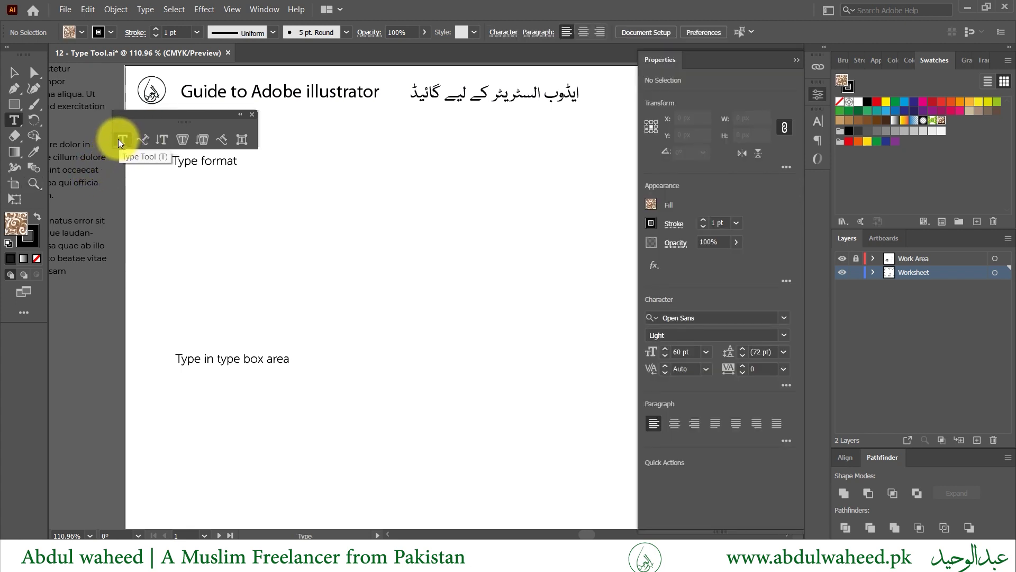
- Place the placeholder point text Lorem ipsum below the Type format heading with the Type Tool and show the Character panel
left_click(121, 140)
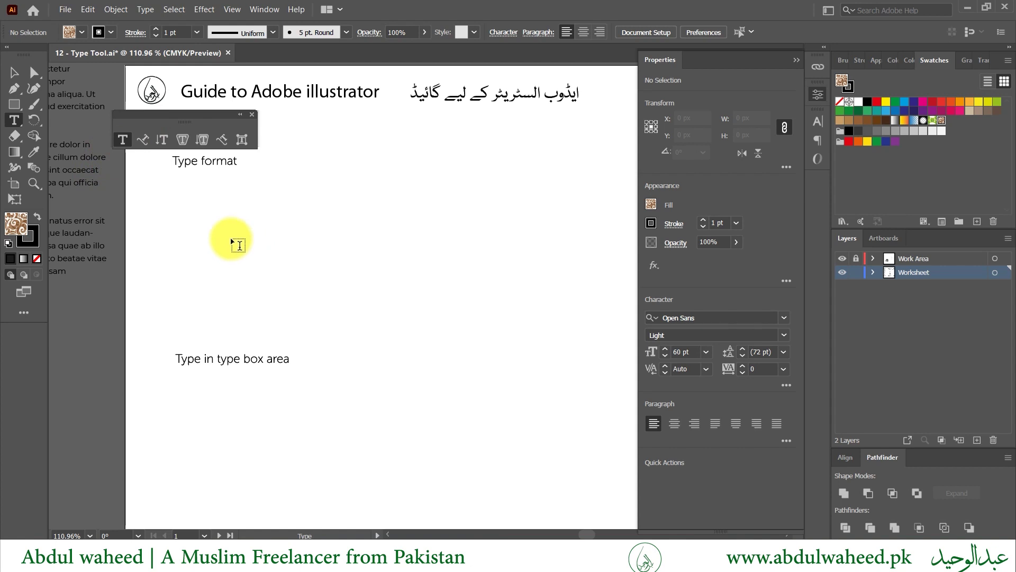
left_click(170, 224)
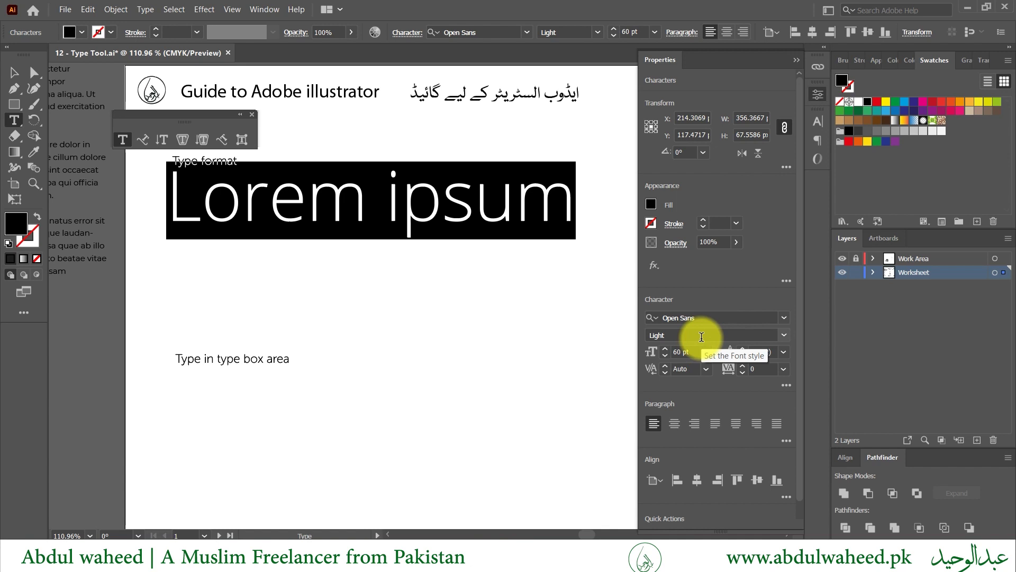
left_click(825, 121)
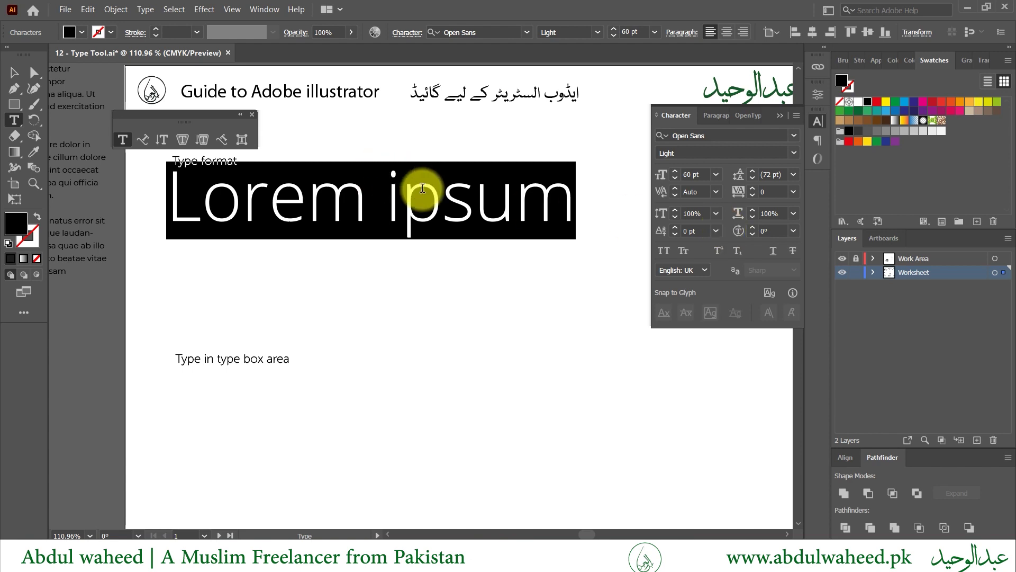
- Select only the word ipsum and set its font to Myriad Pro Light
left_click(444, 198)
double_click(445, 199)
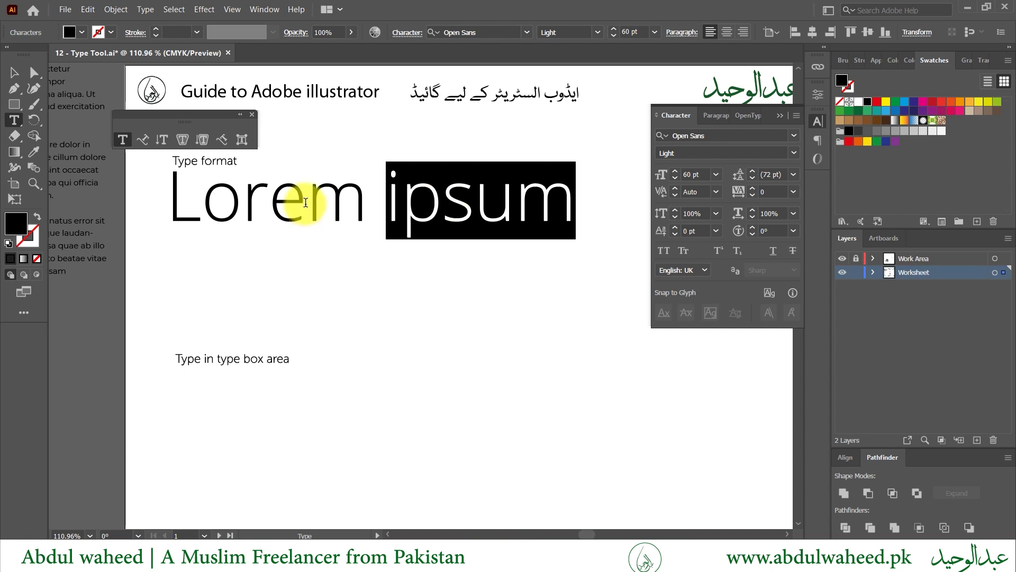
double_click(307, 201)
double_click(416, 194)
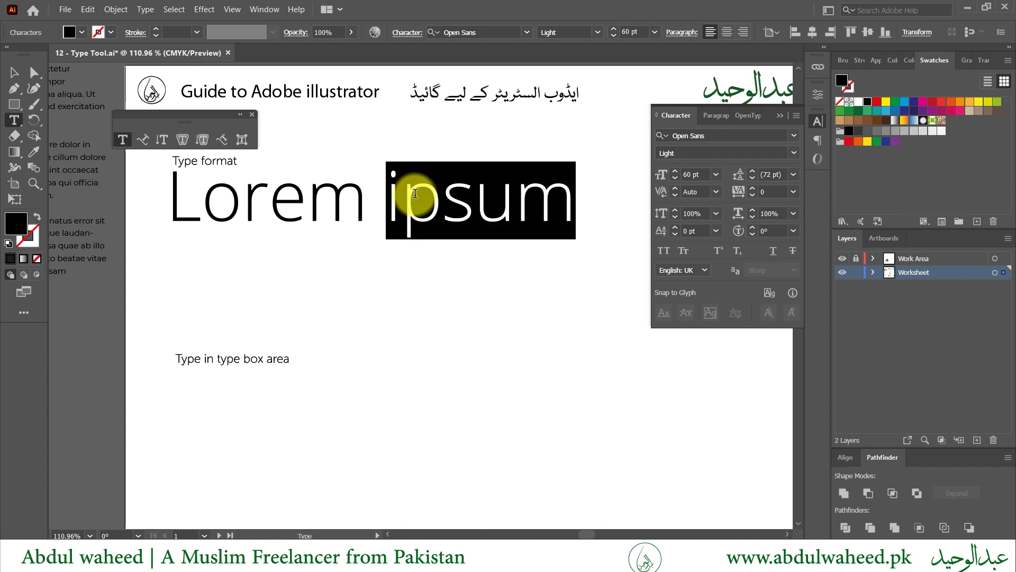
left_click(794, 133)
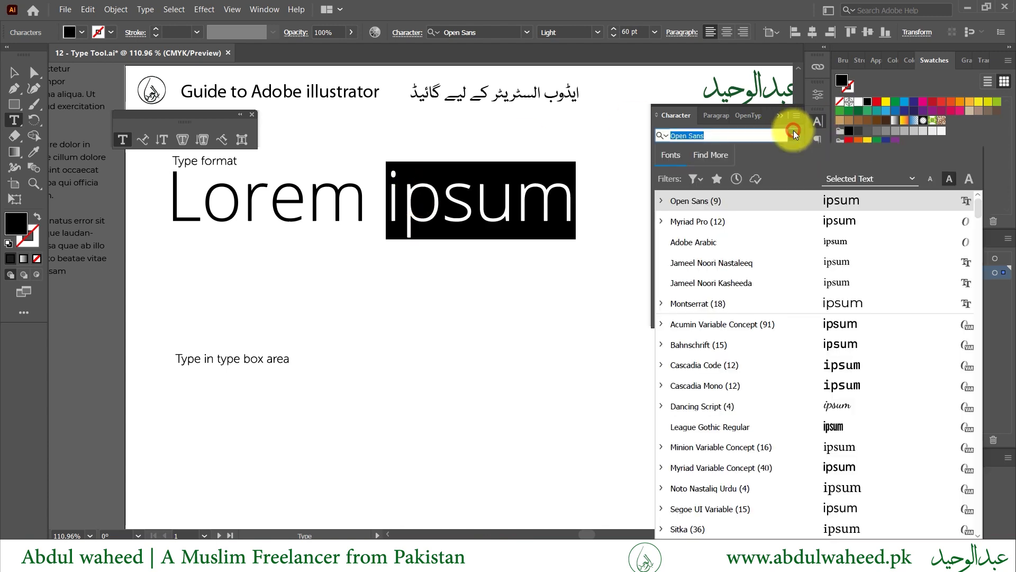
left_click(662, 221)
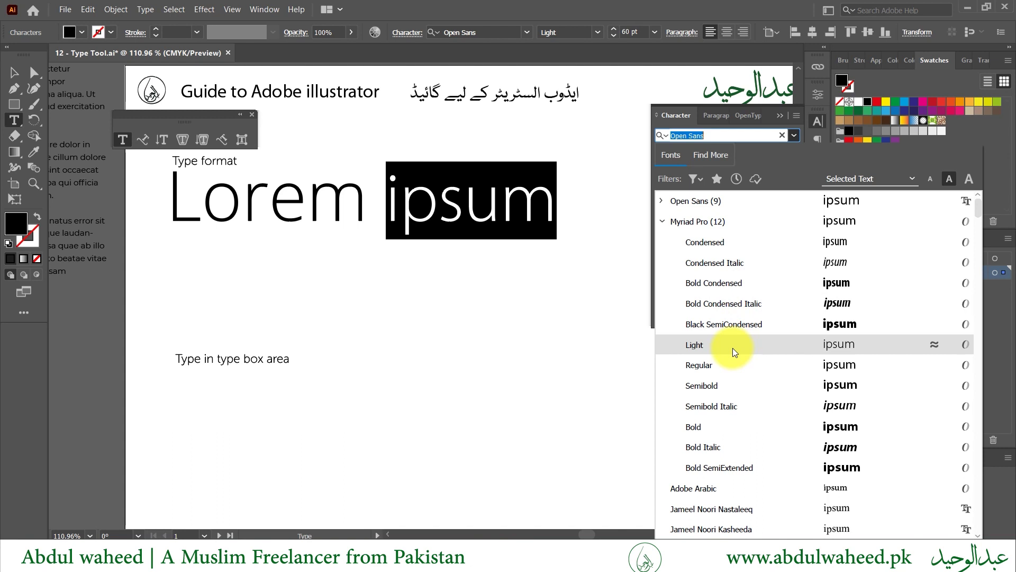
left_click(662, 221)
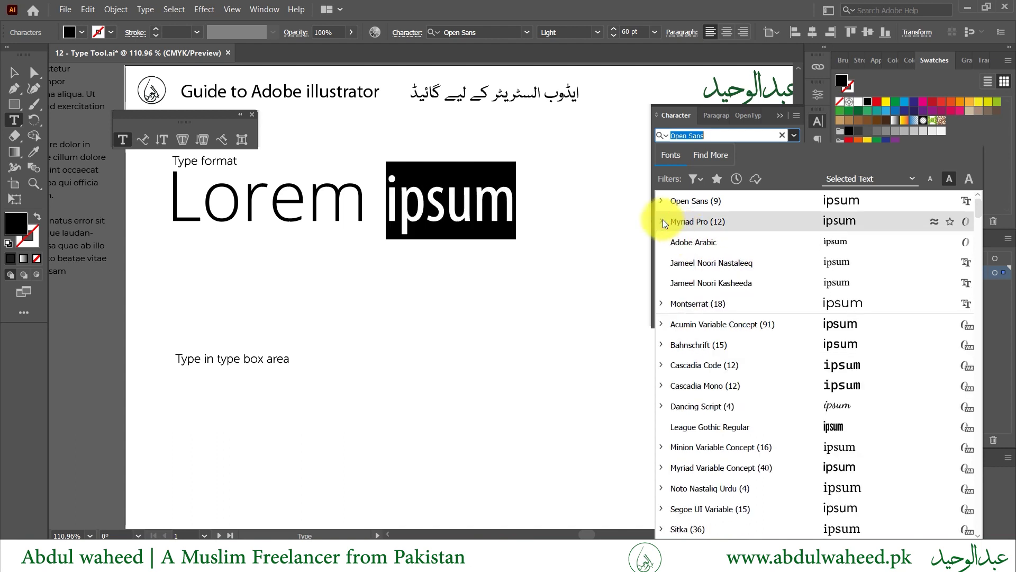
left_click(663, 220)
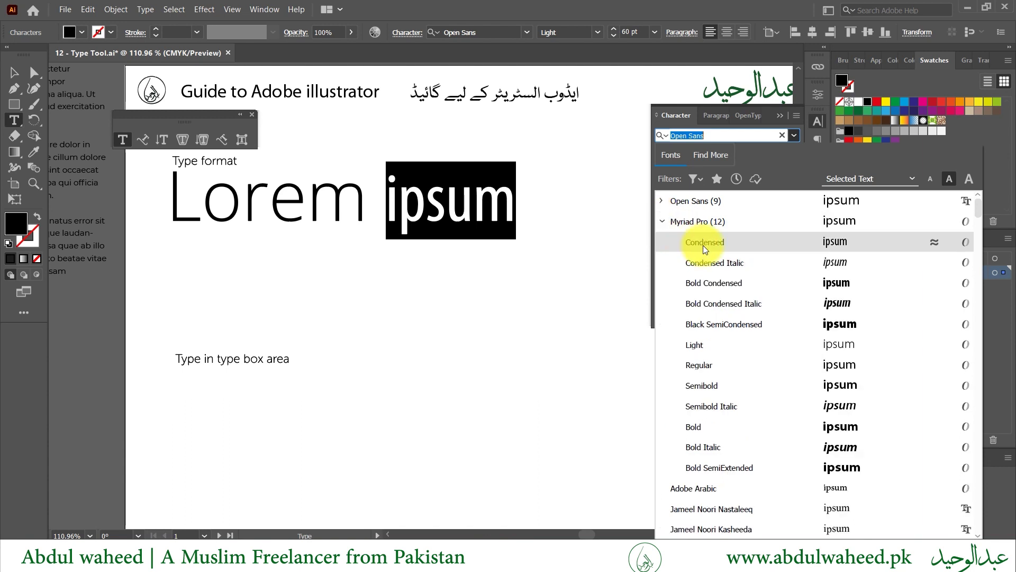
left_click(700, 346)
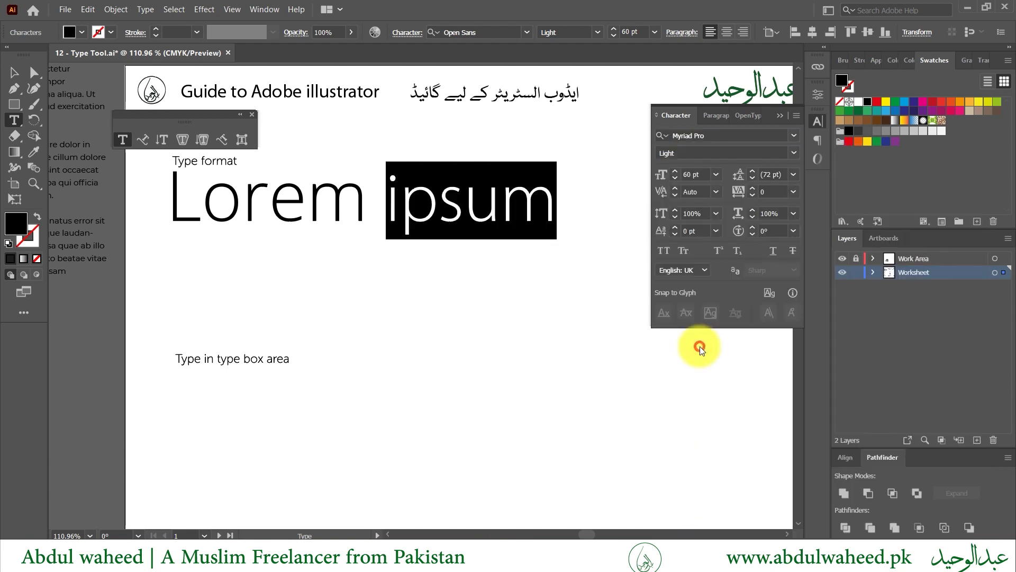
- Set the word Lorem to the Bold font style at a size of 62 pt
double_click(267, 209)
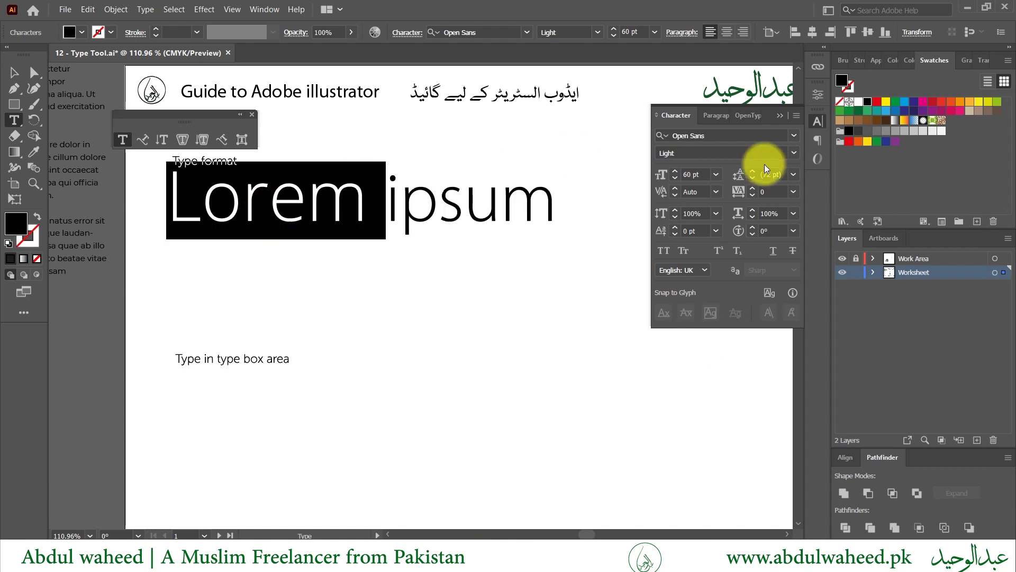
left_click(793, 154)
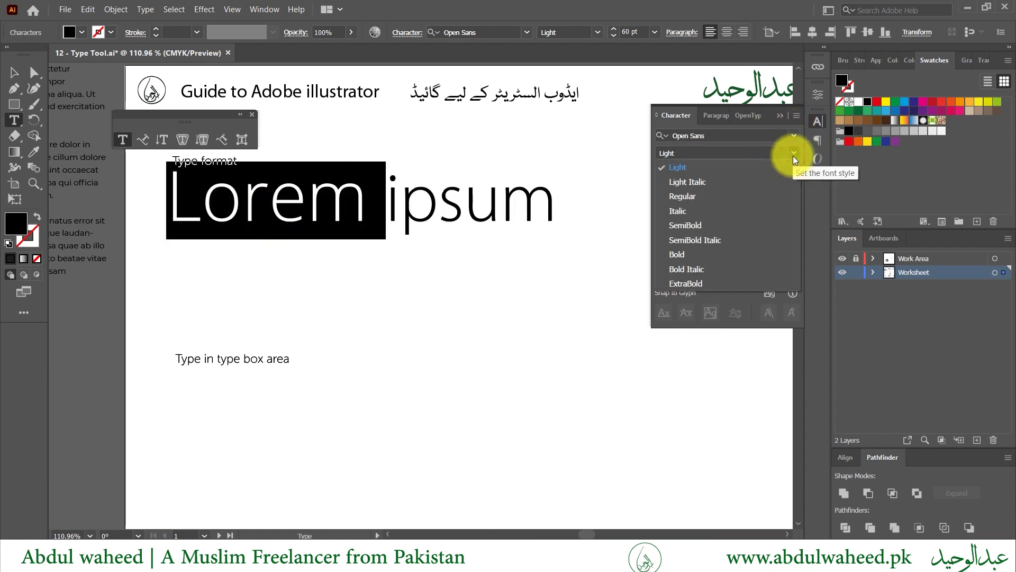
left_click(710, 256)
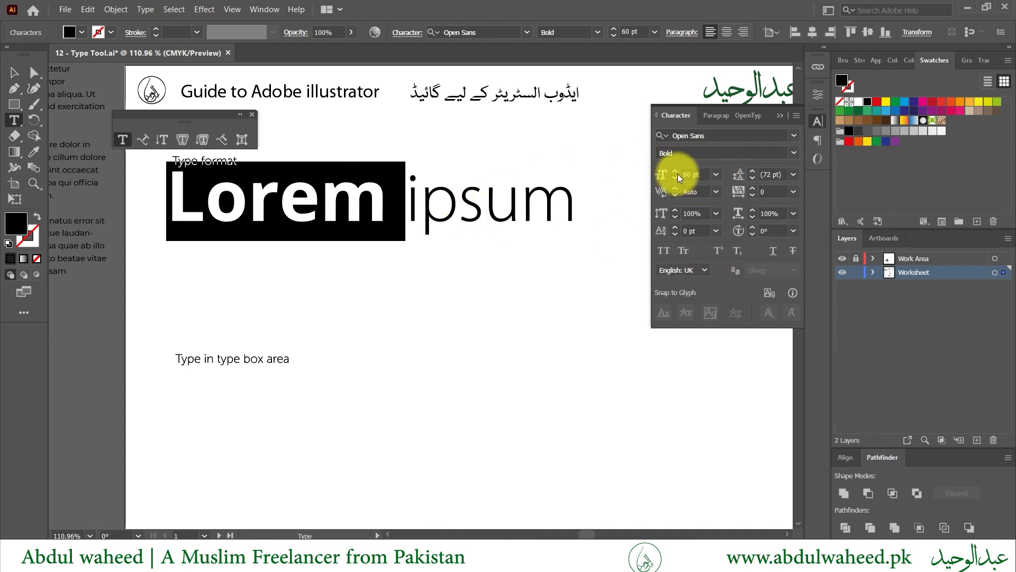
left_click(714, 175)
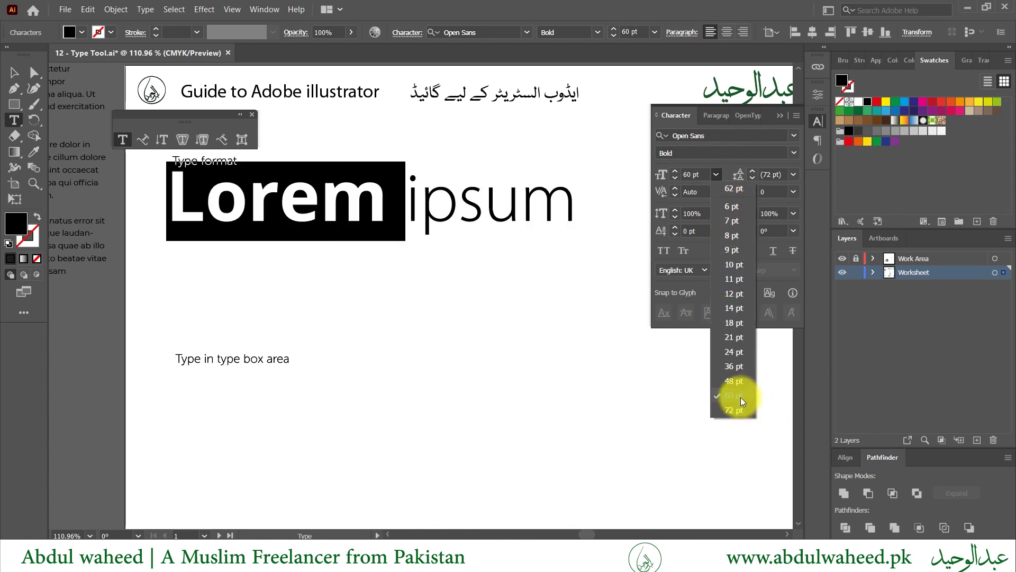
left_click(693, 174)
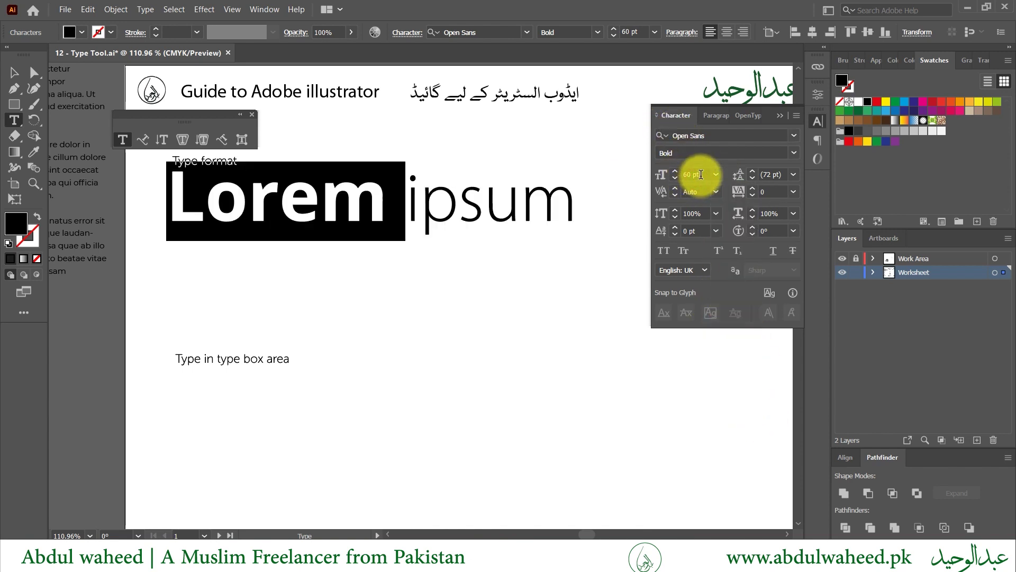
type("62")
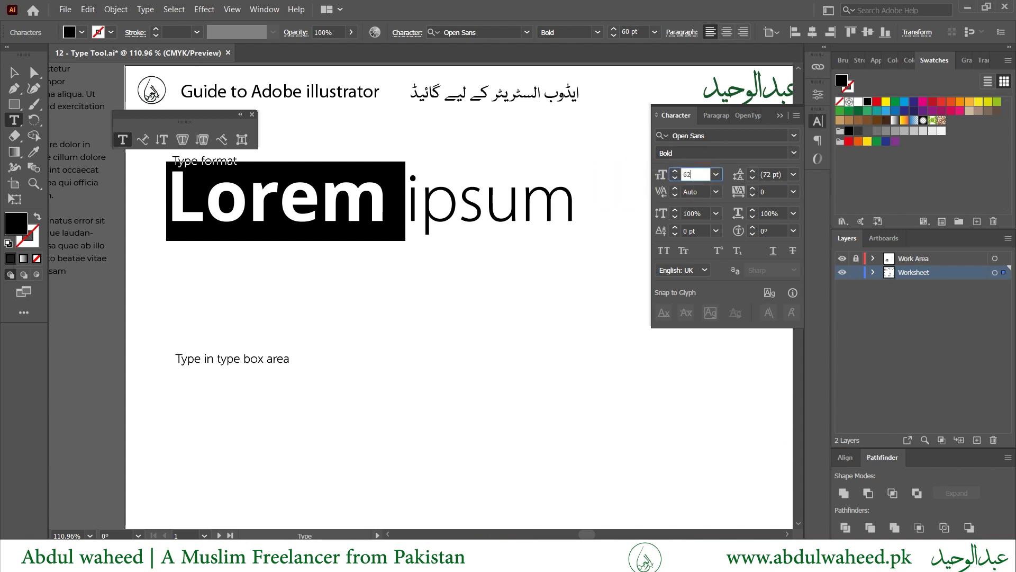
key("Return")
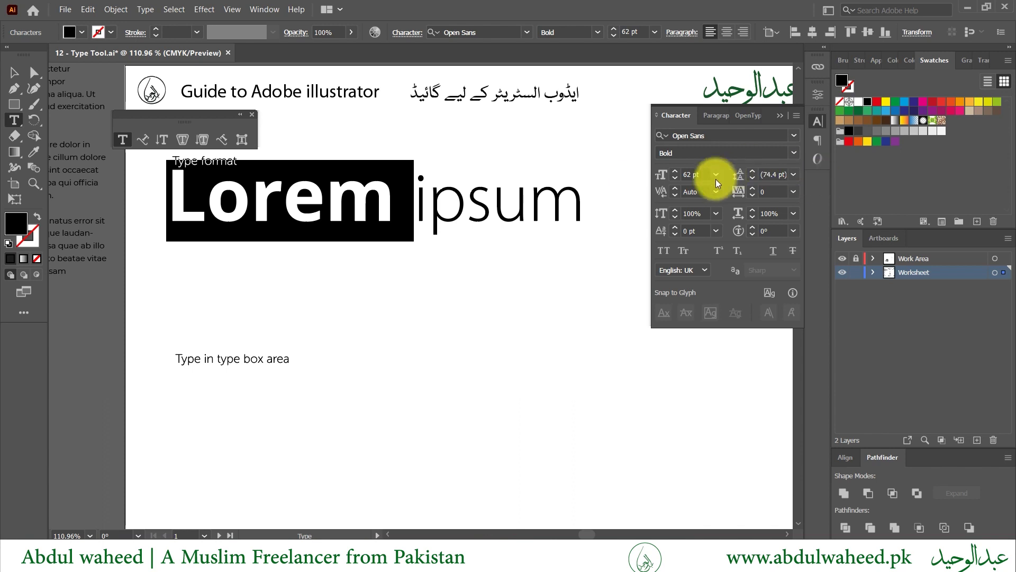
- Try a font size of 100 pt on the word Lorem, and set it back to 62 pt
left_click(699, 174)
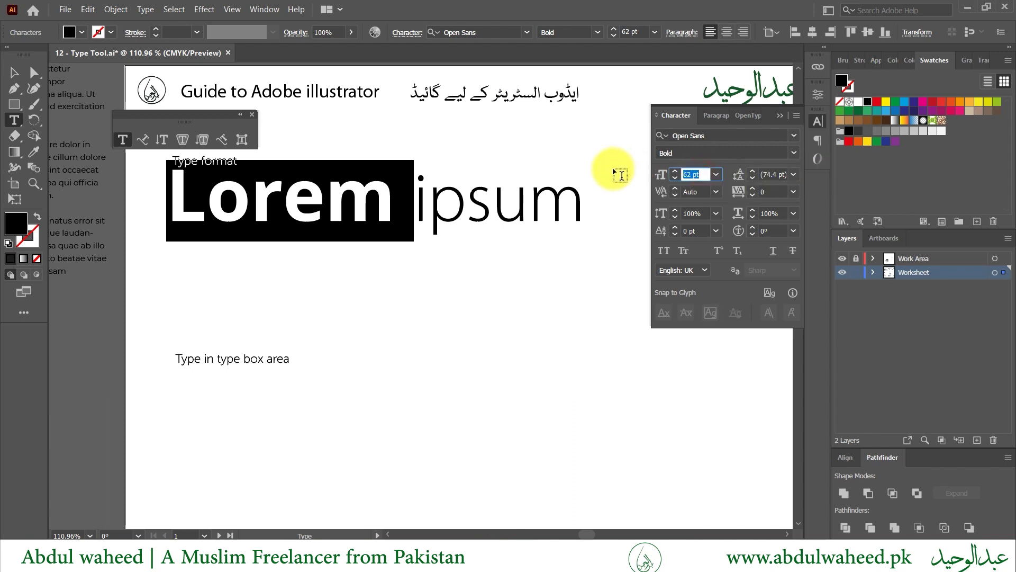
type("100")
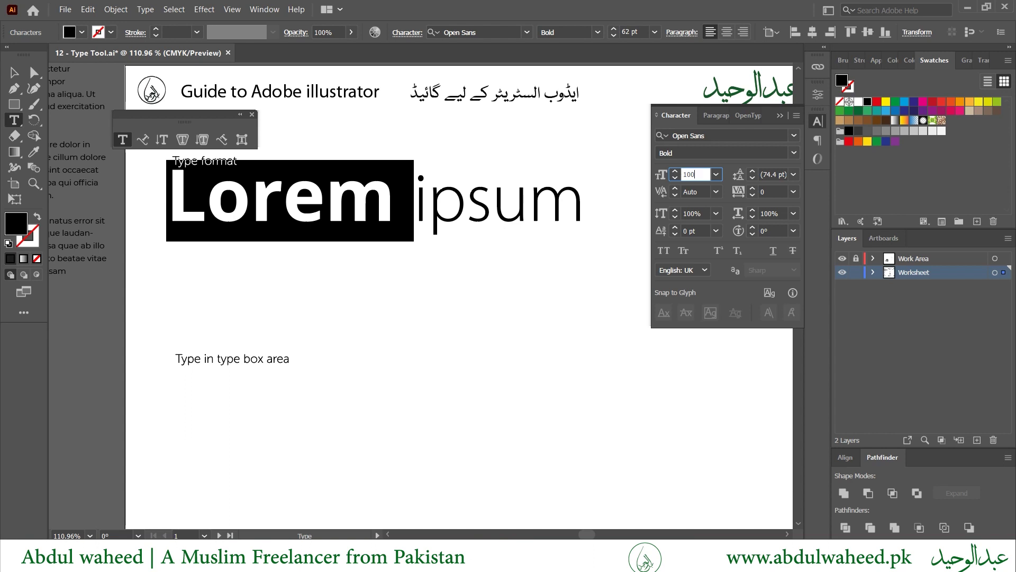
key("Return")
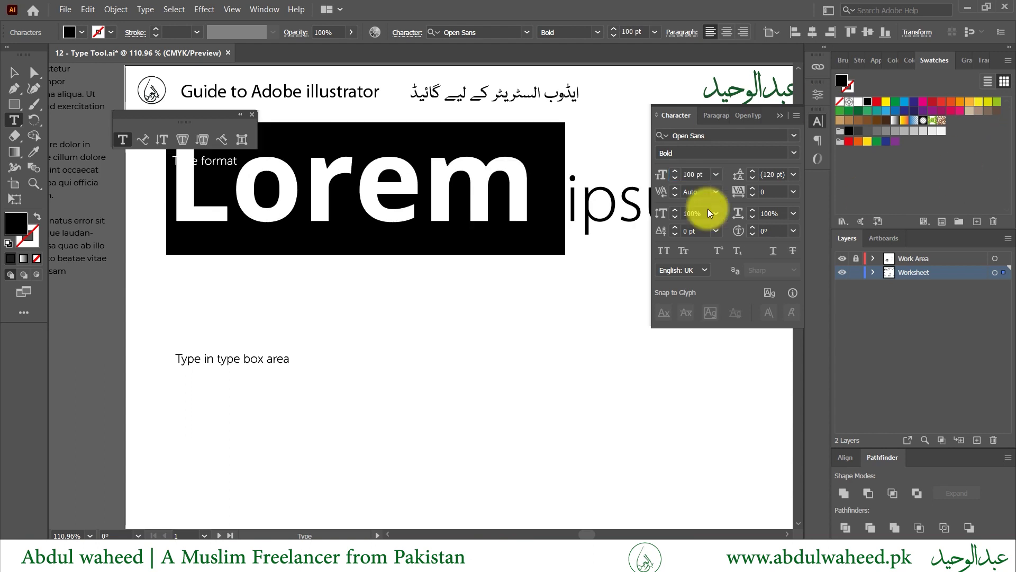
left_click(700, 172)
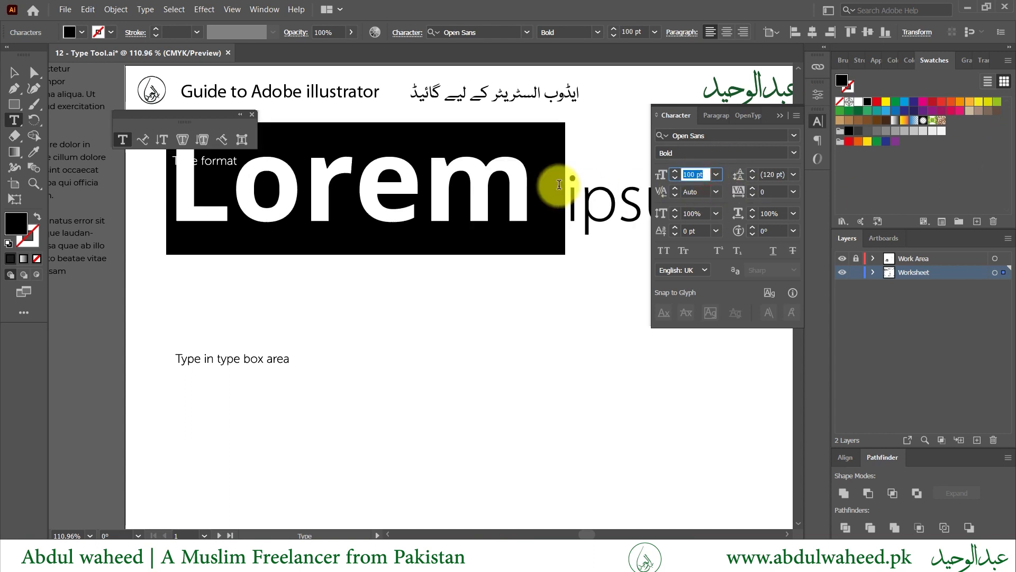
type("62")
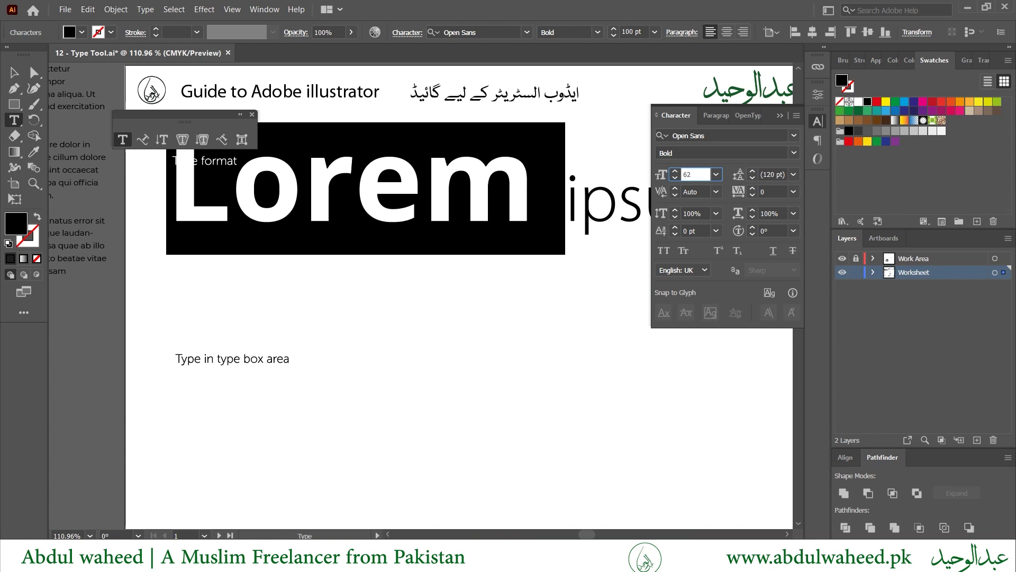
key("Return")
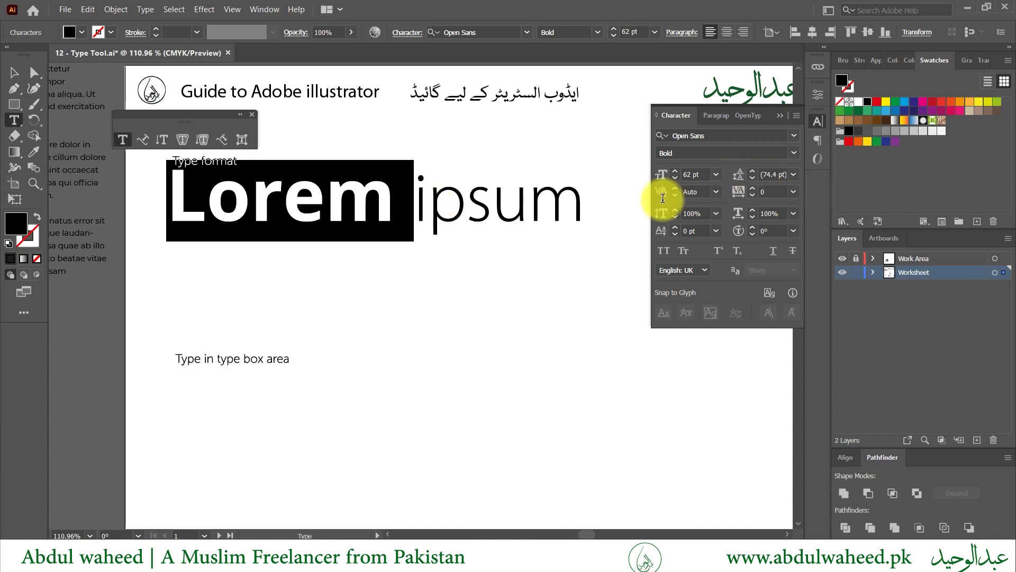
- Copy the whole Lorem ipsum line and paste it on a new line directly below
triple_click(487, 202)
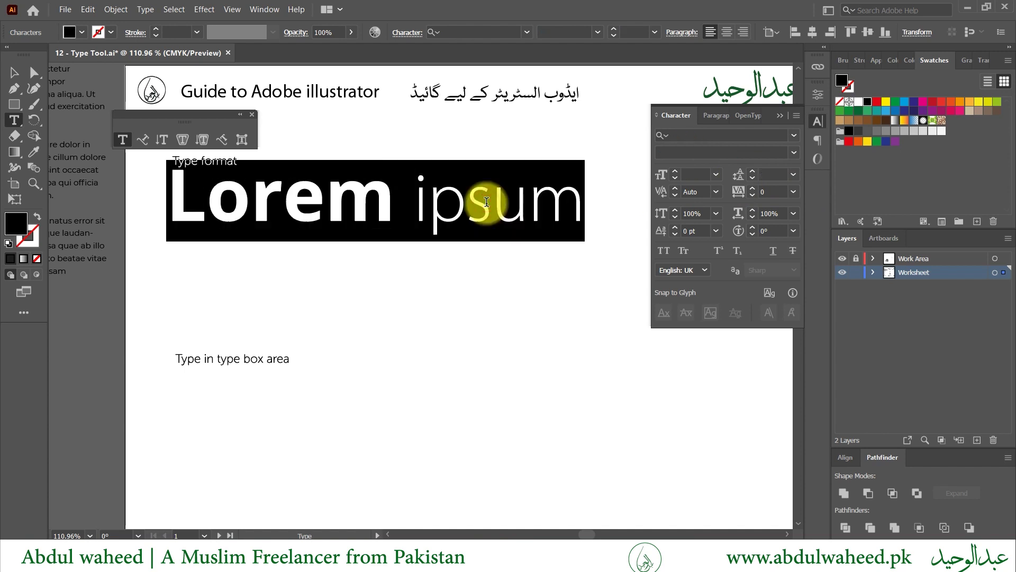
key("ctrl+c")
key("Right")
key("Return")
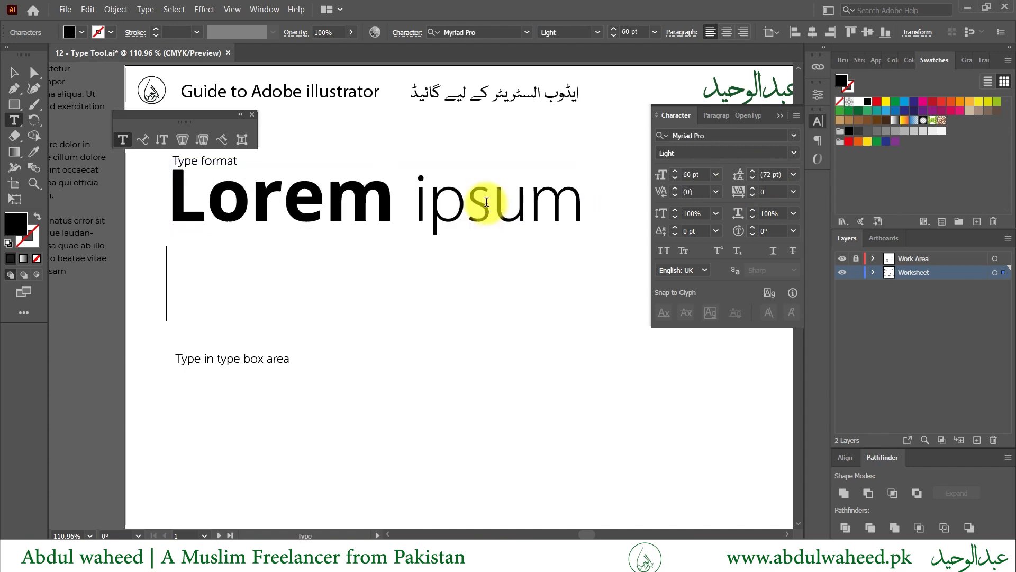
key("ctrl+v")
- Try out different leading and tracking presets on both Lorem ipsum lines, including a tracking of -100
key("ctrl+a")
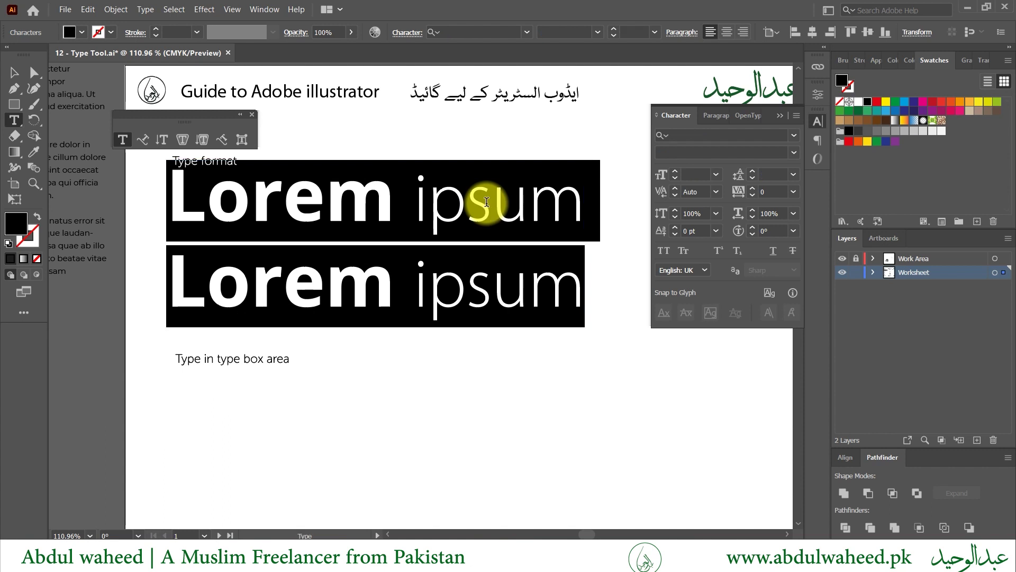
left_click(789, 172)
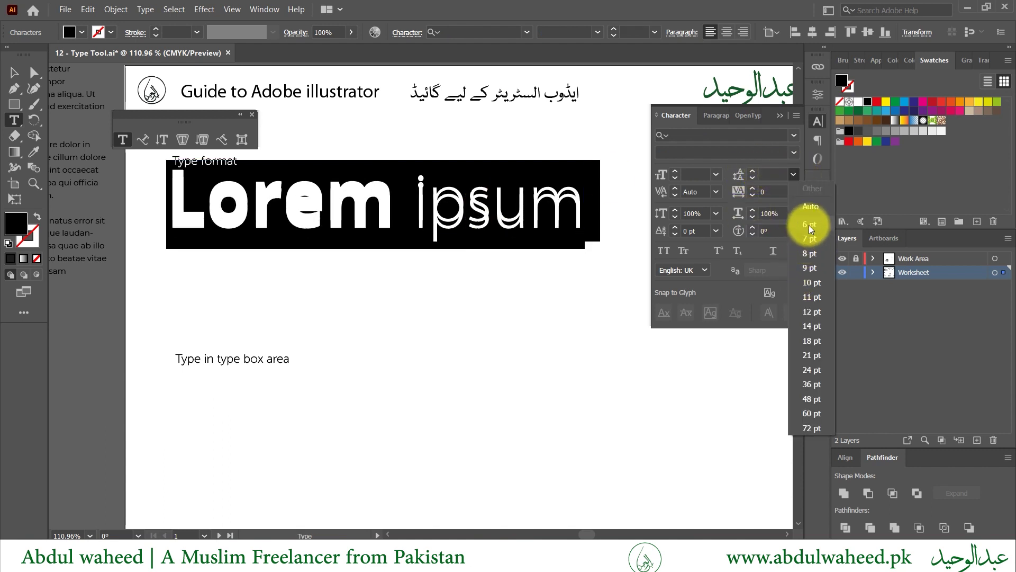
left_click(807, 427)
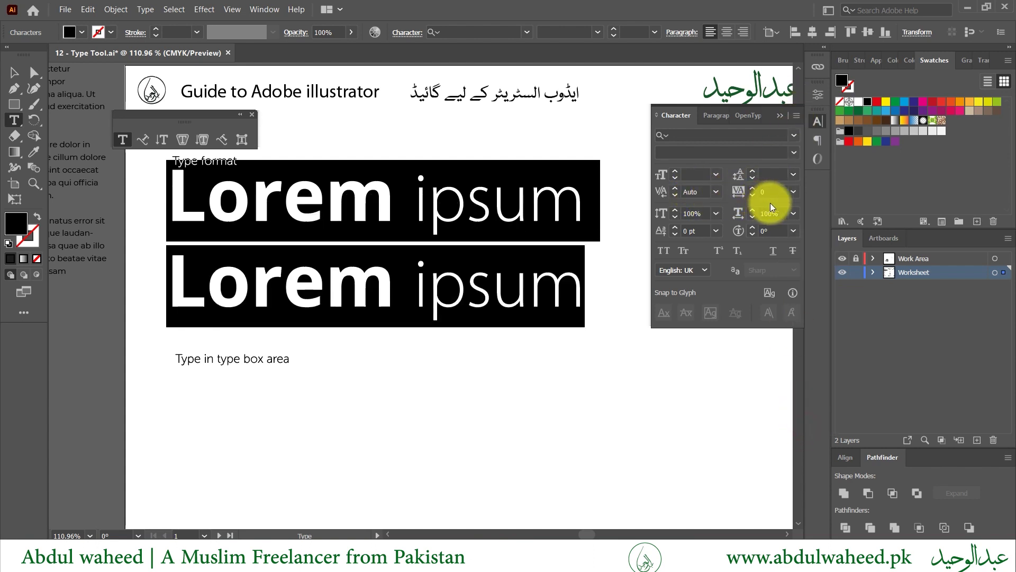
left_click(795, 191)
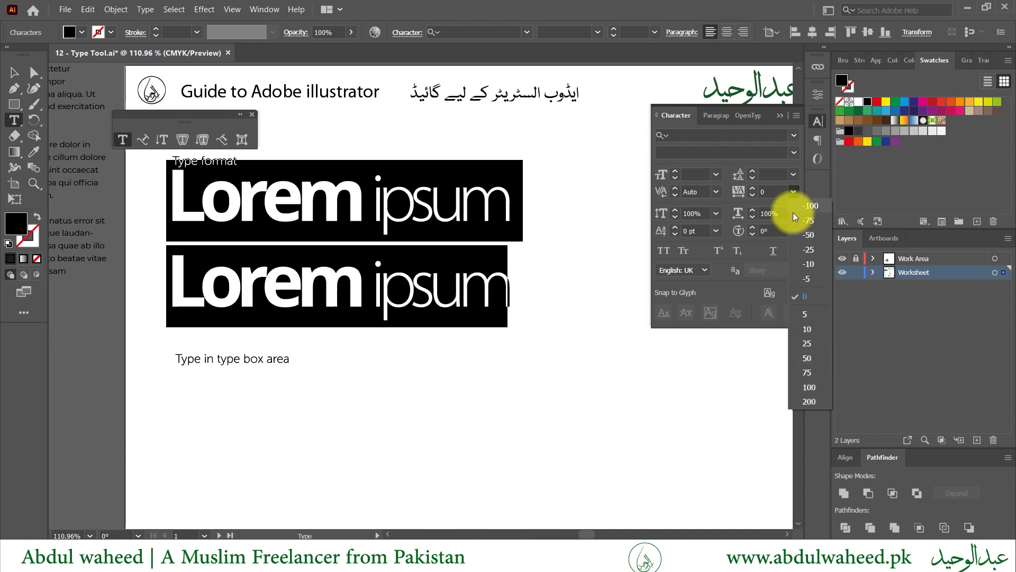
left_click(728, 166)
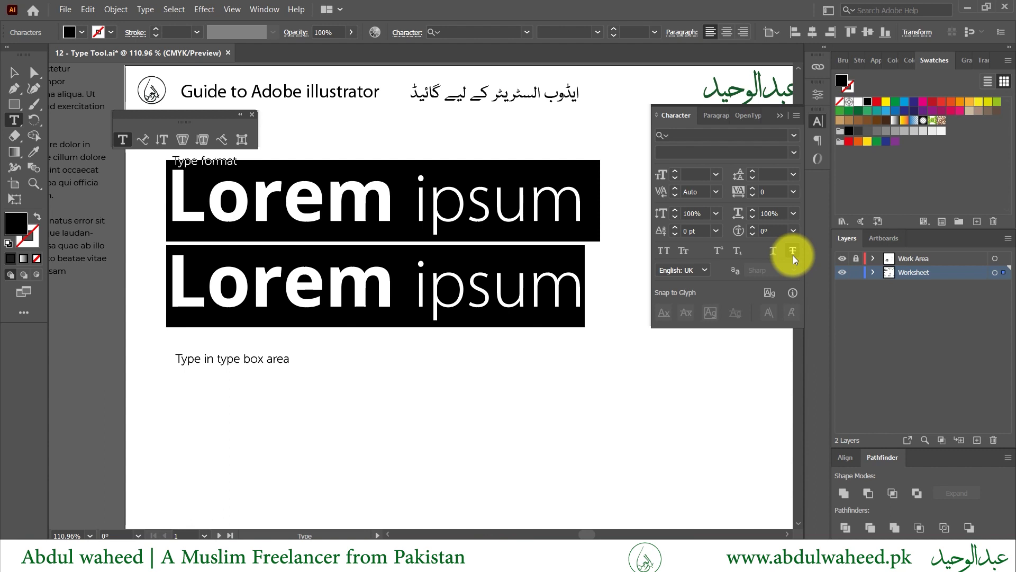
- Swap the fill and stroke of the word Lorem in the first line, giving it a black outline and no fill
double_click(317, 192)
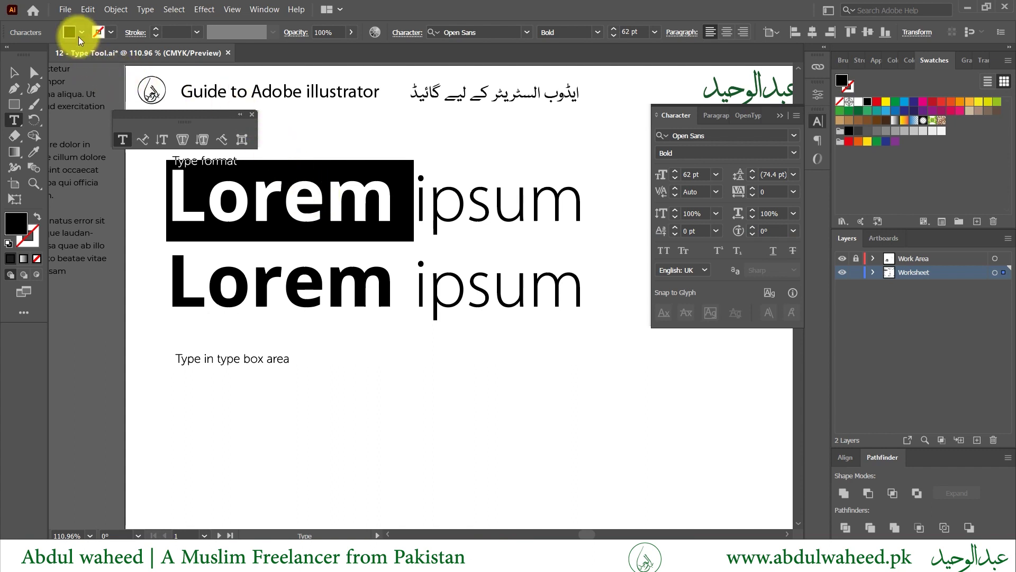
left_click(21, 227)
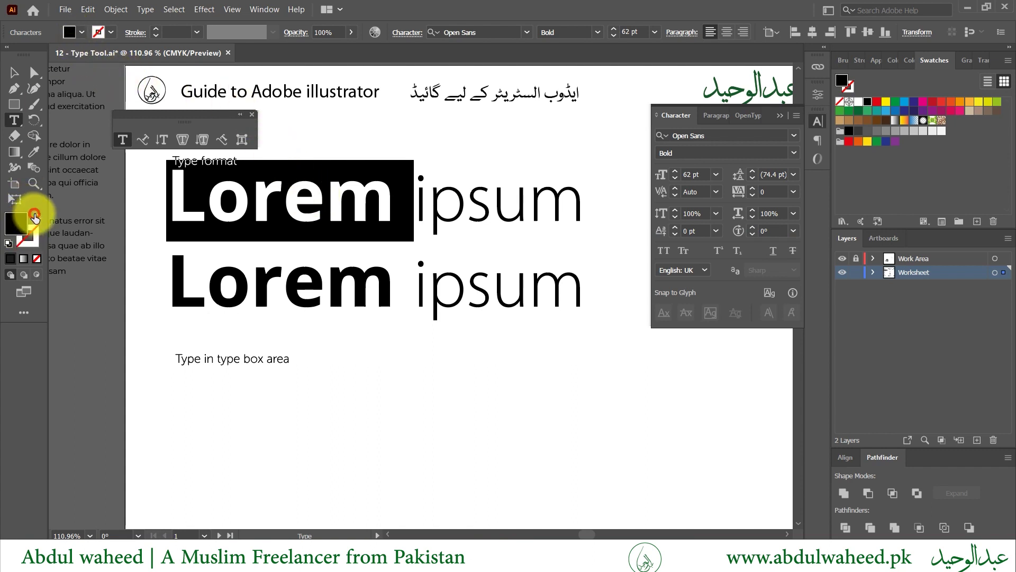
left_click(36, 217)
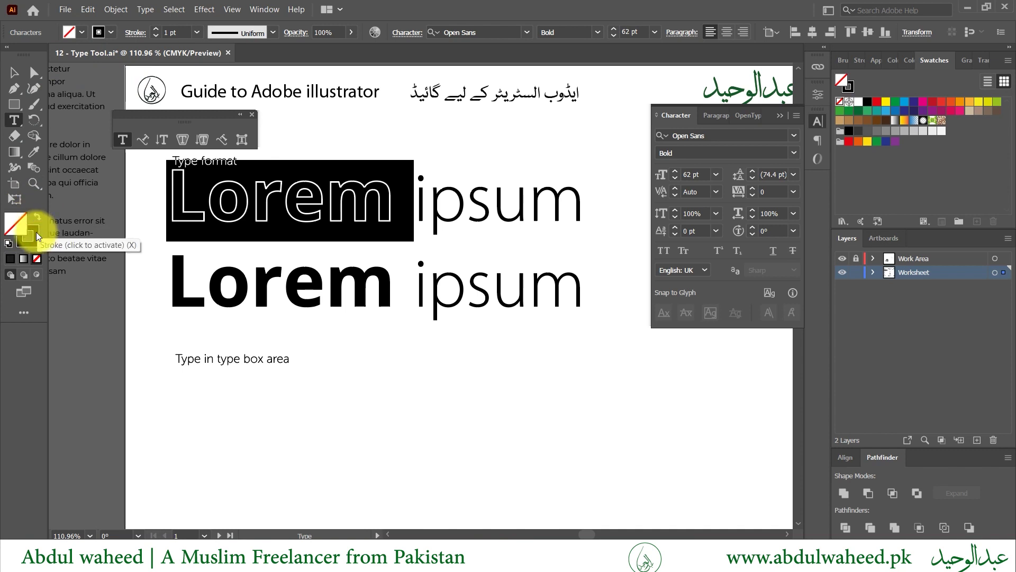
left_click(36, 232)
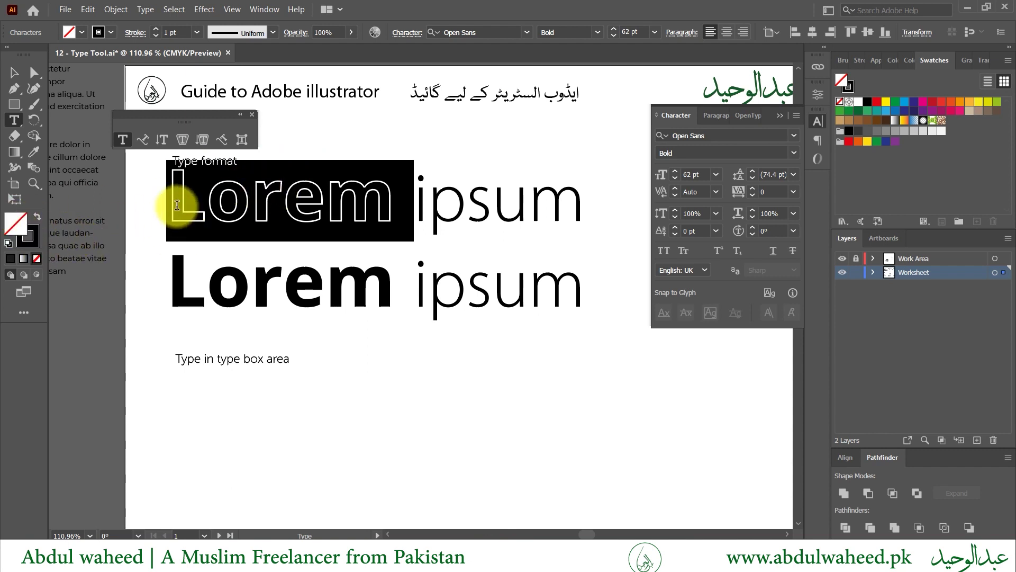
left_click(250, 202)
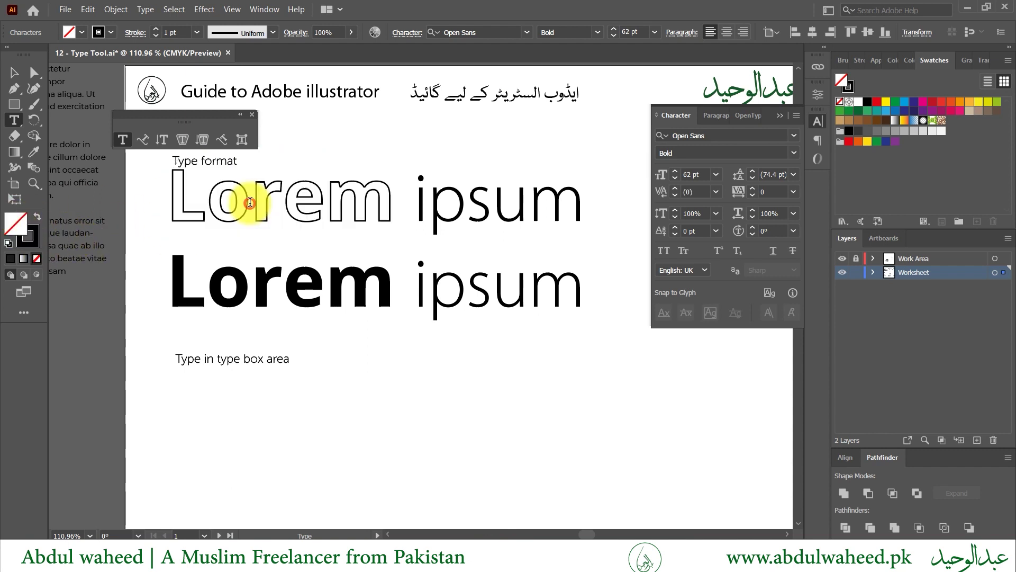
- Fill the outlined word Lorem in the first line with the brown swirl pattern swatch and finish editing the text
double_click(224, 219)
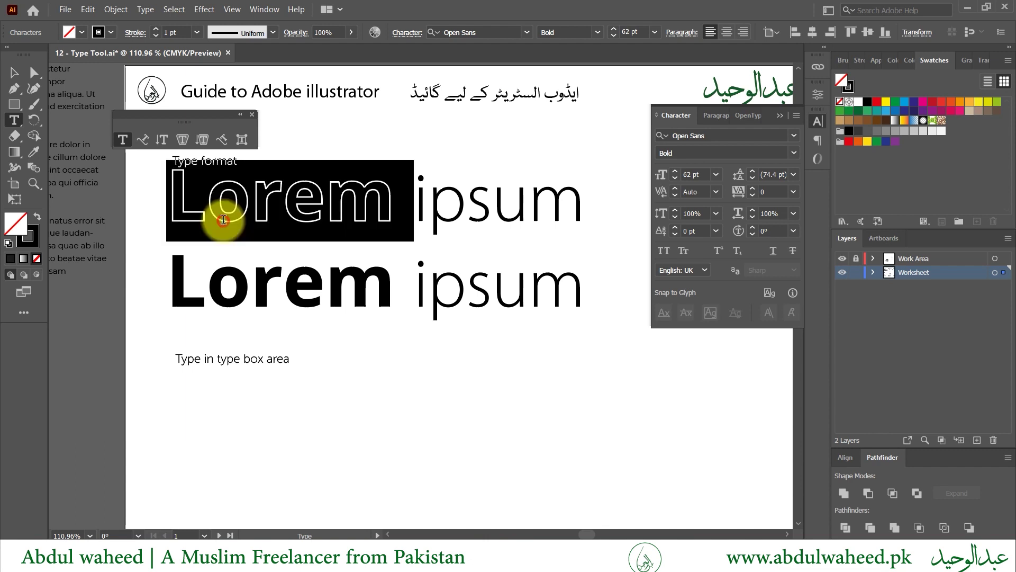
left_click(942, 123)
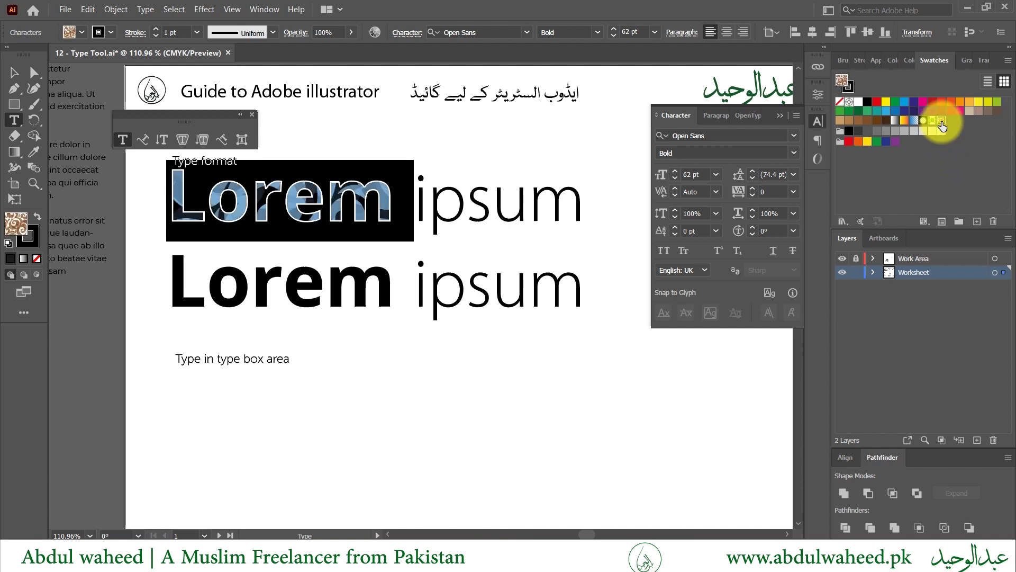
left_click(308, 216)
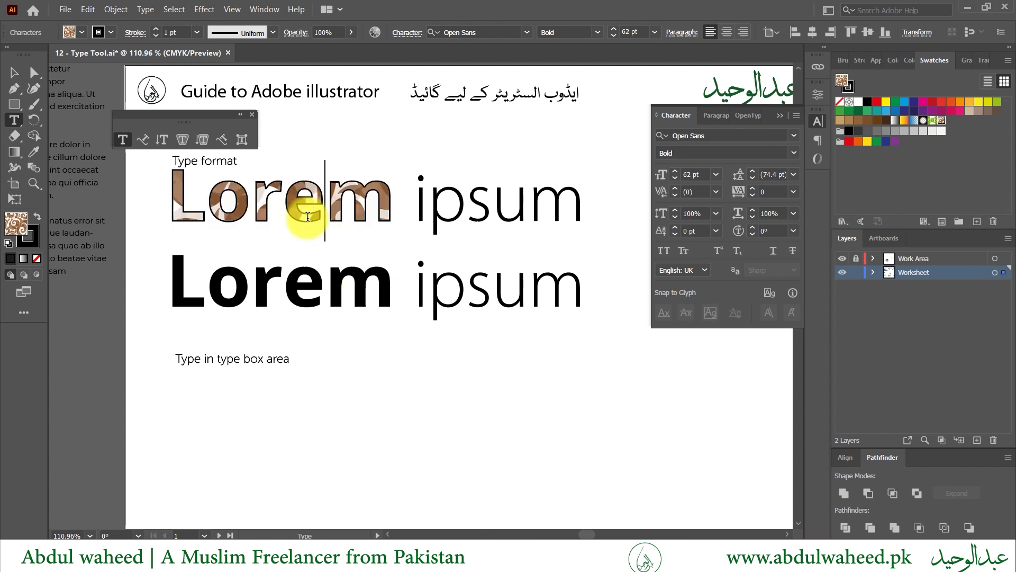
scroll(302, 364, "down", 1)
scroll(301, 363, "down", 4)
key("Escape")
- Select all of the placeholder paragraph text in the box beside the artboard for copying
scroll(320, 339, "up", 3)
scroll(320, 339, "left", 1)
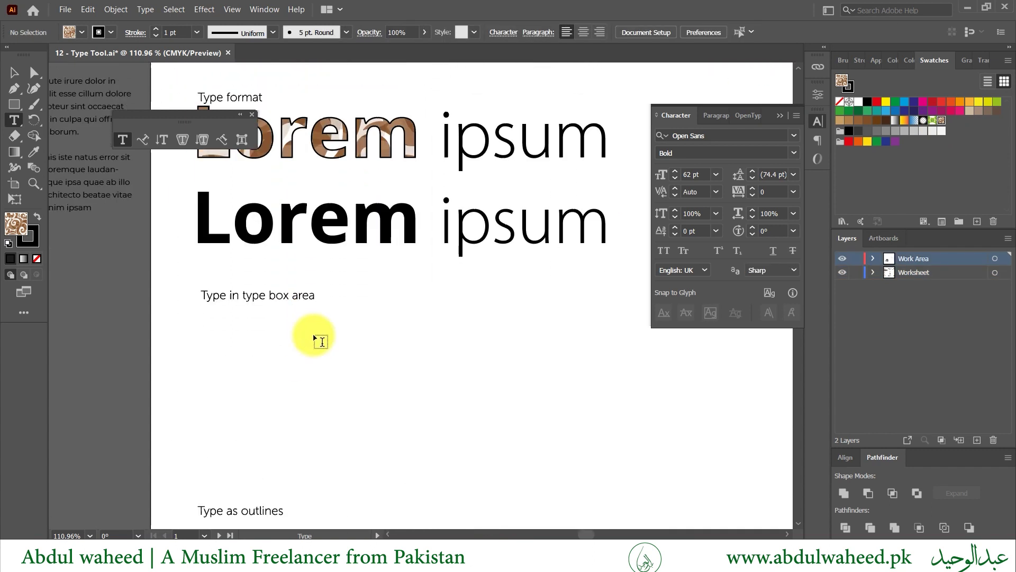
scroll(321, 342, "down", 3)
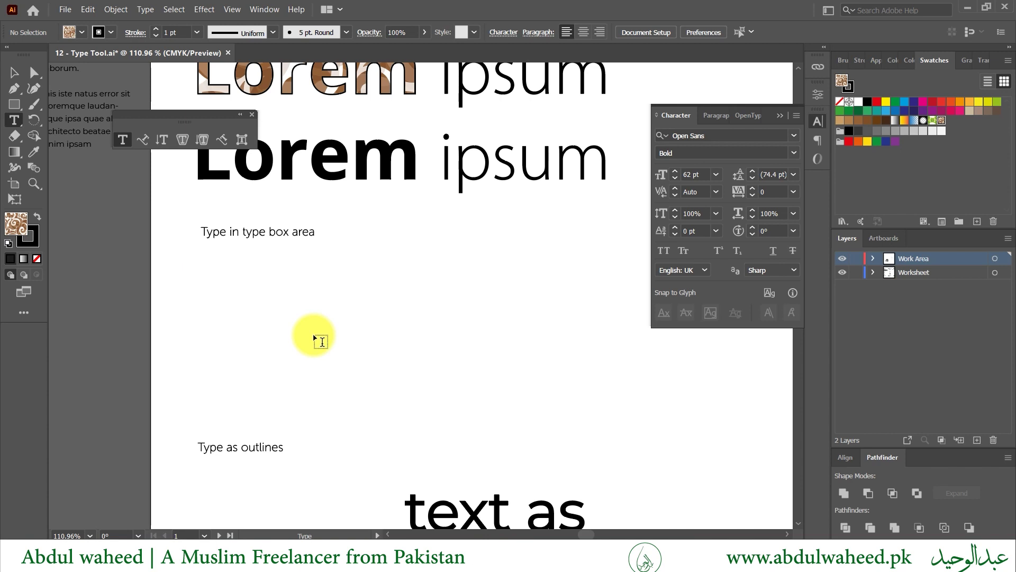
scroll(314, 339, "up", 4)
scroll(314, 338, "left", 5)
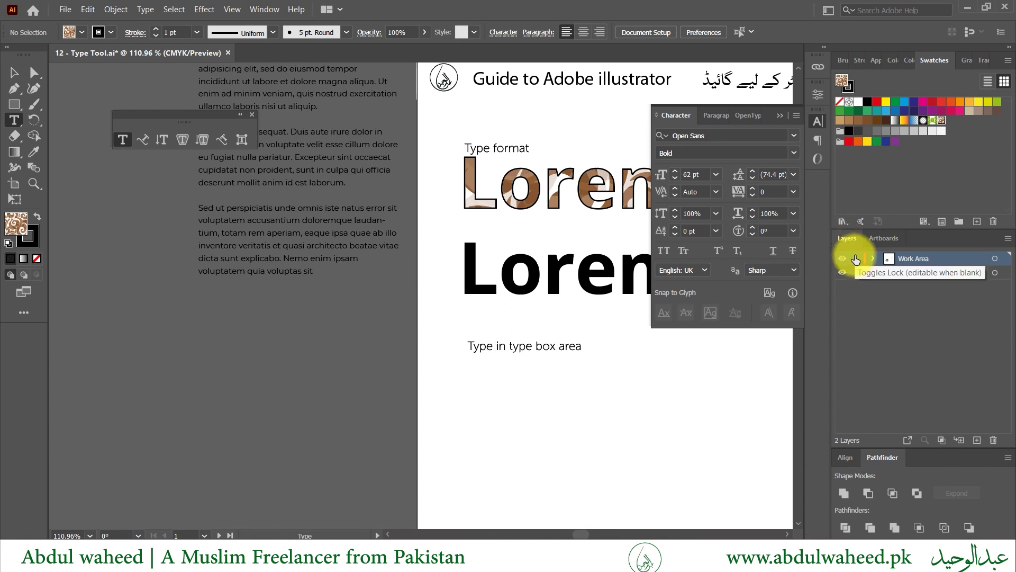
scroll(297, 221, "up", 3)
left_click(299, 220)
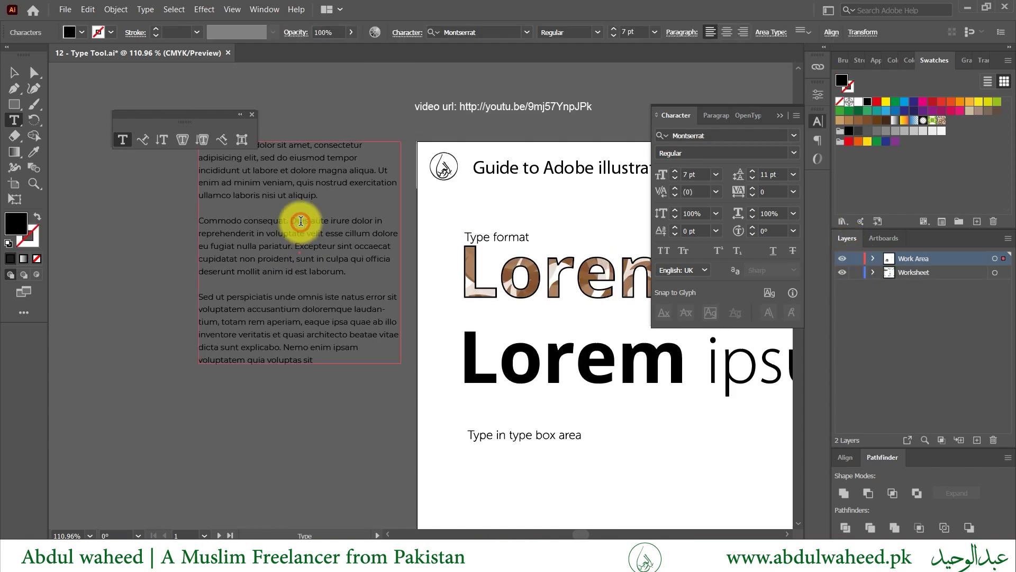
key("ctrl+a")
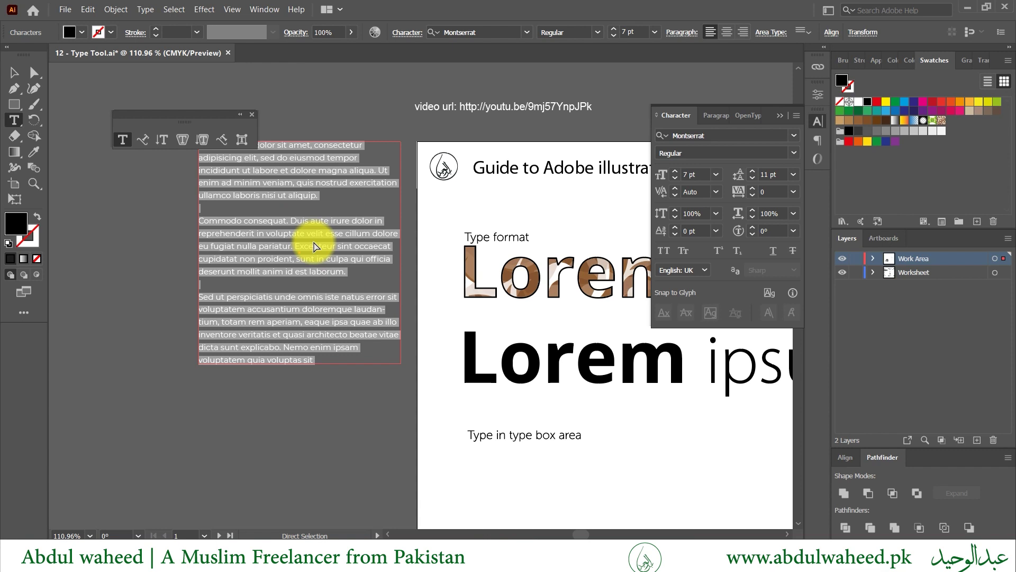
- Draw a type area below the Type in type box area heading and paste the copied paragraphs into it
scroll(407, 402, "down", 3)
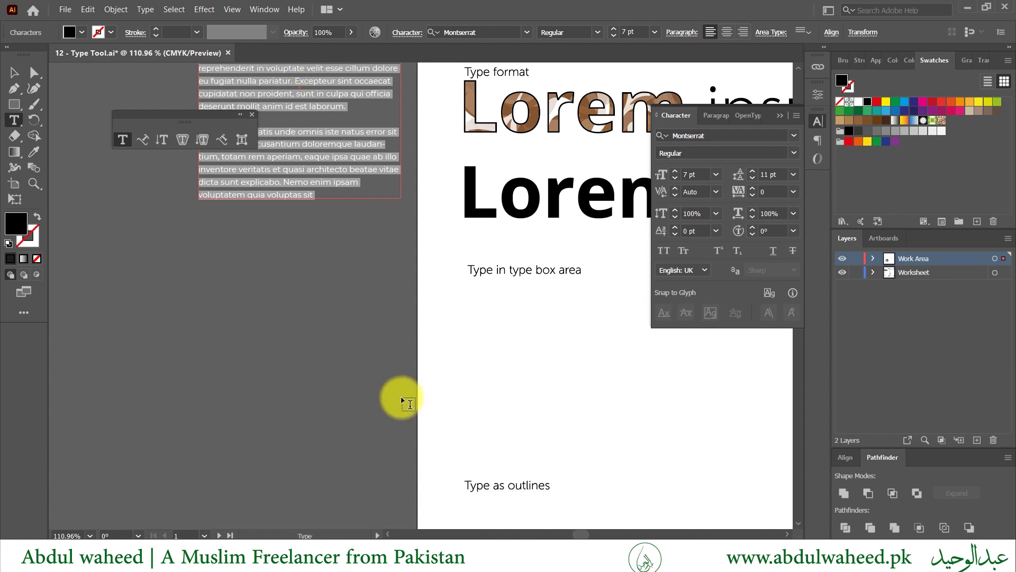
scroll(402, 402, "right", 5)
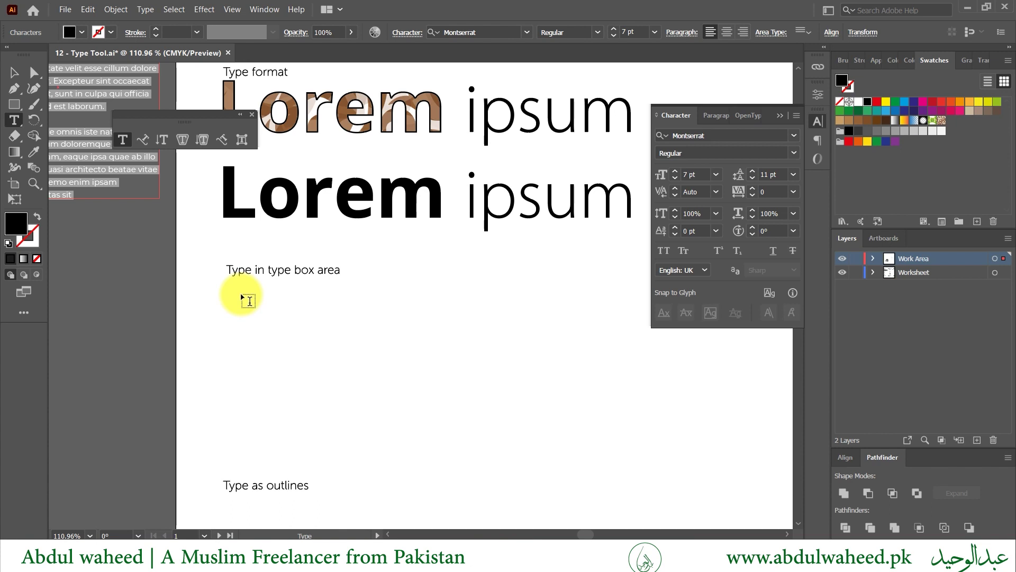
left_click_drag(242, 294, 421, 466)
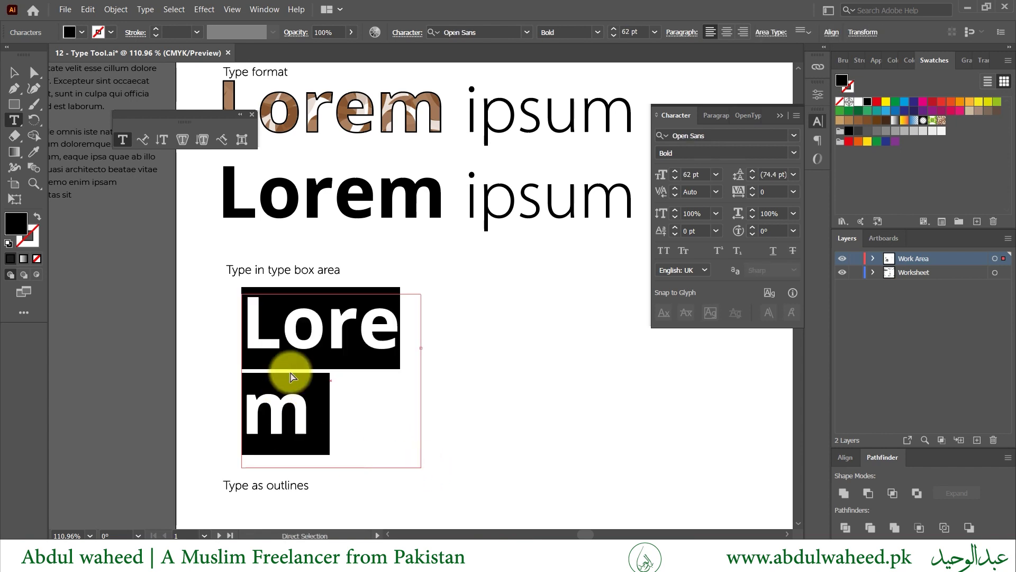
key("ctrl+v")
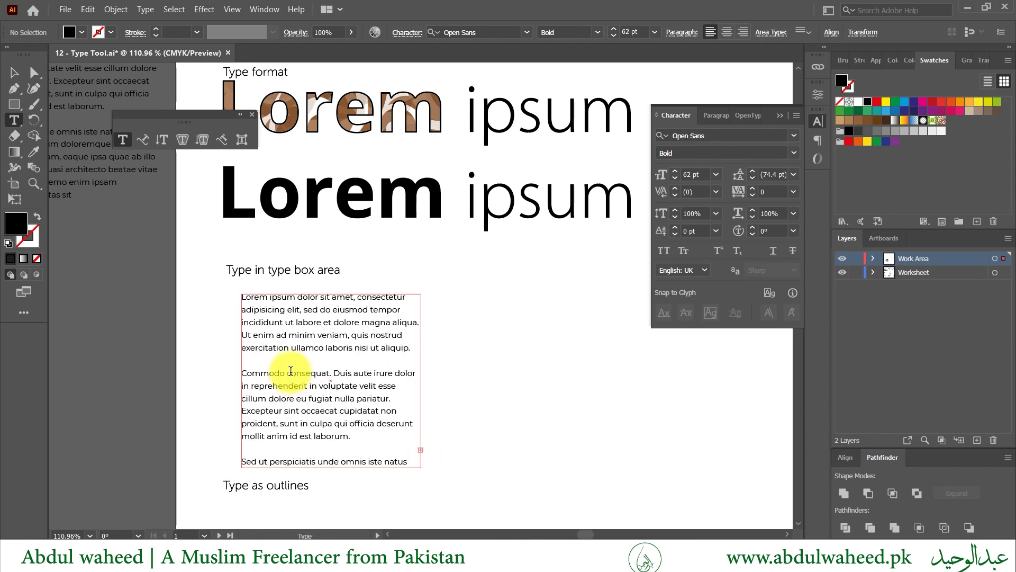
- Continue the overflowing text of the new type area in a second, linked text box drawn beside it
left_click(33, 71)
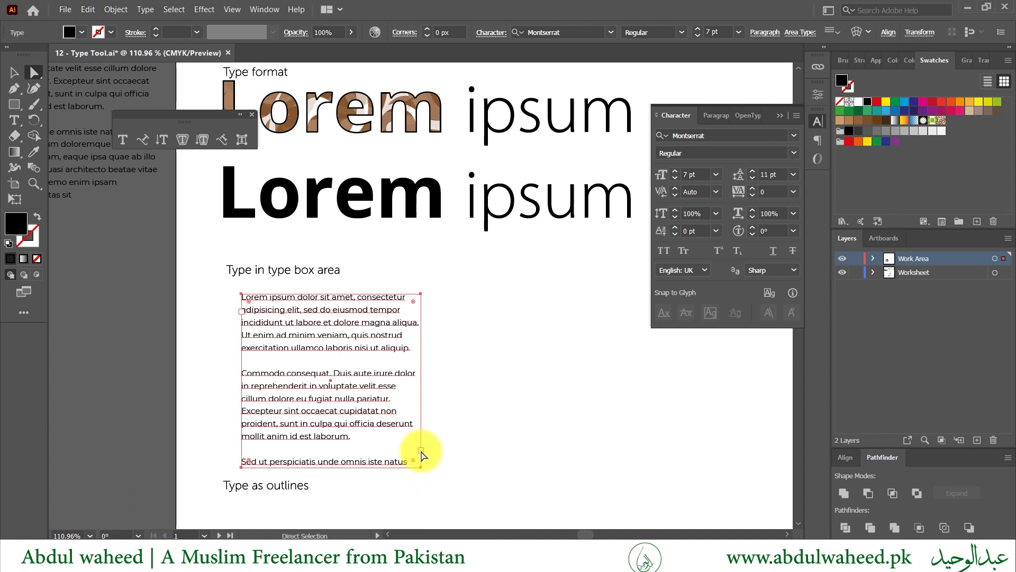
key("t")
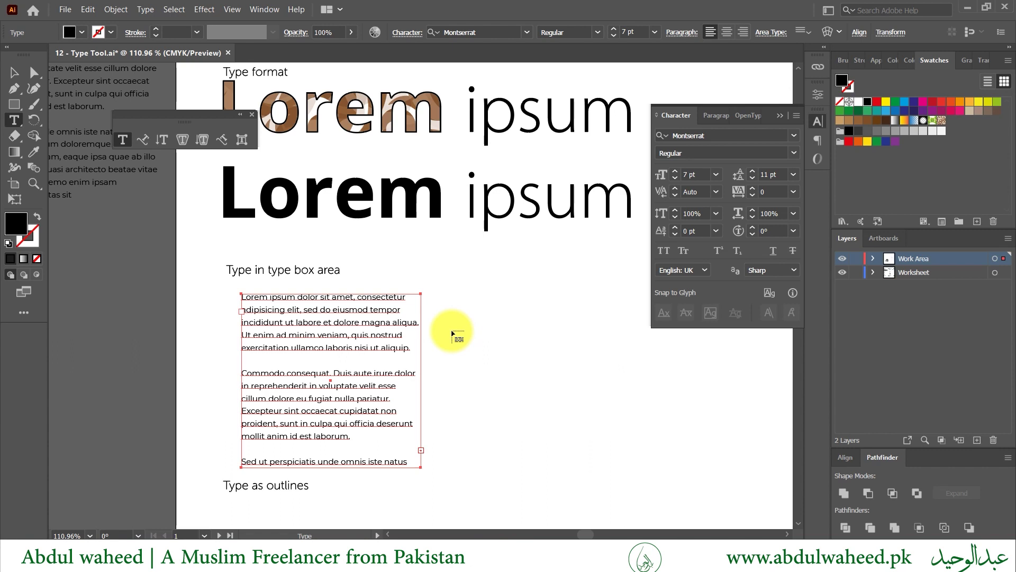
left_click_drag(452, 331, 653, 507)
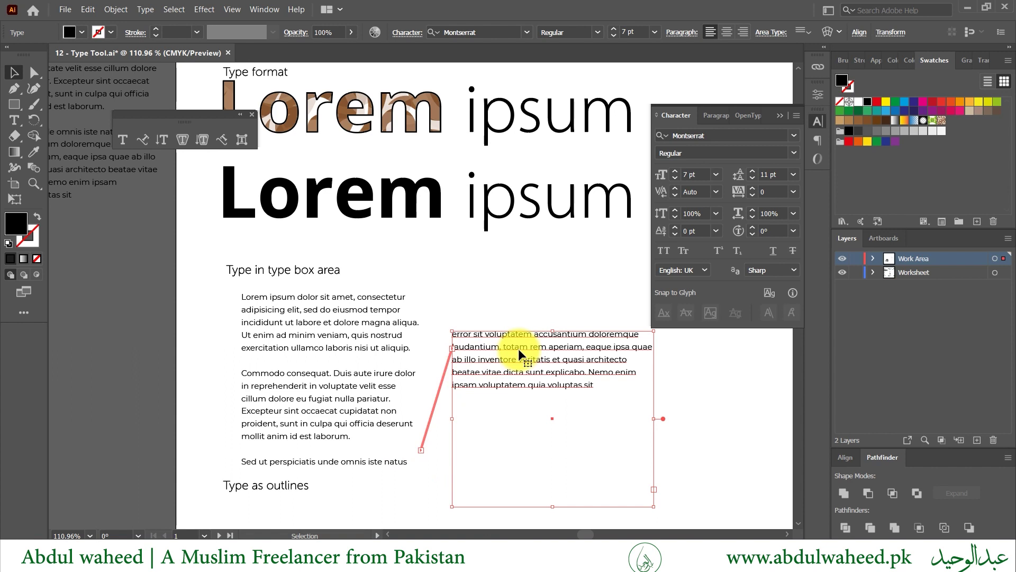
- Check the text flow between the two linked boxes by selecting the paragraph that spans them, then deselect it
left_click(129, 142)
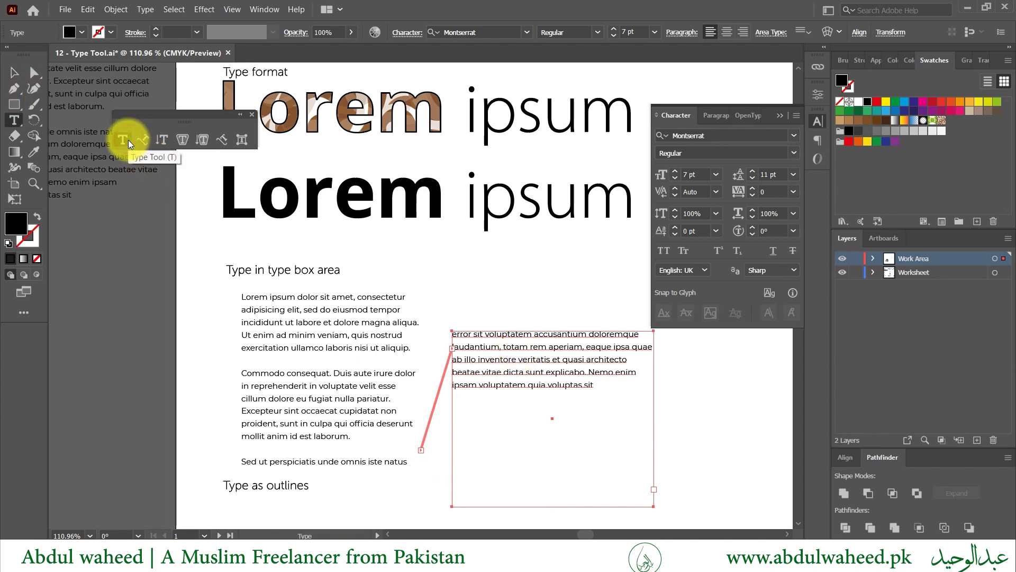
left_click(504, 371)
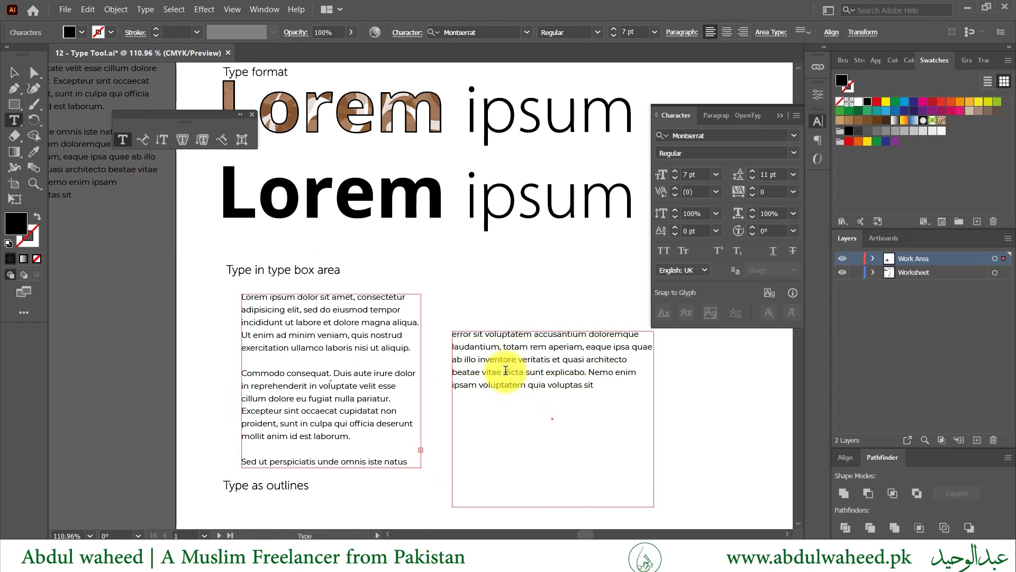
triple_click(505, 370)
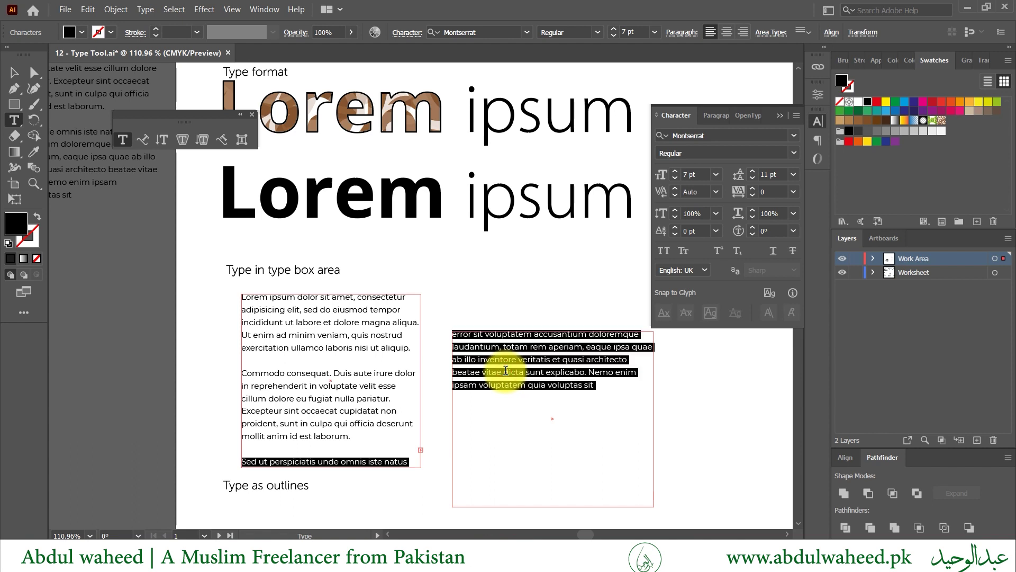
left_click(390, 463)
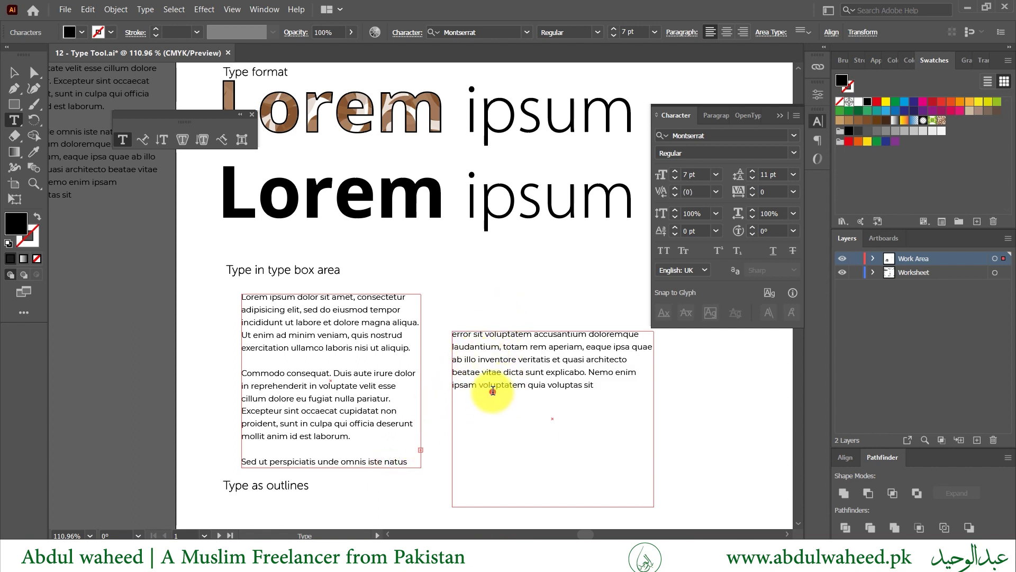
left_click_drag(492, 390, 517, 375)
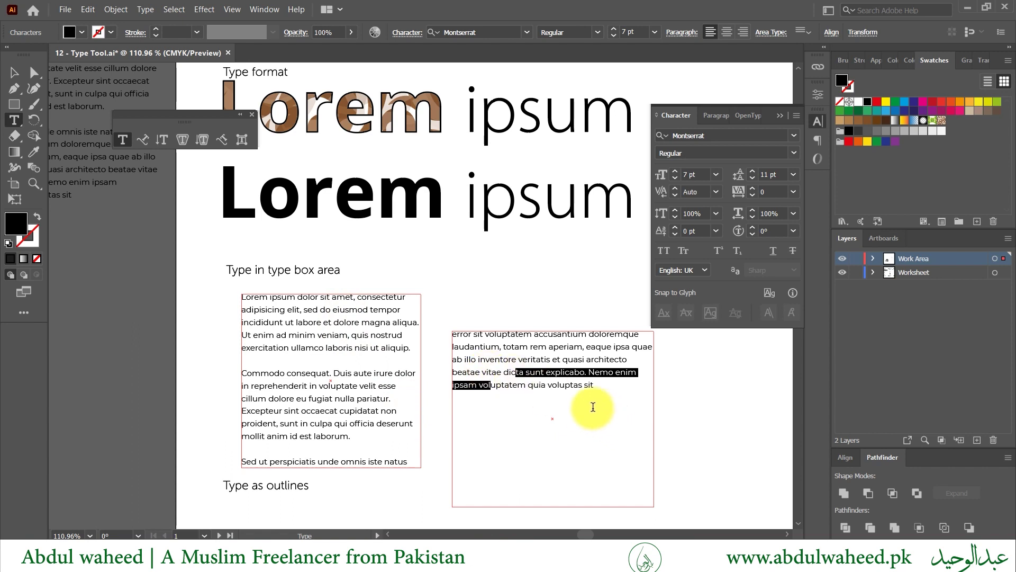
triple_click(576, 385)
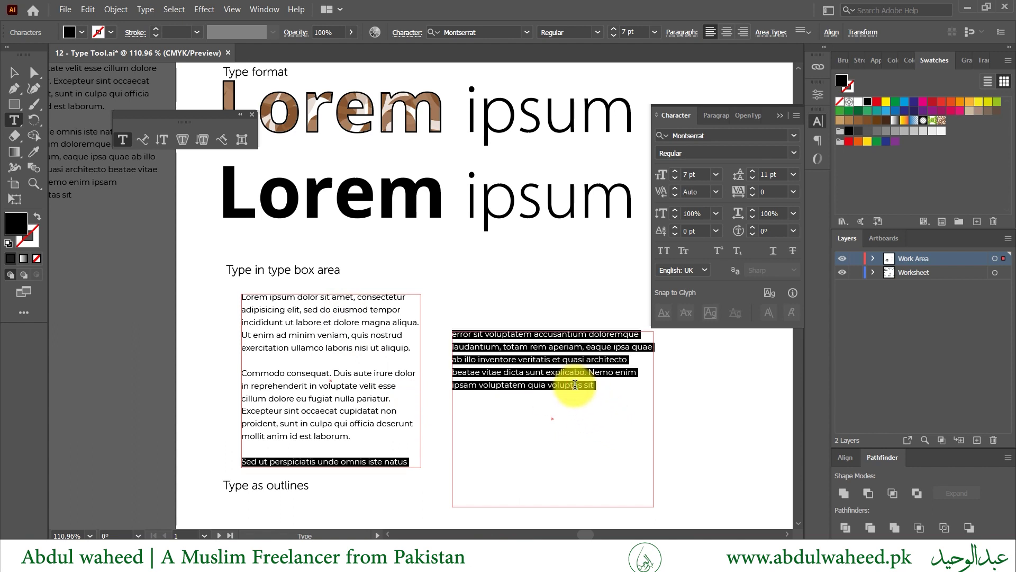
left_click(464, 302, "ctrl")
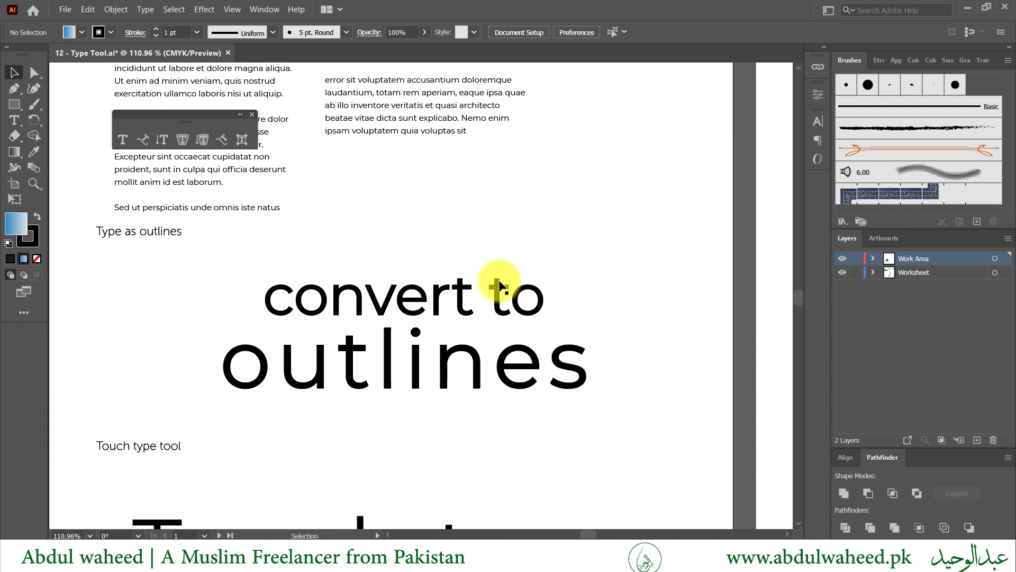
- Turn the "convert to outlines" text into outlines with no fill and a rough black brush stroke of 0.5 pt
left_click(463, 311)
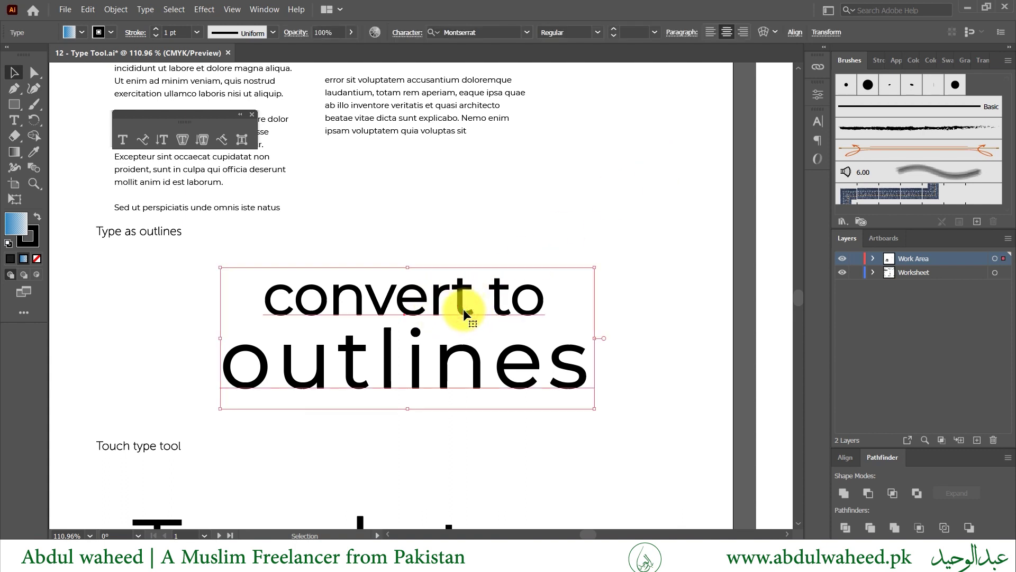
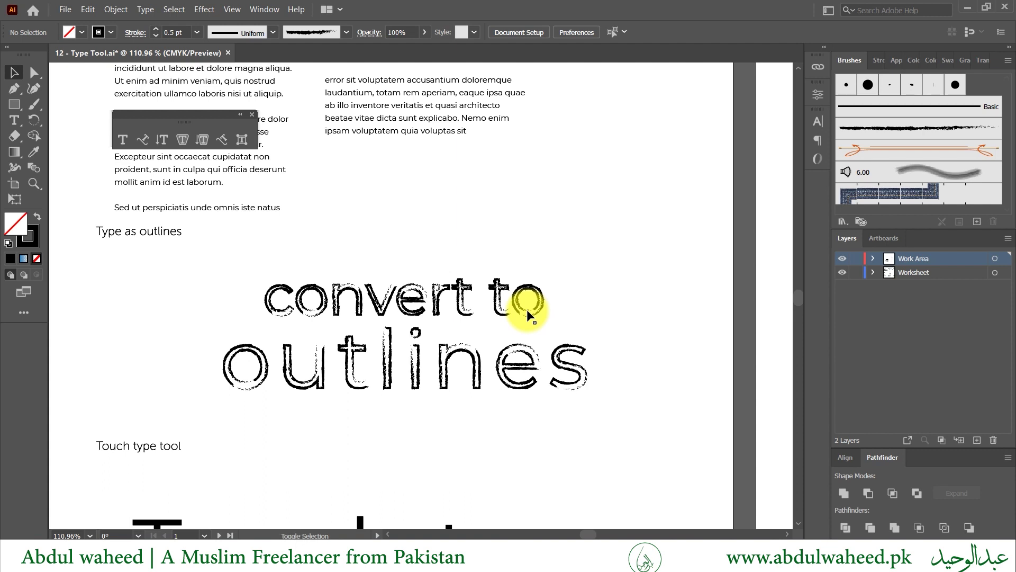
scroll(596, 396, "down", 5)
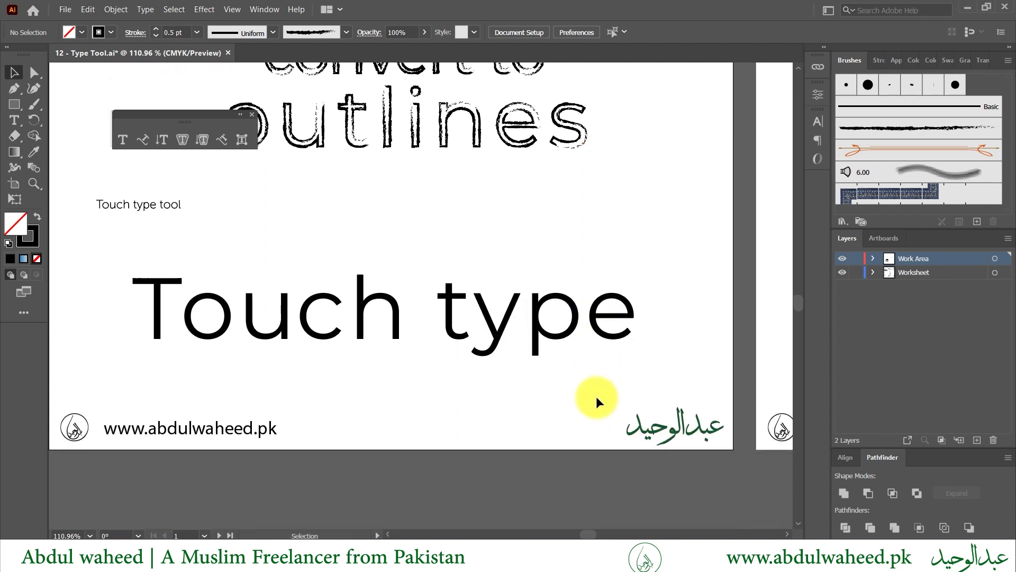
- Use the Touch Type tool on the "Touch type" text to enlarge, slightly tilt and raise the letter c
scroll(596, 396, "up", 3)
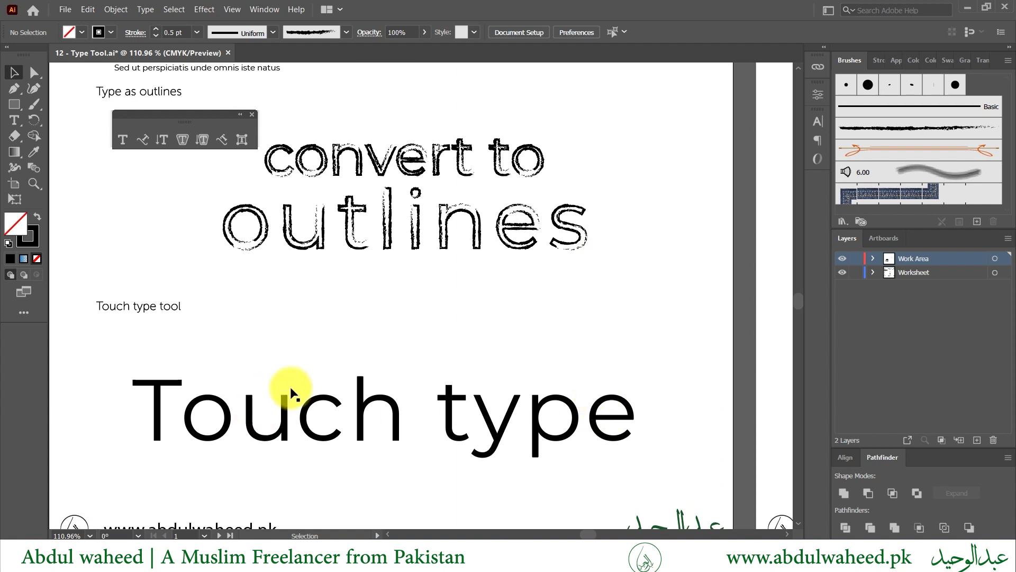
scroll(291, 392, "up", 3)
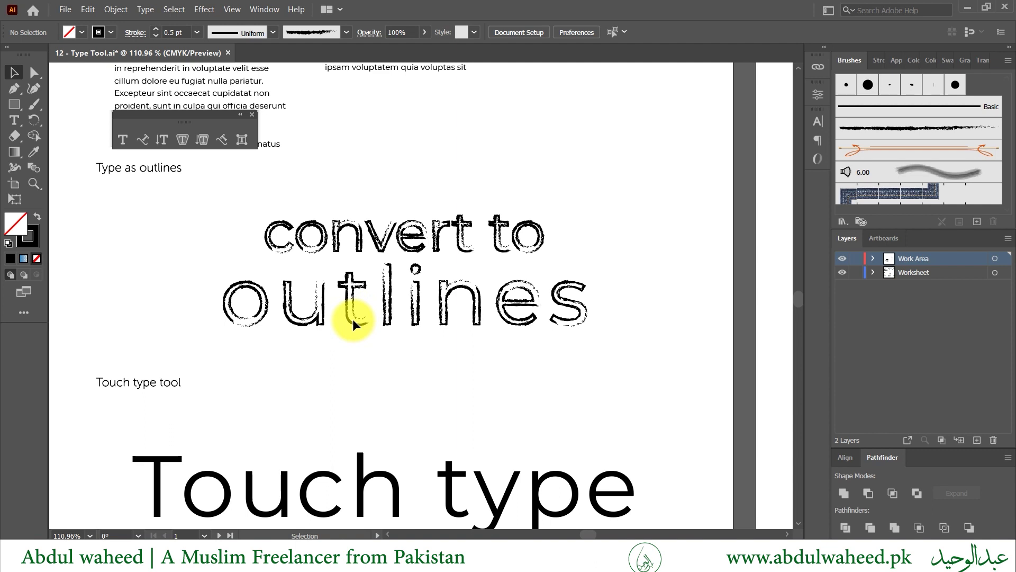
scroll(353, 319, "down", 3)
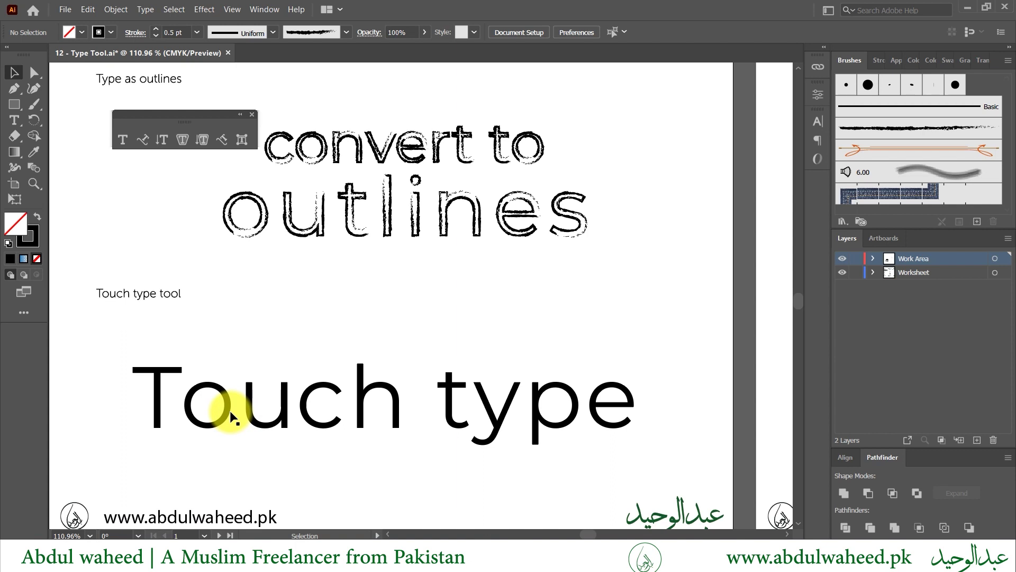
left_click(243, 142)
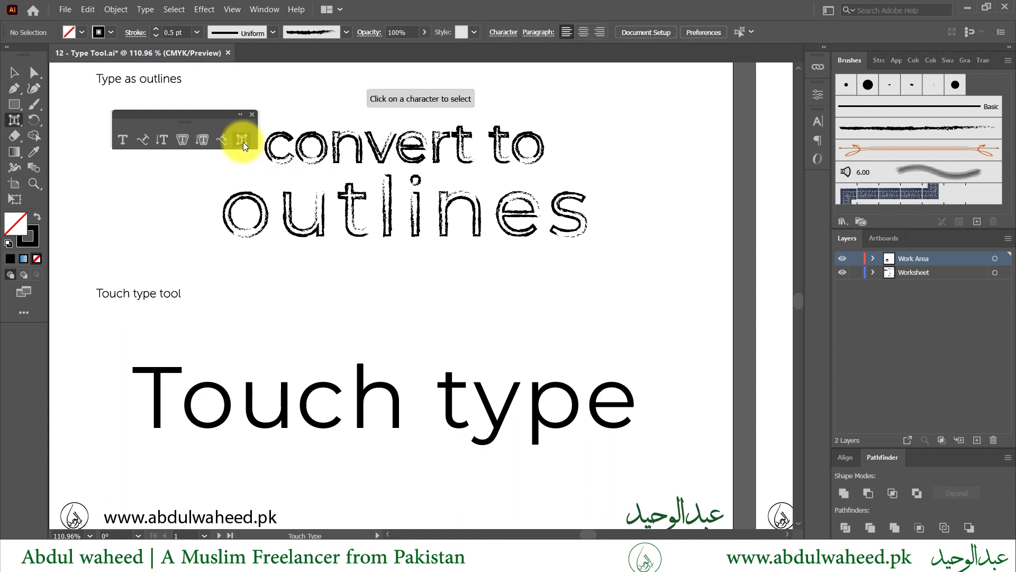
left_click(227, 401)
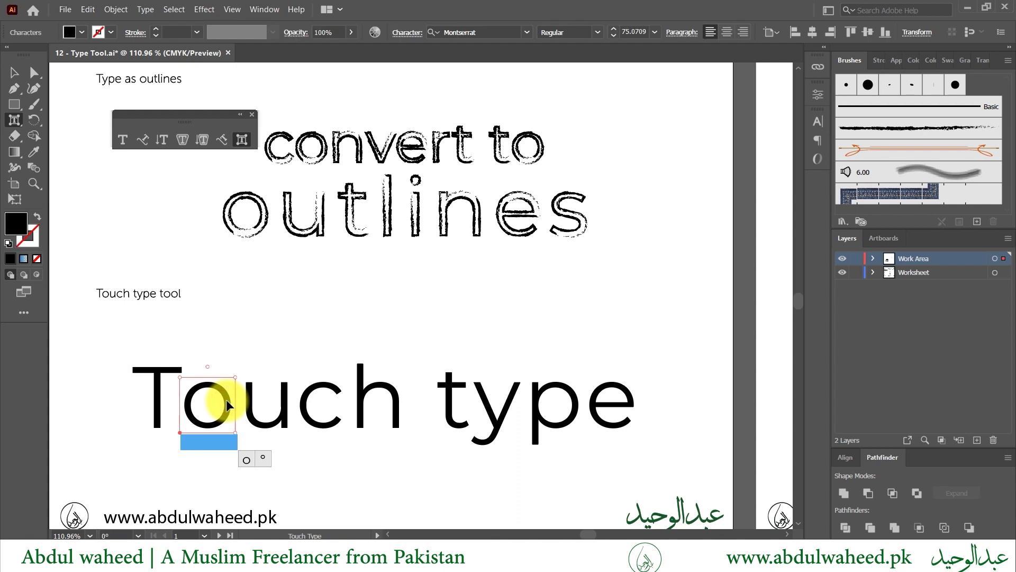
left_click(281, 410)
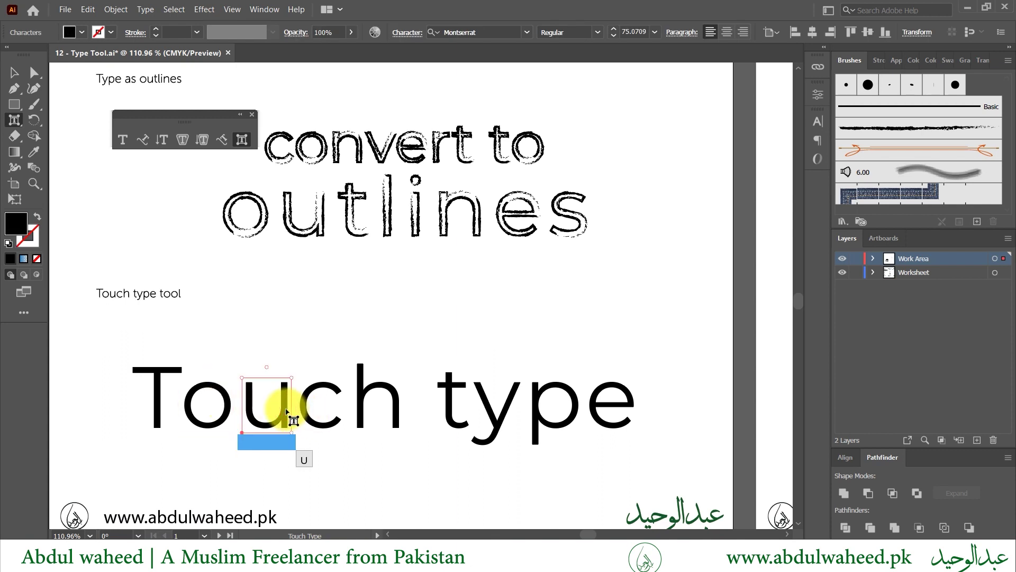
left_click(311, 417)
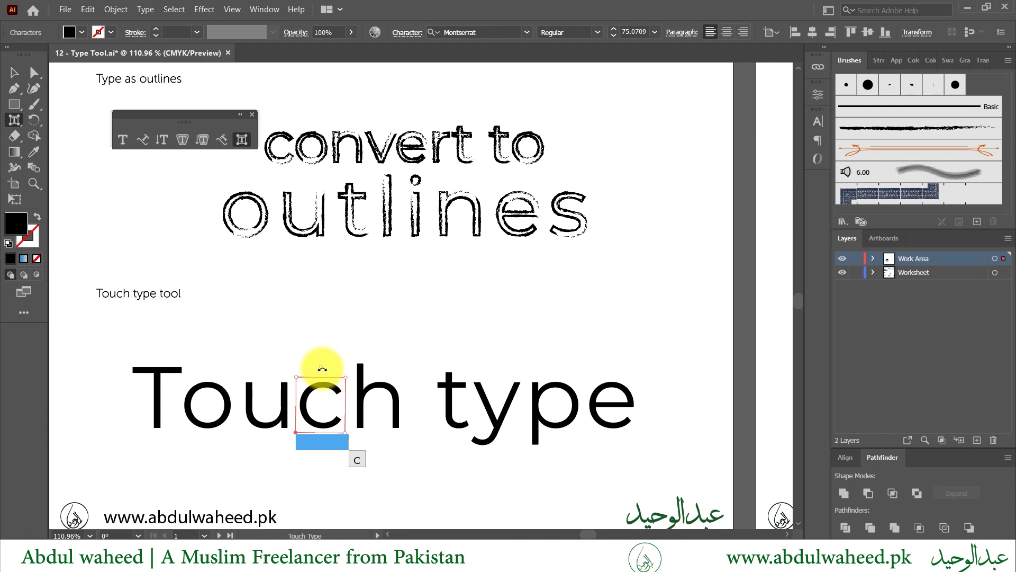
left_click_drag(323, 369, 361, 362)
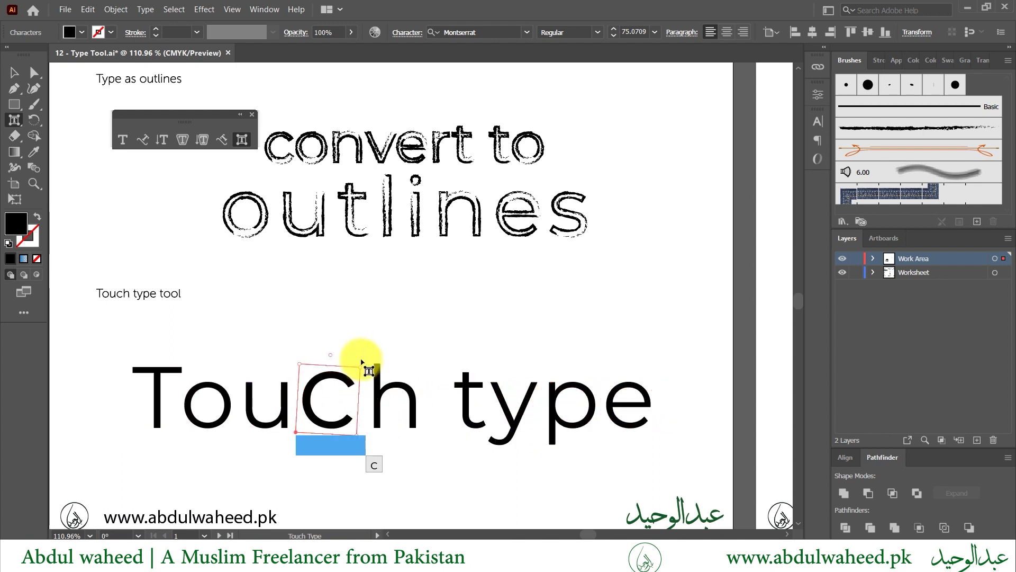
left_click_drag(323, 397, 315, 372)
- Lower the letter o slightly and raise the letters t and p of the second word with the Touch Type tool
left_click(212, 419)
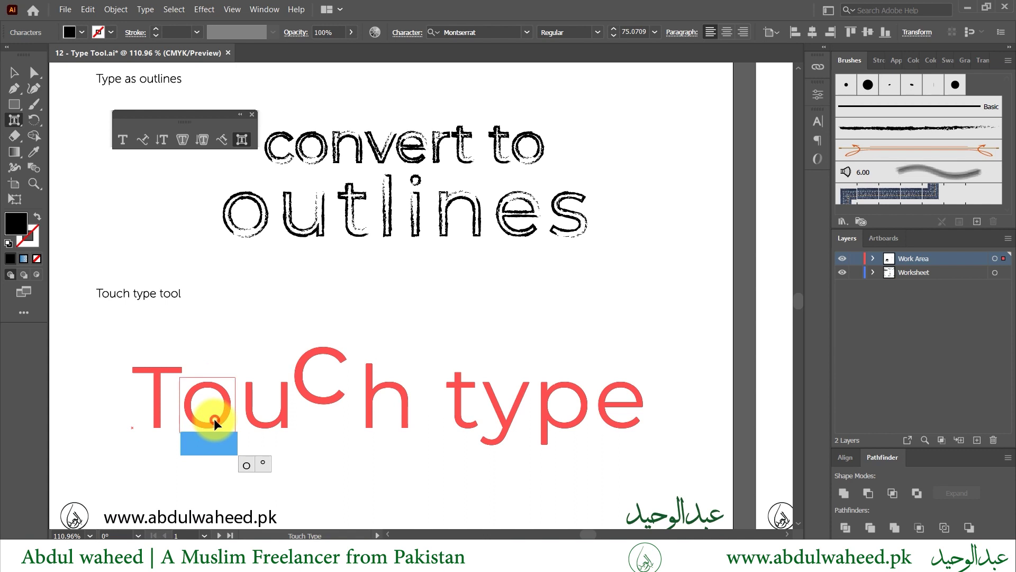
left_click_drag(214, 418, 208, 428)
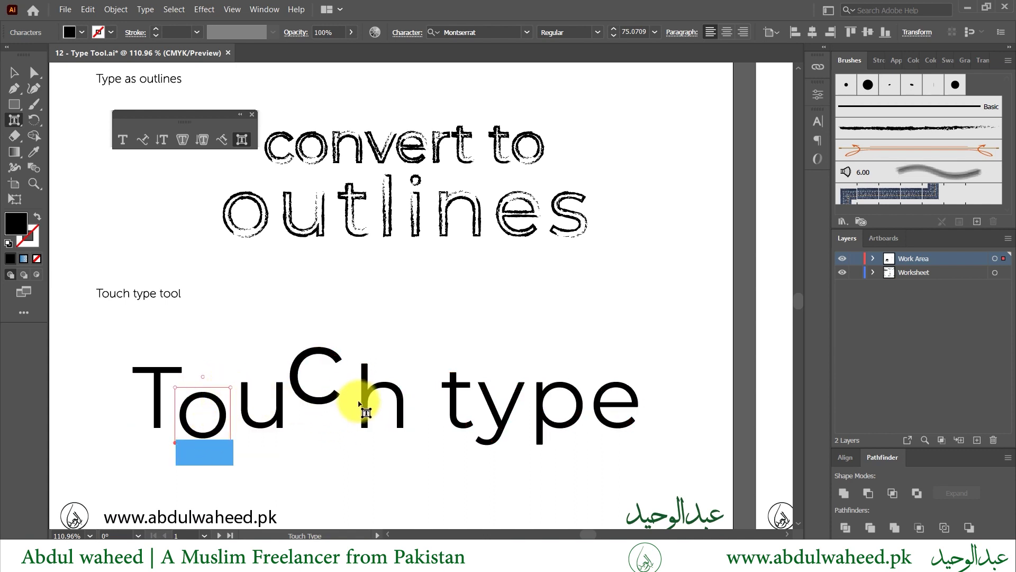
left_click(461, 423)
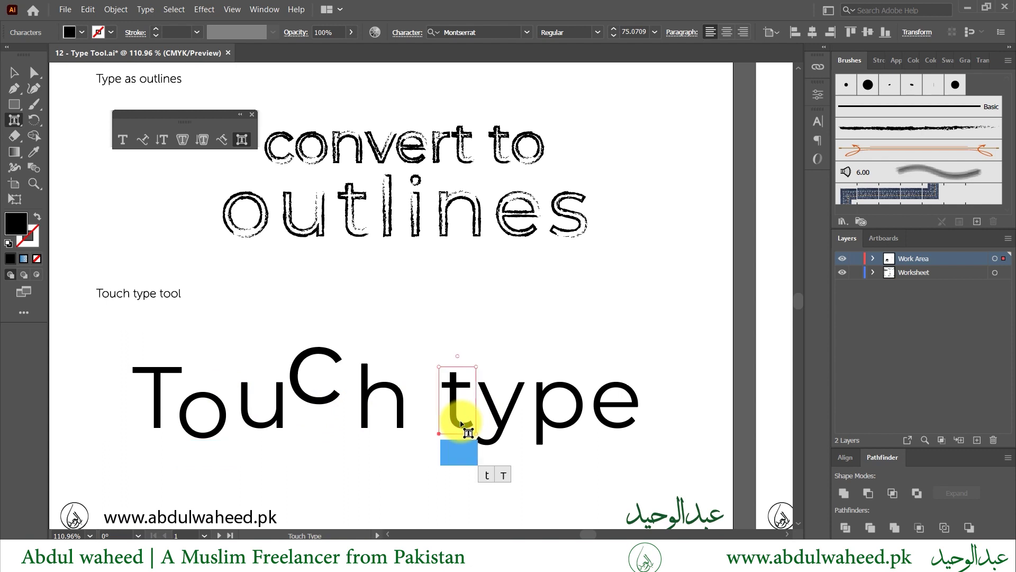
left_click_drag(460, 423, 460, 401)
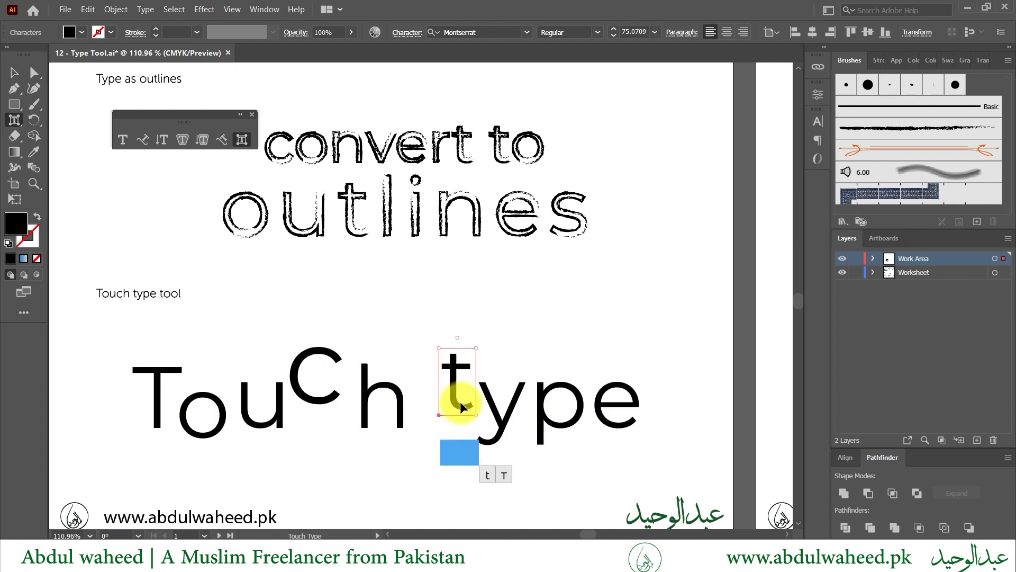
left_click(565, 442)
left_click_drag(565, 422, 563, 401)
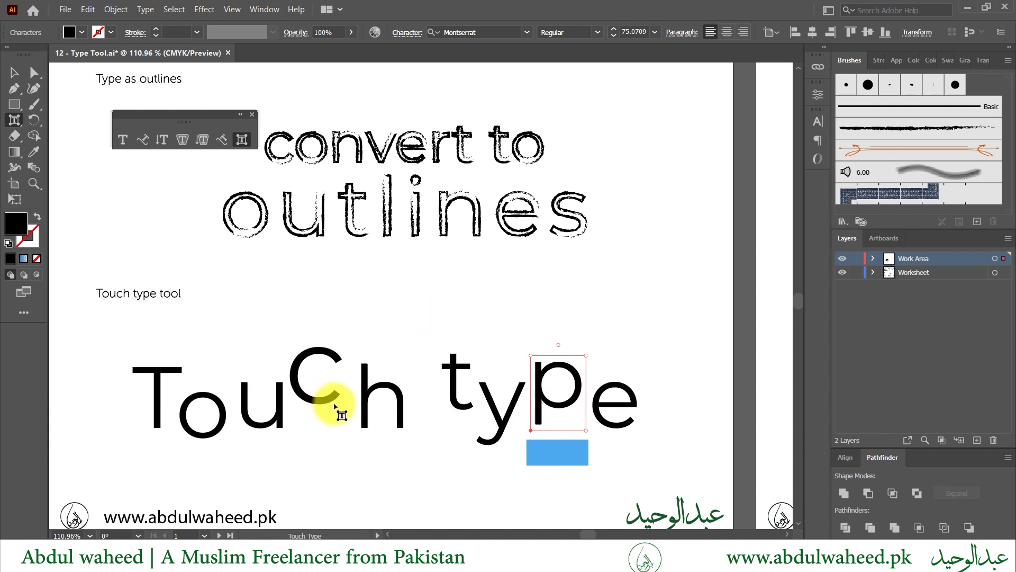
- Check that the modified lettering is still live text by selecting the word "Touch" and its letter c with the Type tool
left_click(122, 141)
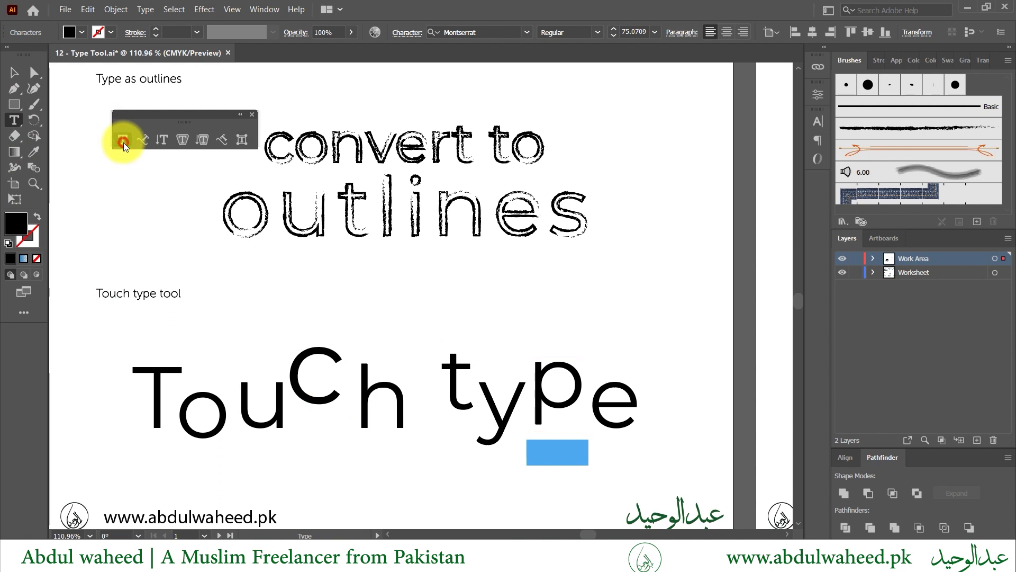
left_click(312, 397)
double_click(312, 397)
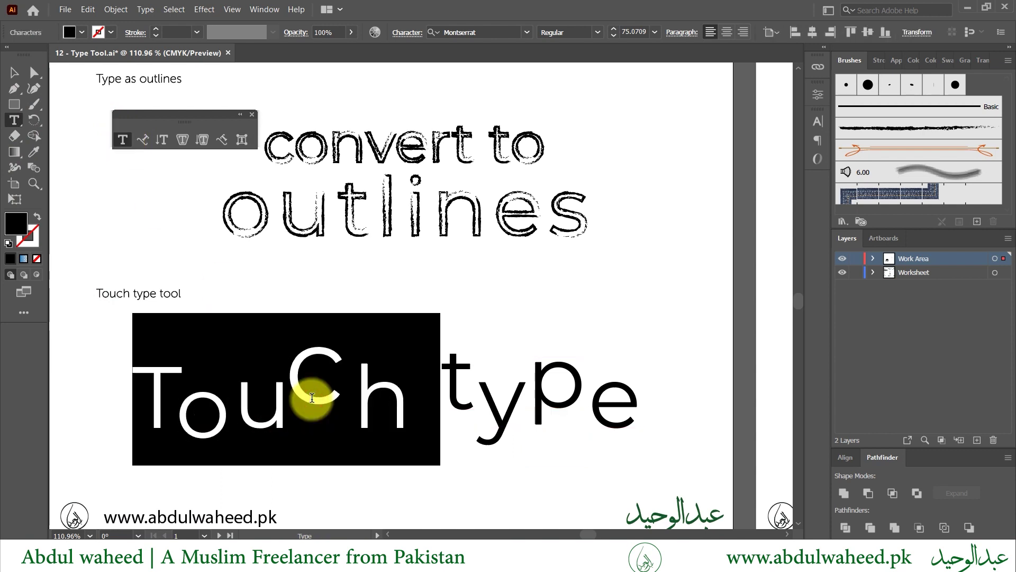
left_click_drag(312, 397, 347, 400)
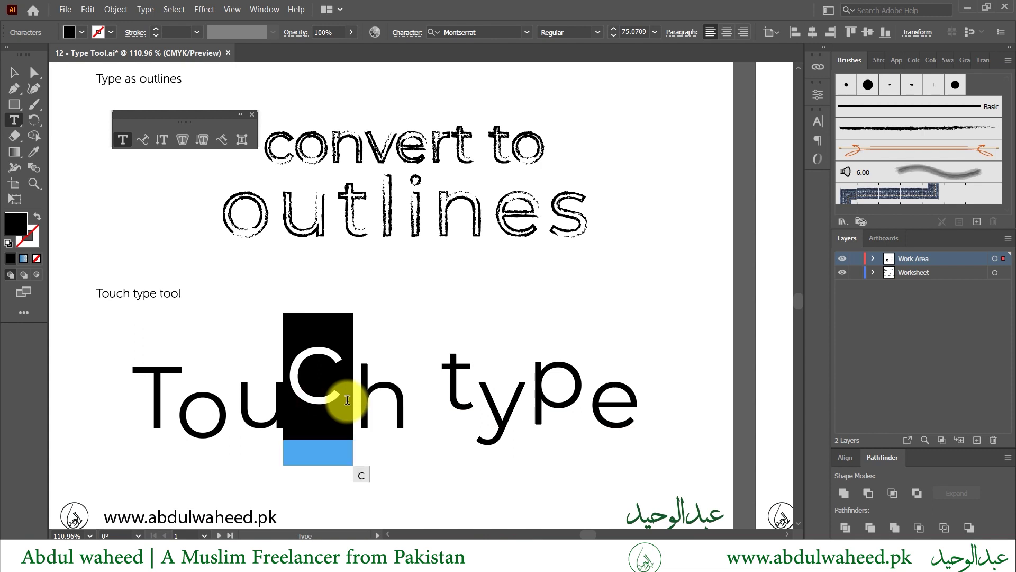
- Look over the second artboard's exercises for vertical text, type in area, type on a curve and type on the outside line
scroll(744, 366, "right", 10)
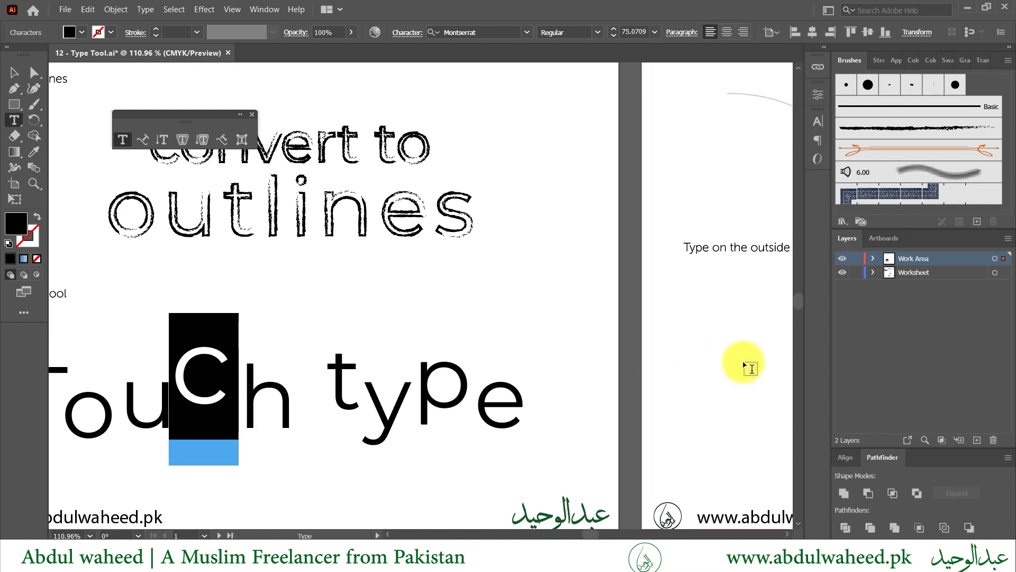
scroll(743, 365, "right", 3)
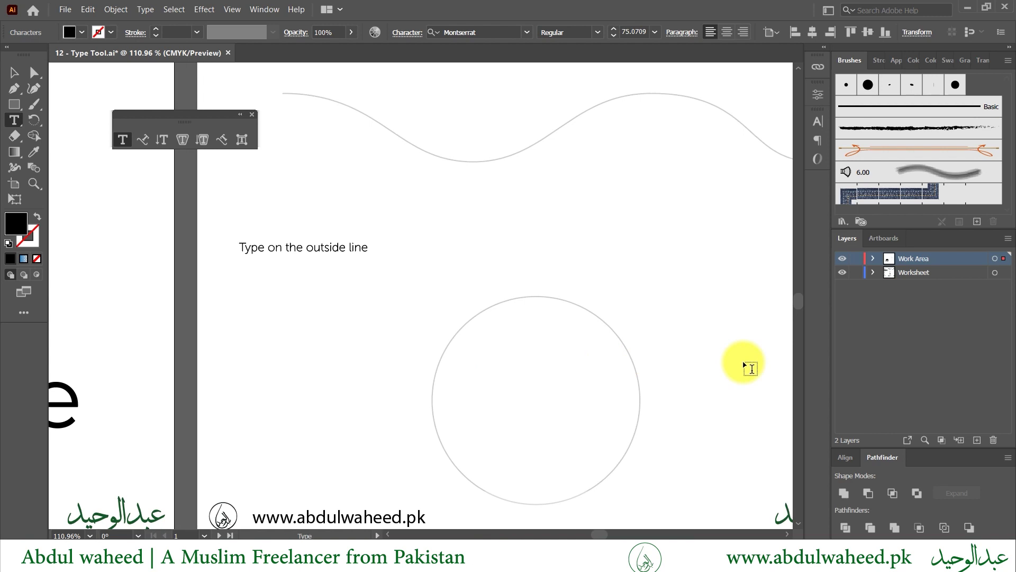
scroll(744, 365, "up", 10)
scroll(751, 368, "up", 2)
scroll(751, 368, "down", 2)
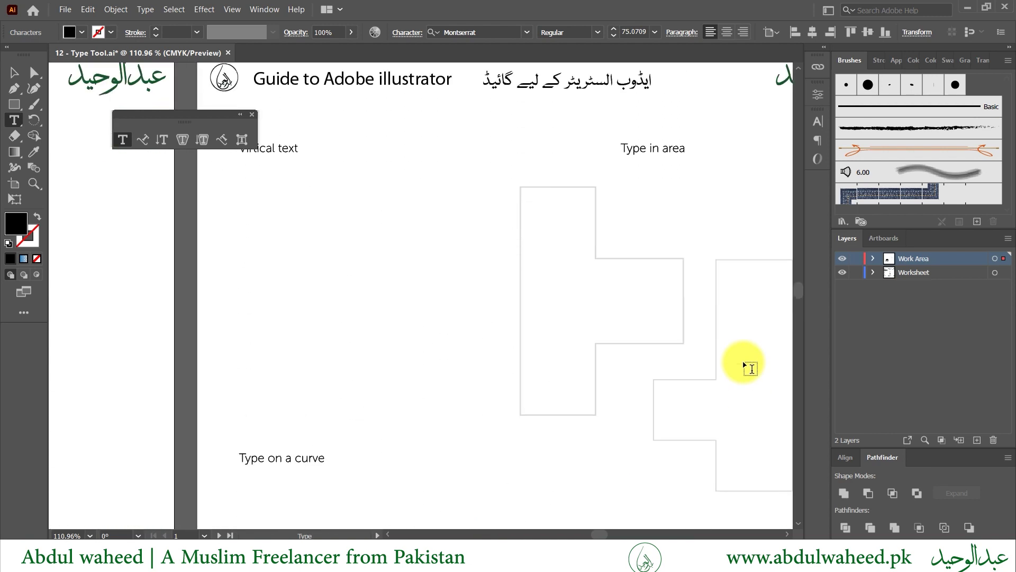
scroll(750, 368, "up", 2)
scroll(751, 368, "down", 1)
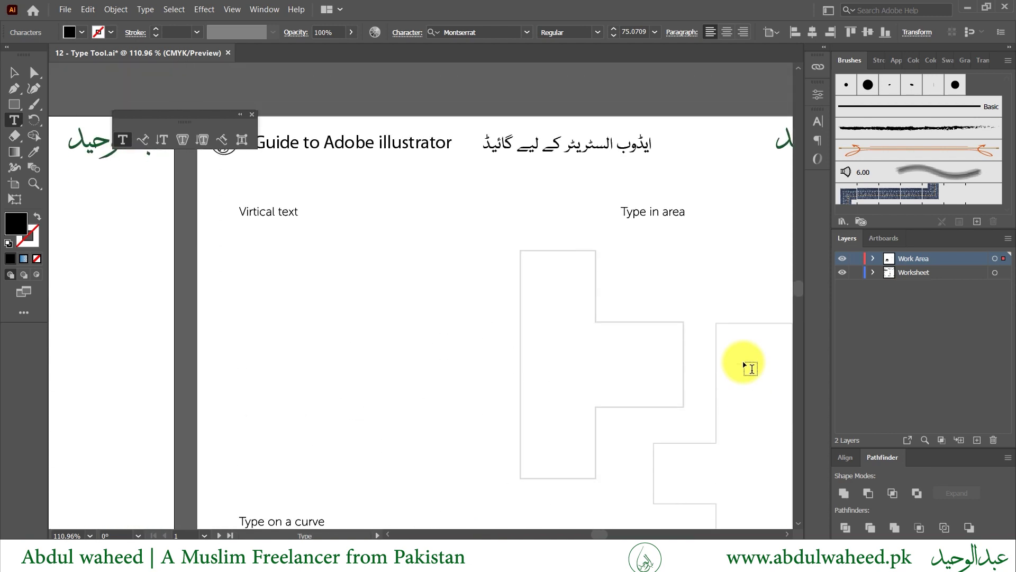
scroll(751, 367, "down", 1)
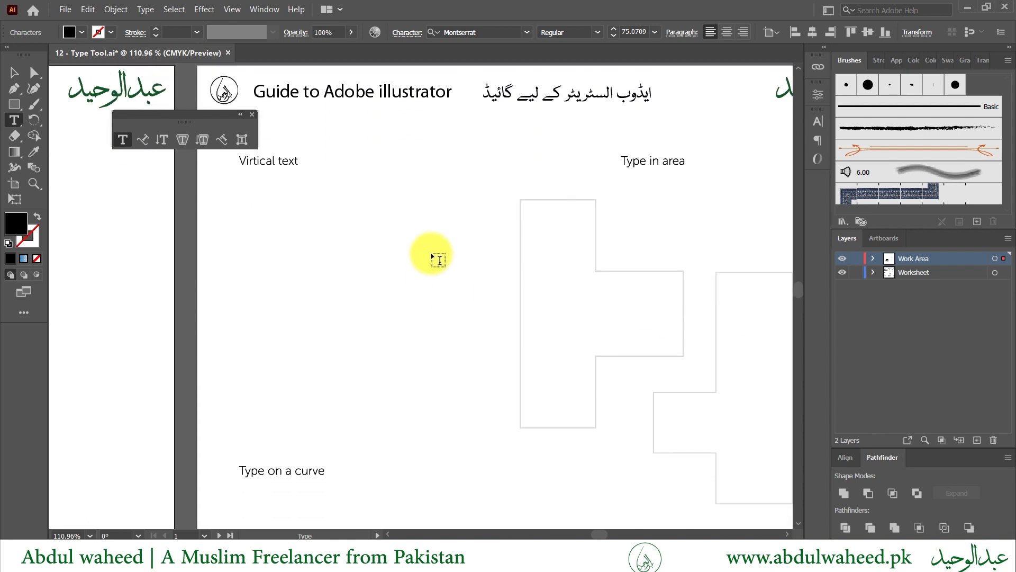
scroll(439, 256, "right", 5)
scroll(435, 258, "left", 1)
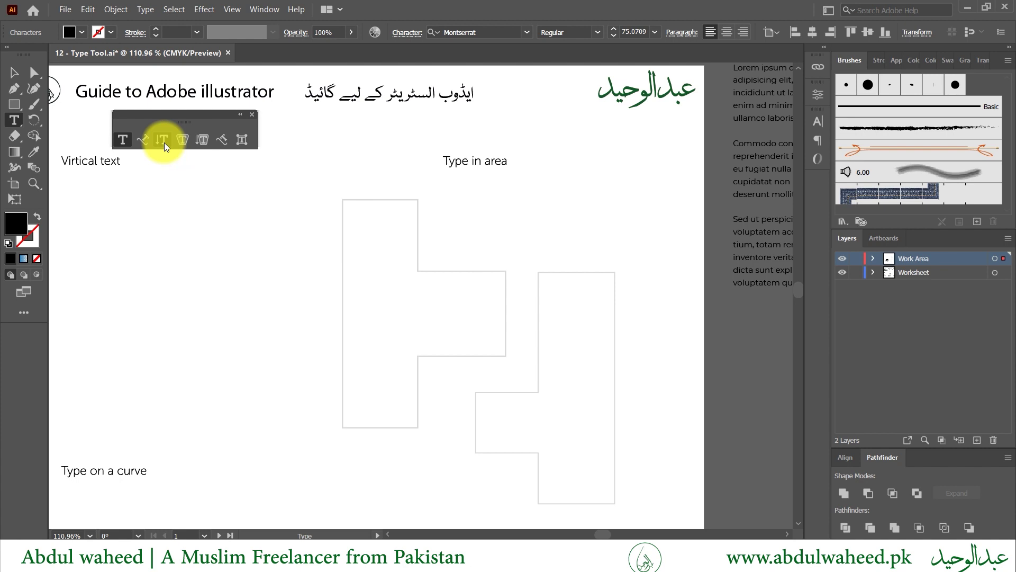
- Try the Vertical Type tool with random letters below the Virtical text heading, and undo the text
left_click(163, 140)
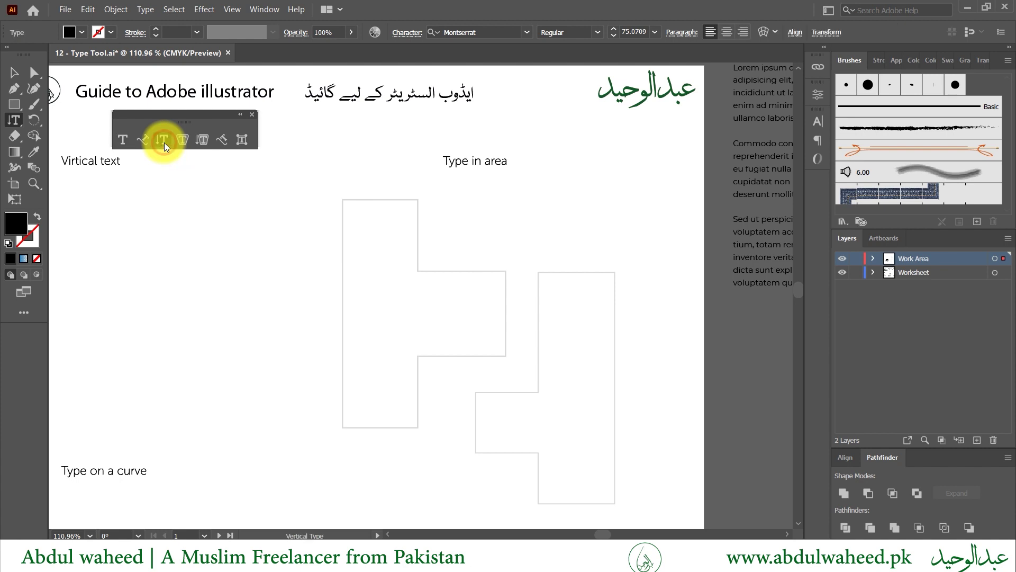
left_click(152, 186)
type("adsfafda")
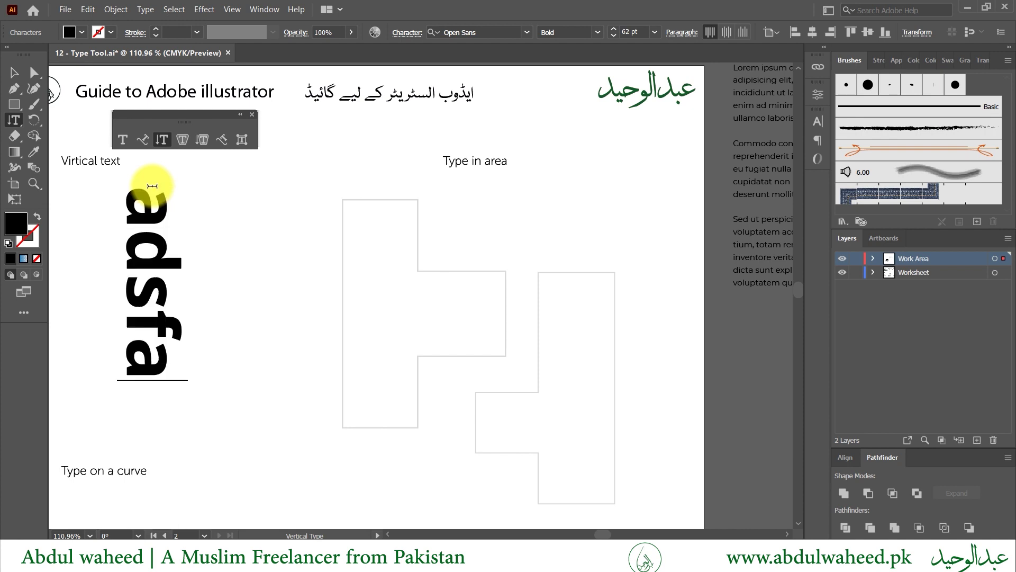
key("Escape")
key("ctrl+z")
key("ctrl+z")
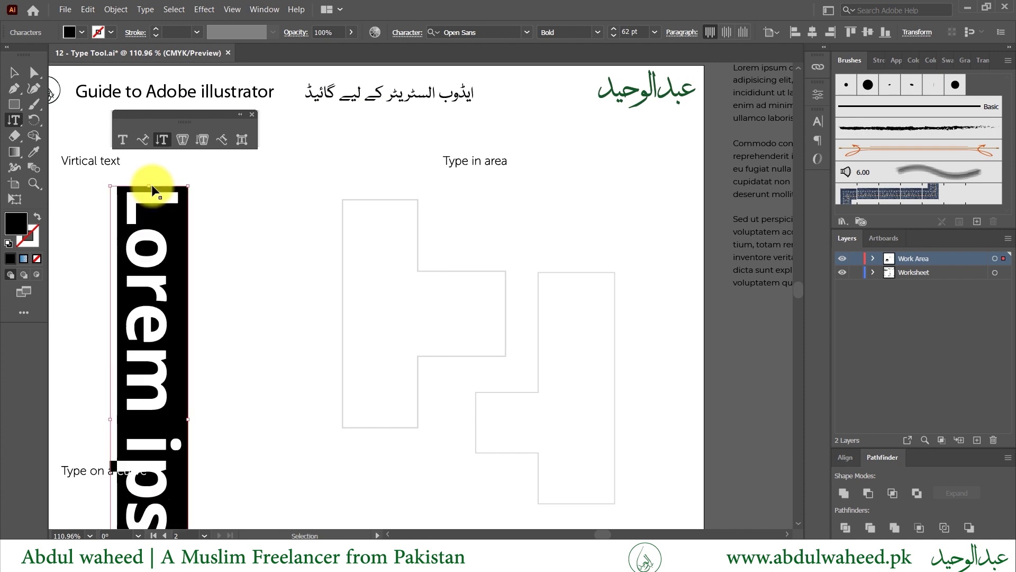
- Copy all the Lorem ipsum paragraphs beside the second artboard and open the Character settings
scroll(152, 188, "up", 3)
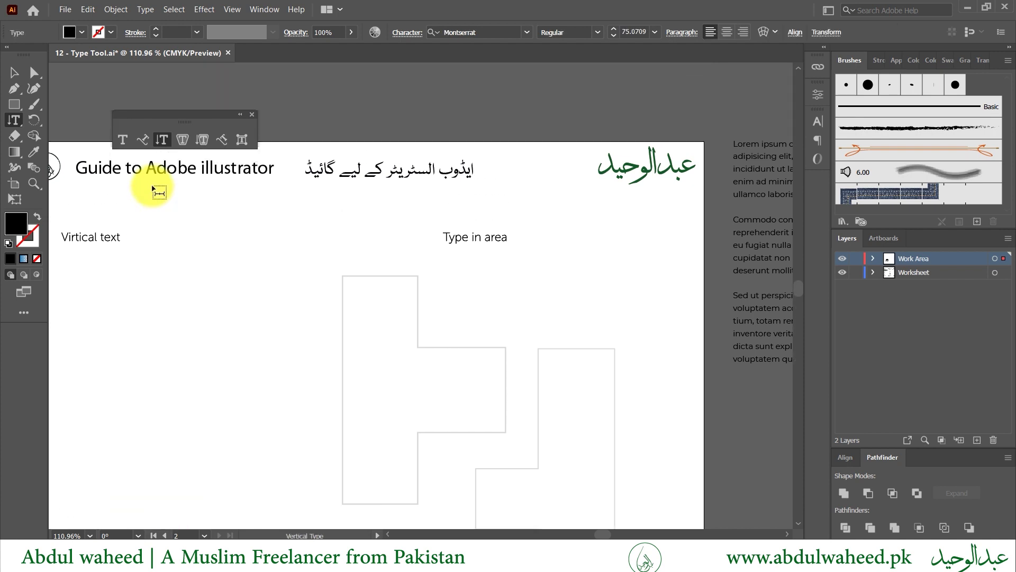
scroll(151, 187, "down", 1)
left_click(768, 168)
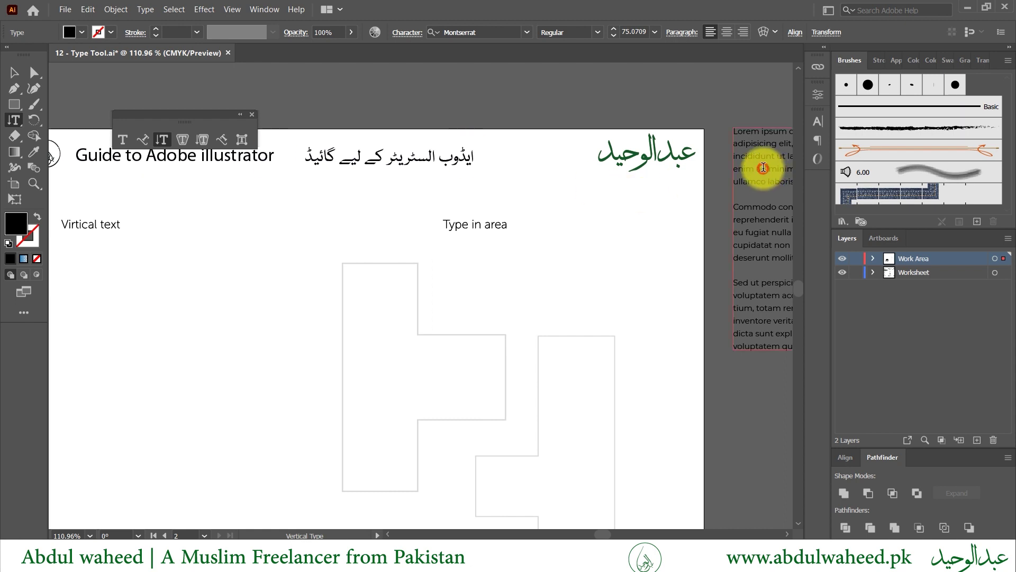
key("ctrl+a")
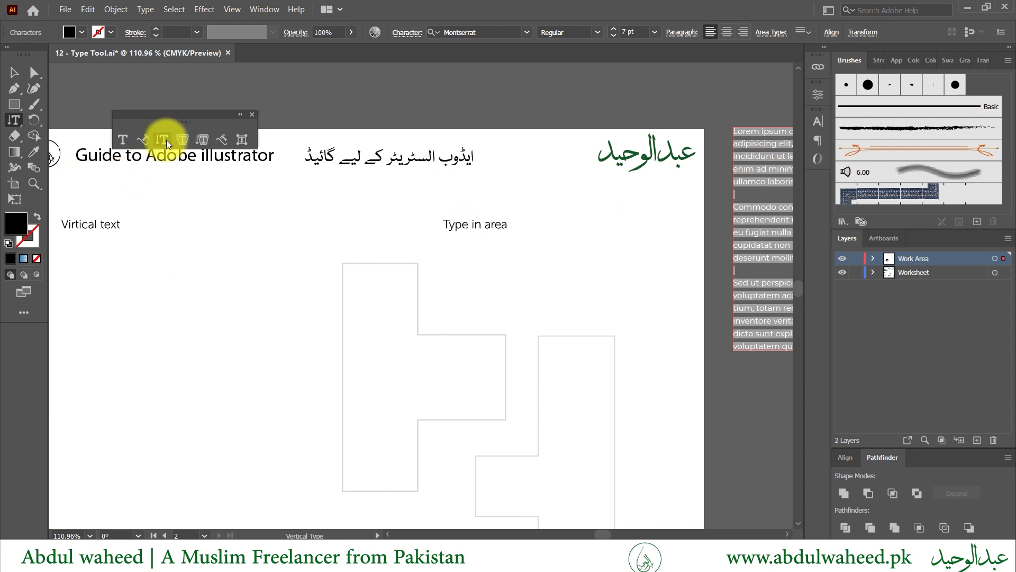
key("ctrl+t")
- Turn the first T-shaped outline below the Type in area heading into area type filled with the copied paragraphs
left_click(347, 262, "ctrl")
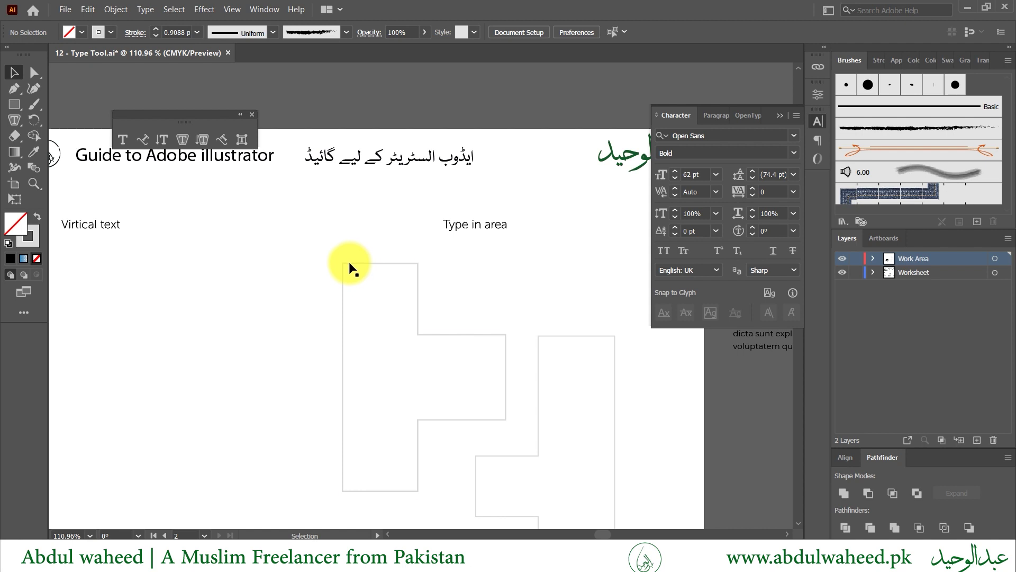
left_click(349, 264)
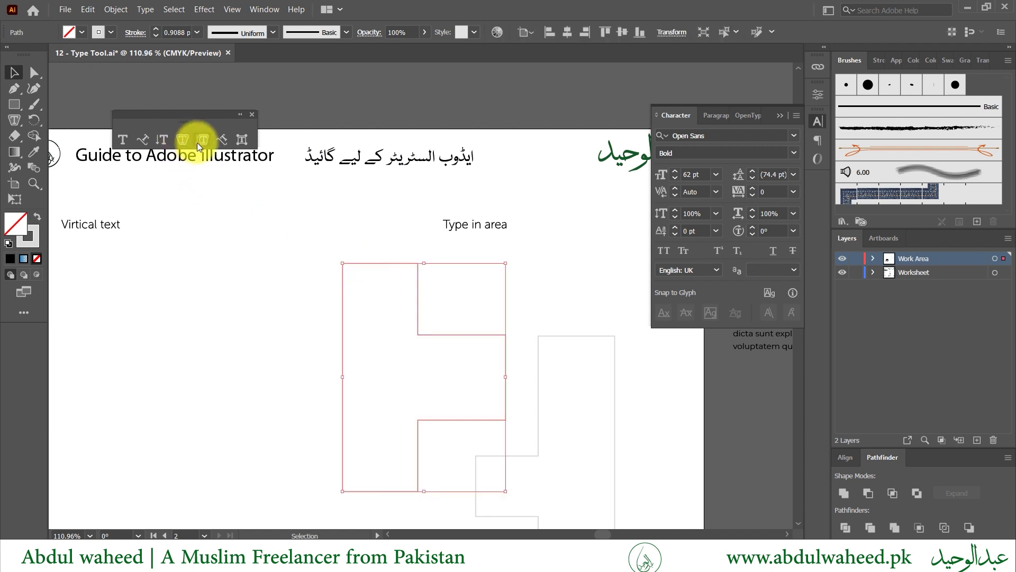
left_click(183, 138)
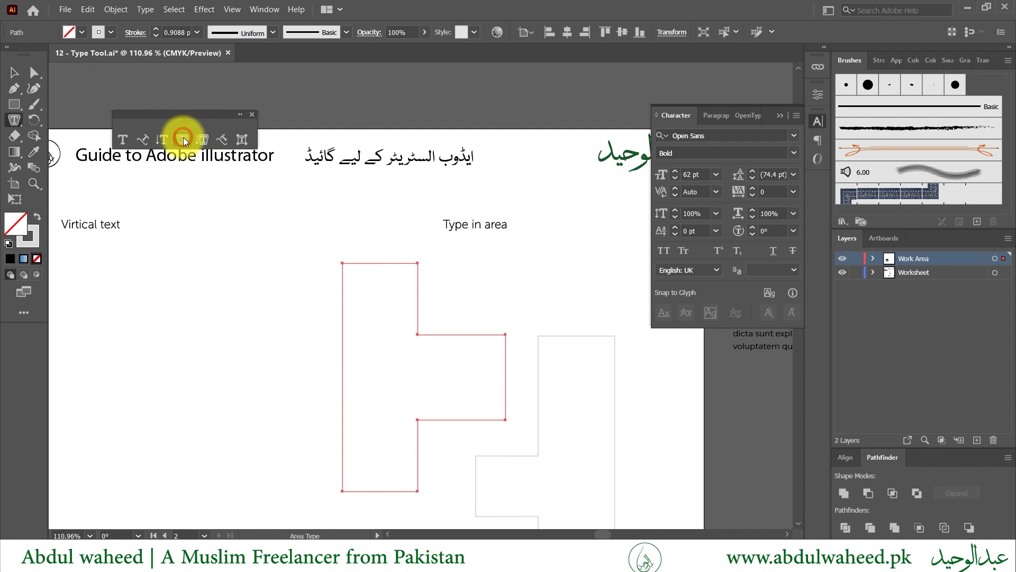
left_click(347, 266)
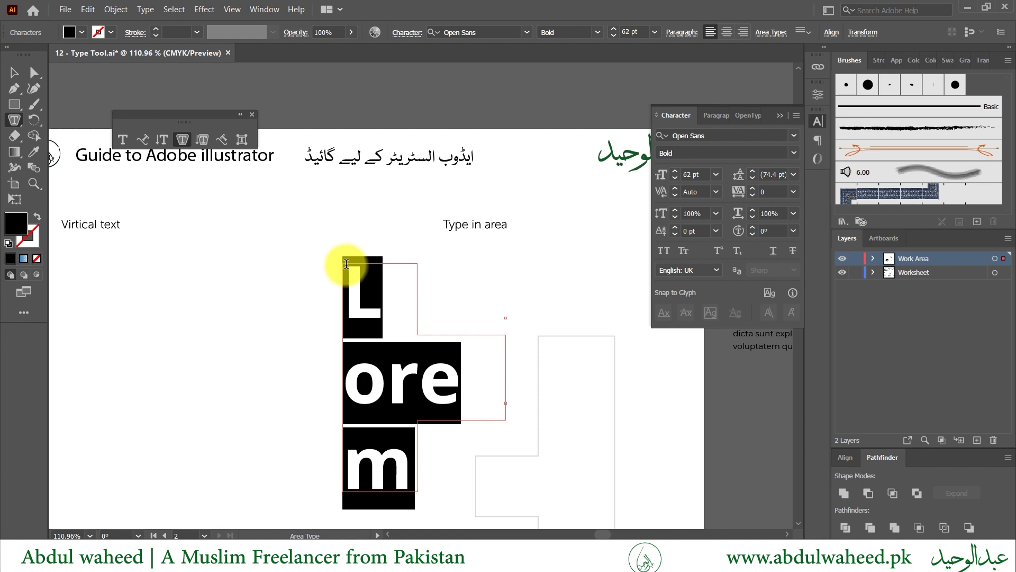
key("ctrl")
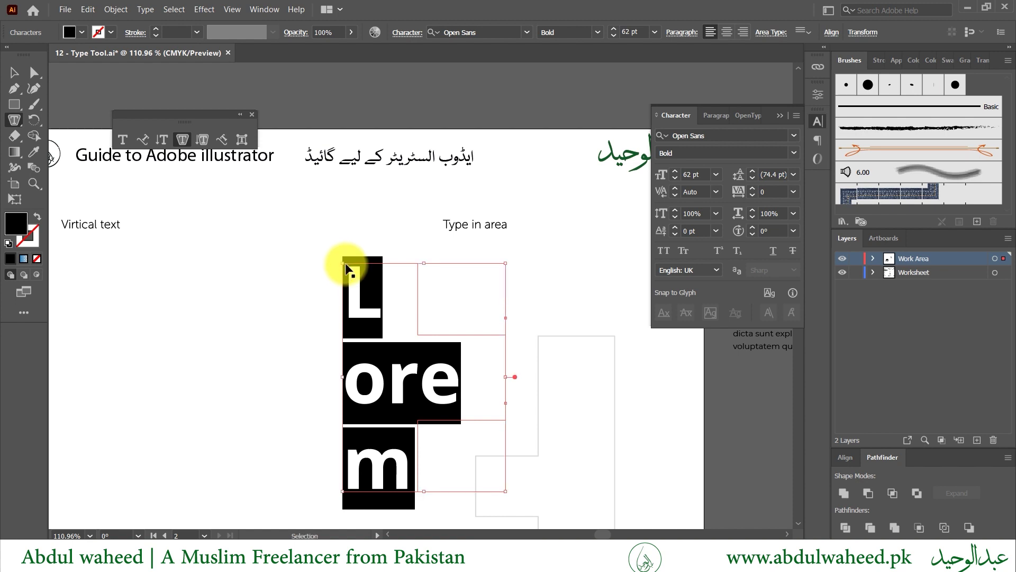
key("ctrl+z")
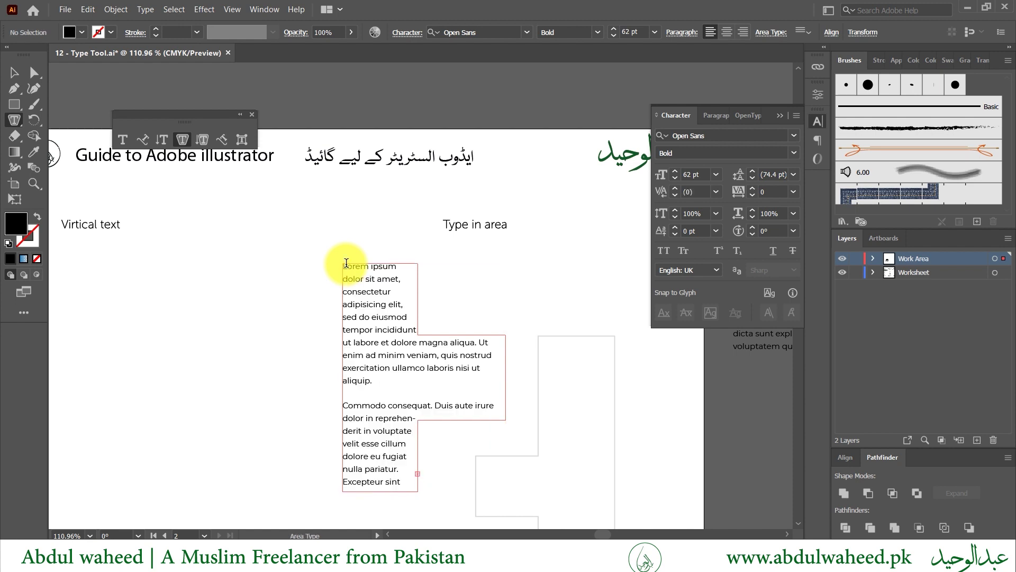
scroll(385, 325, "down", 3)
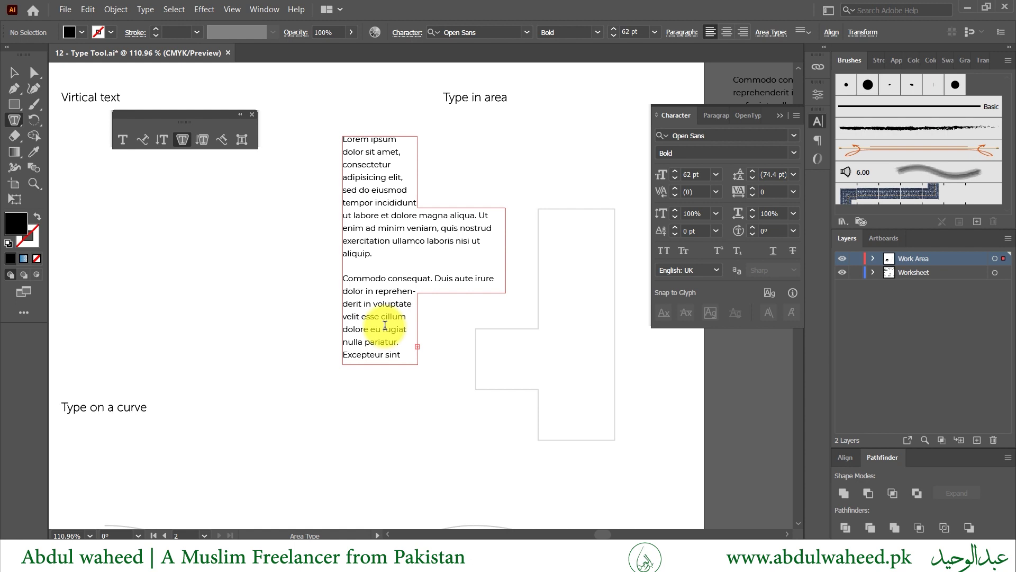
- Thread the overflow text from the first T-shaped text area into the second T-shaped outline below the Type in area heading
left_click(383, 325, "ctrl")
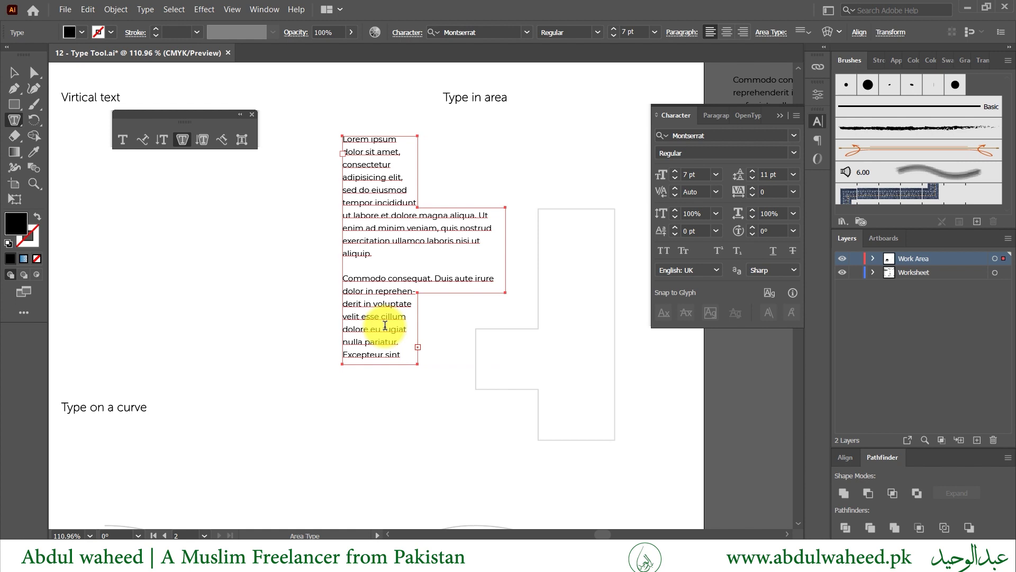
key("a")
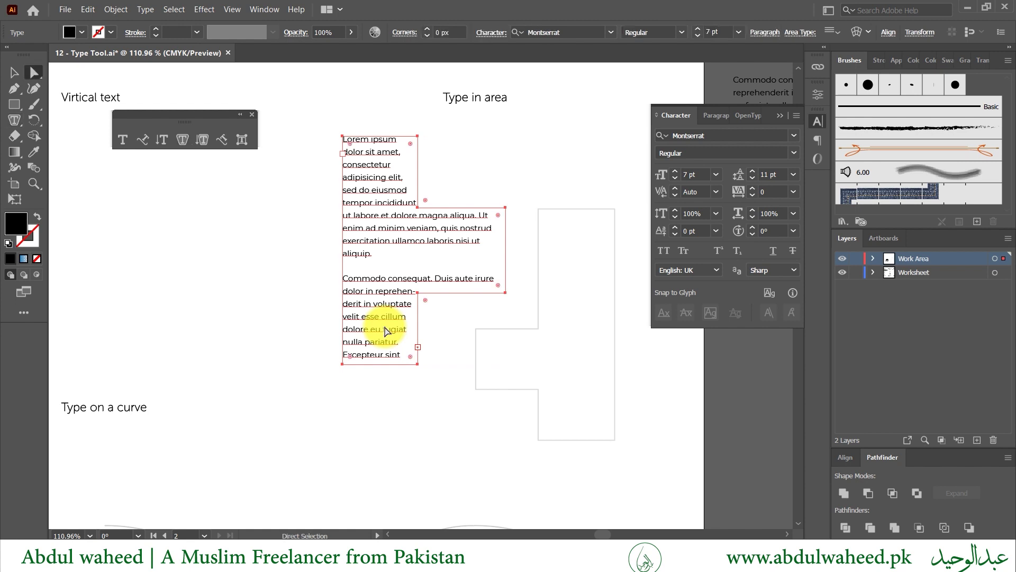
left_click(417, 348)
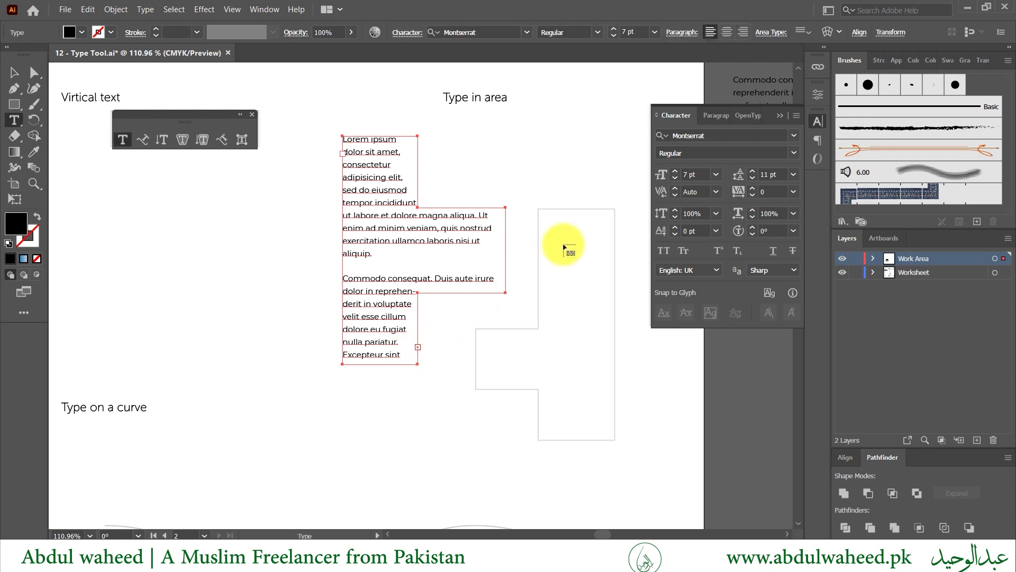
left_click(538, 213)
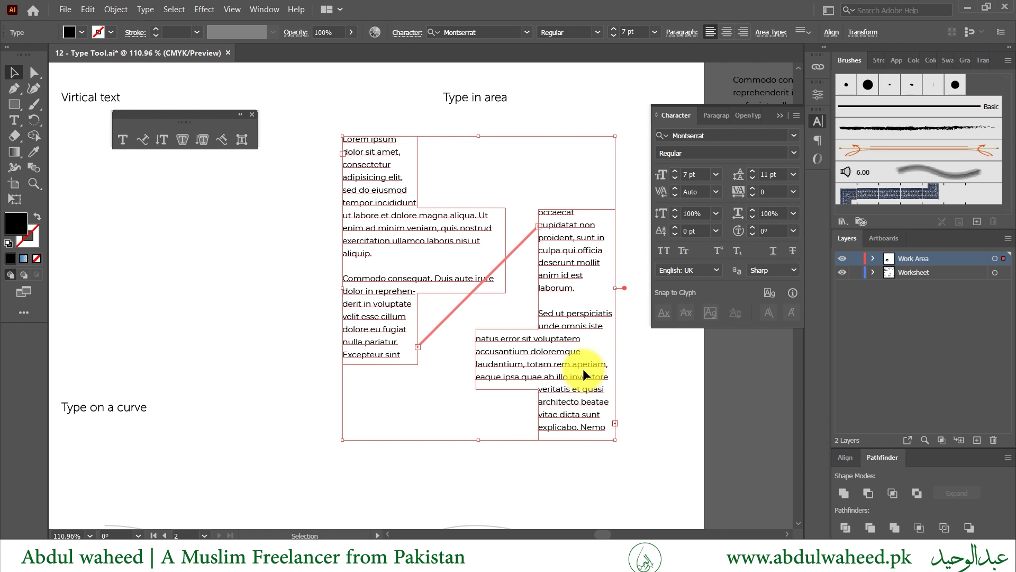
- Place type along the wavy line below the Type on a curve heading, reading "Text on curve path"
scroll(456, 402, "down", 3)
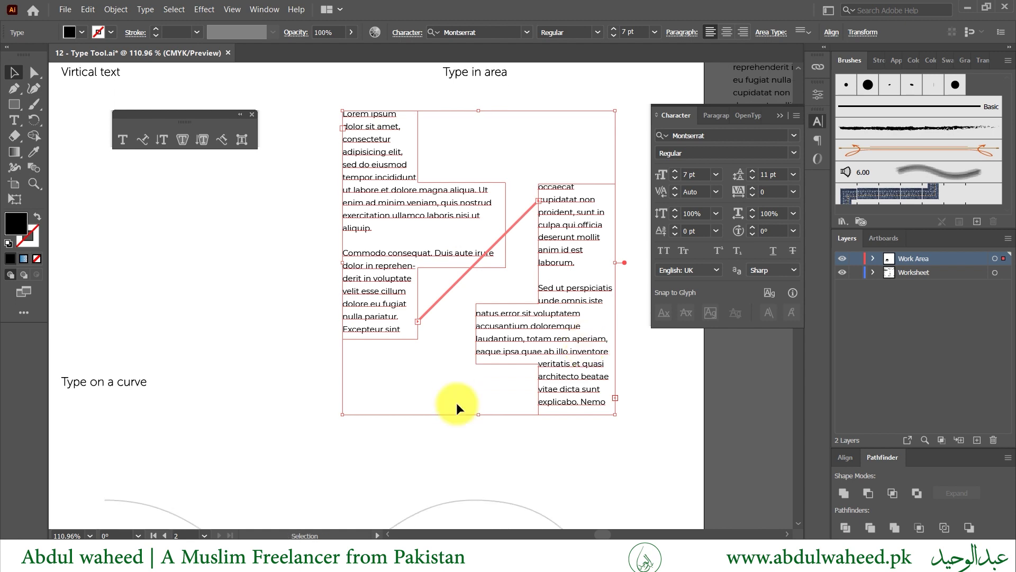
scroll(456, 402, "up", 1)
scroll(457, 402, "down", 3)
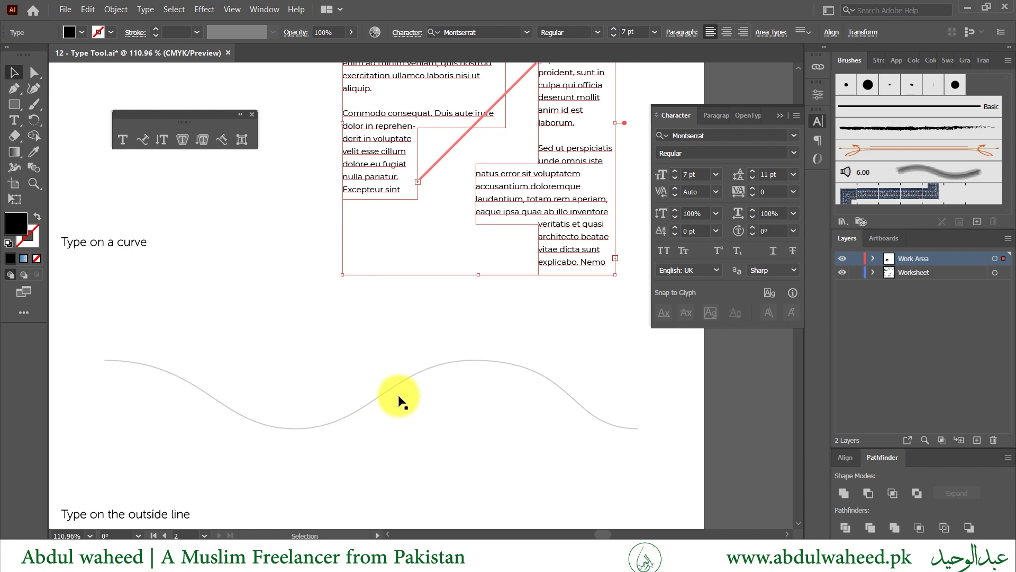
scroll(273, 424, "up", 1)
scroll(268, 420, "left", 3)
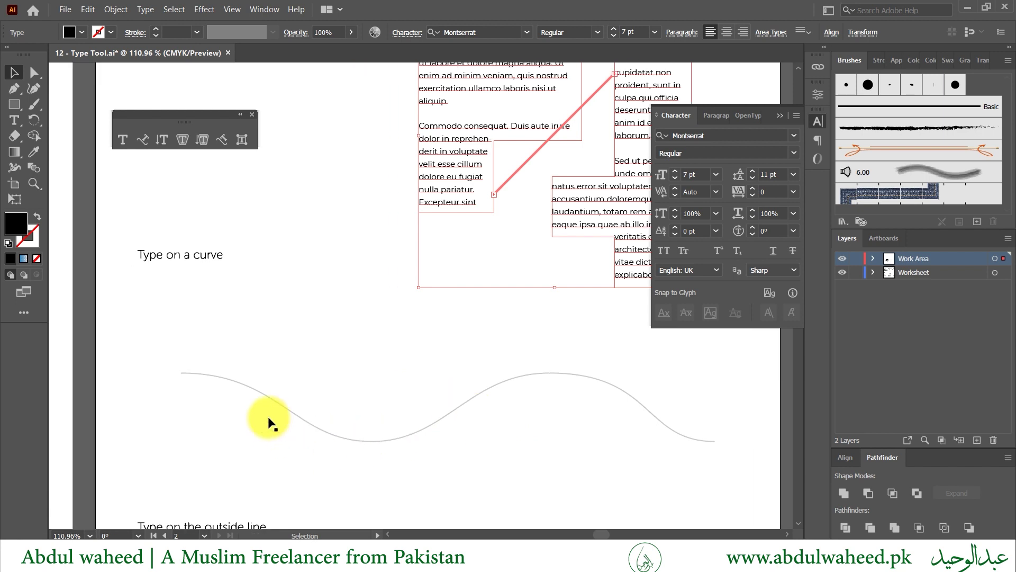
scroll(267, 420, "right", 3)
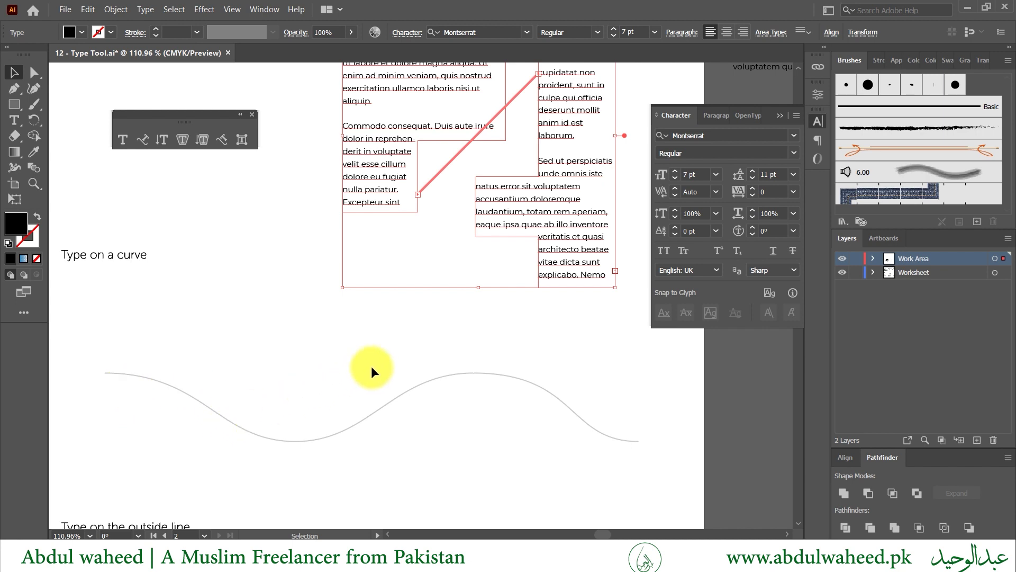
left_click(144, 141)
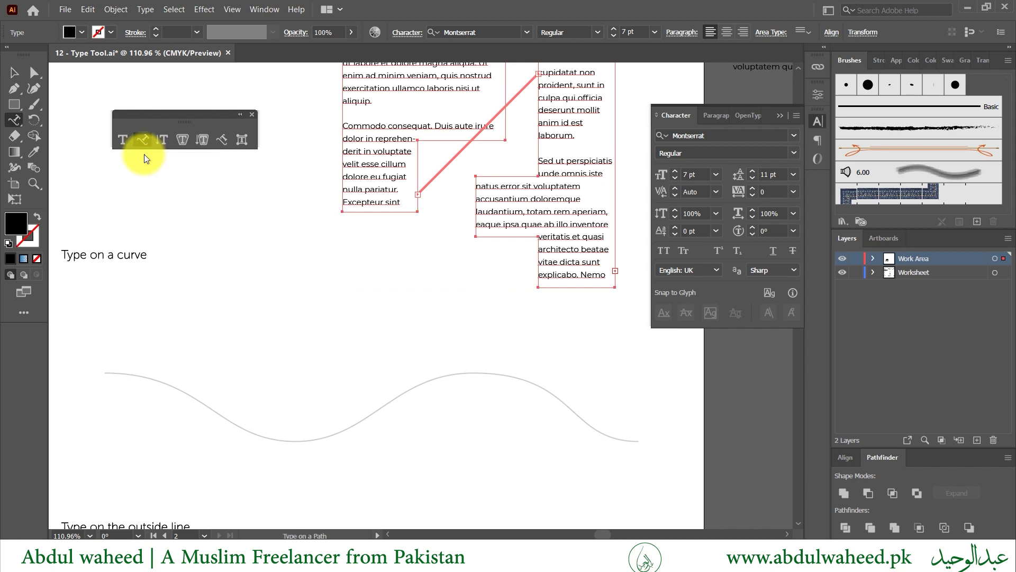
left_click(110, 371)
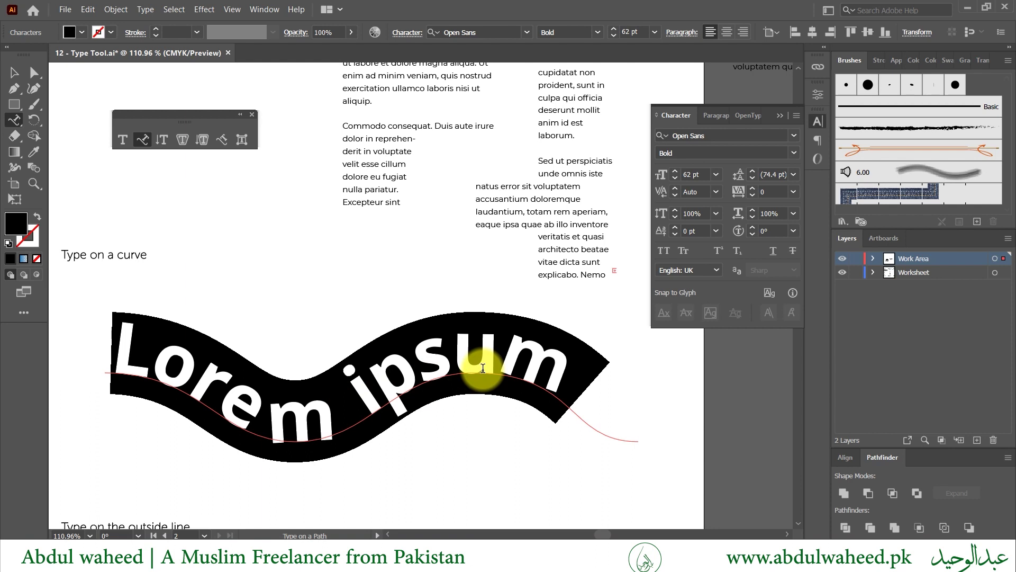
type("Tex")
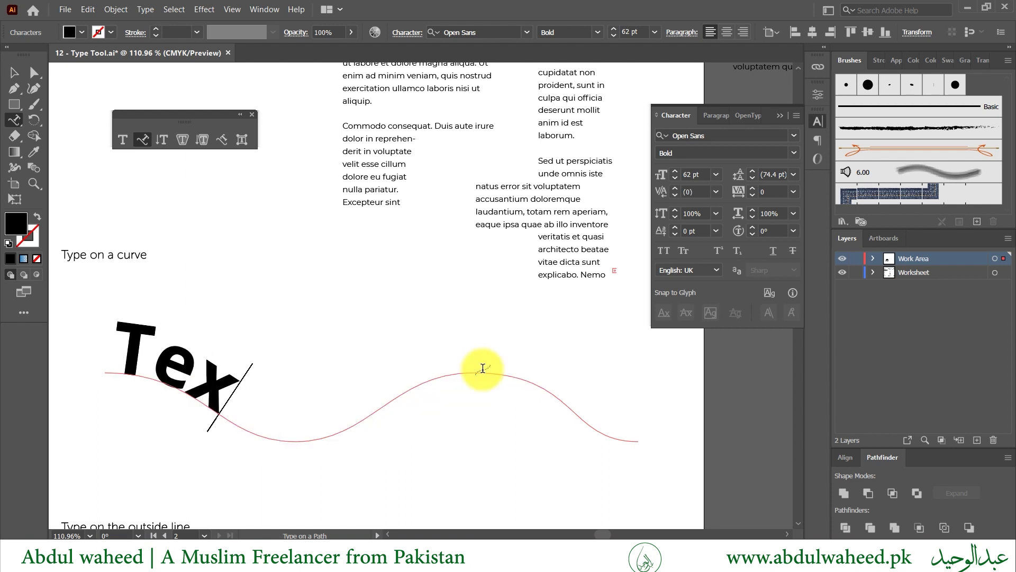
type("t on")
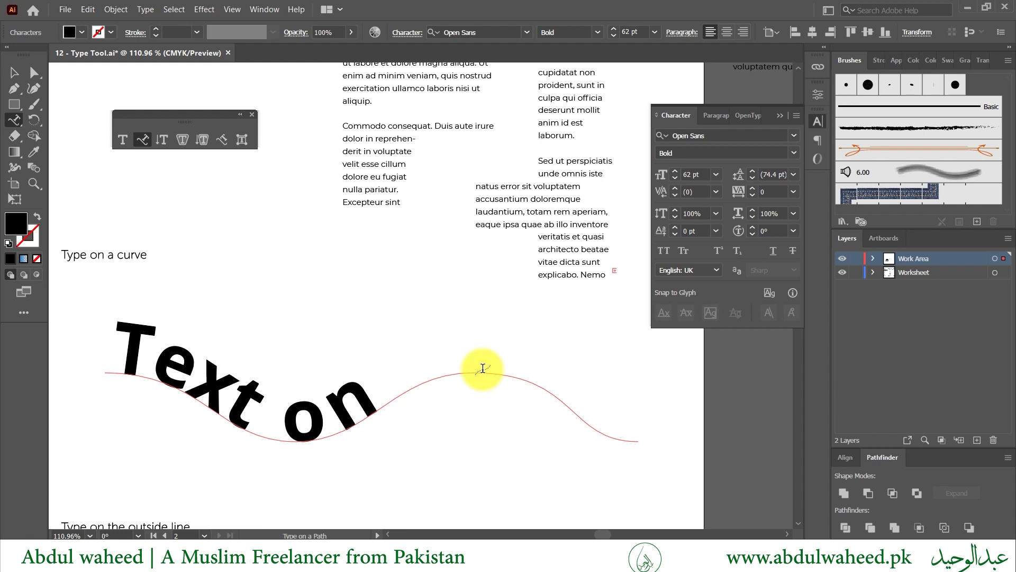
type("path")
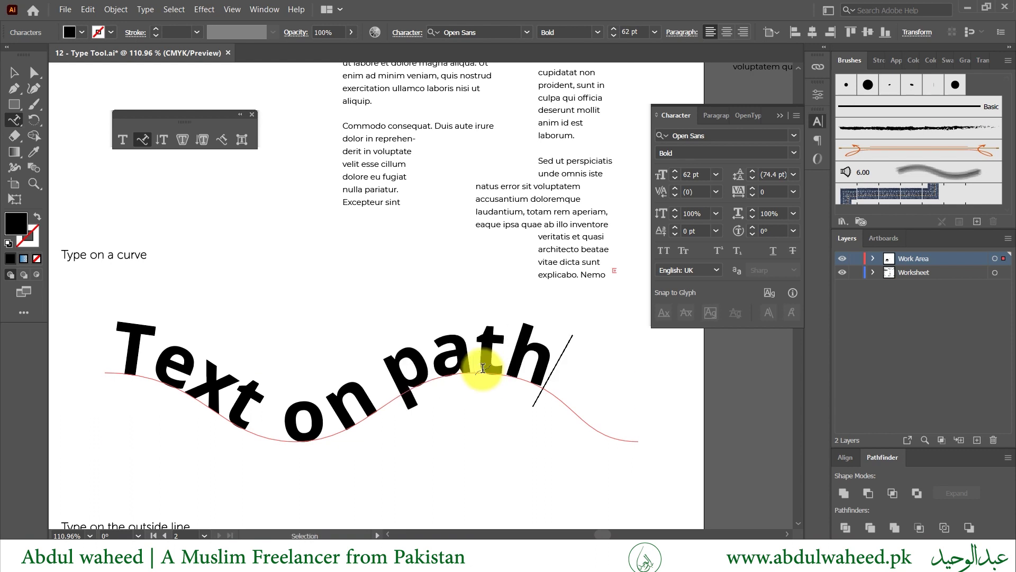
key("ctrl+z")
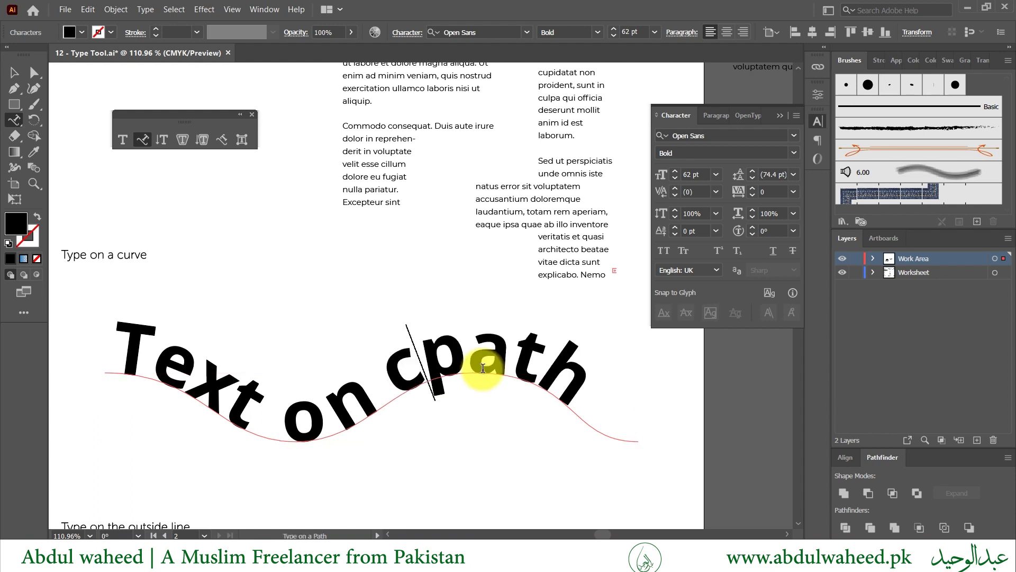
type("curve")
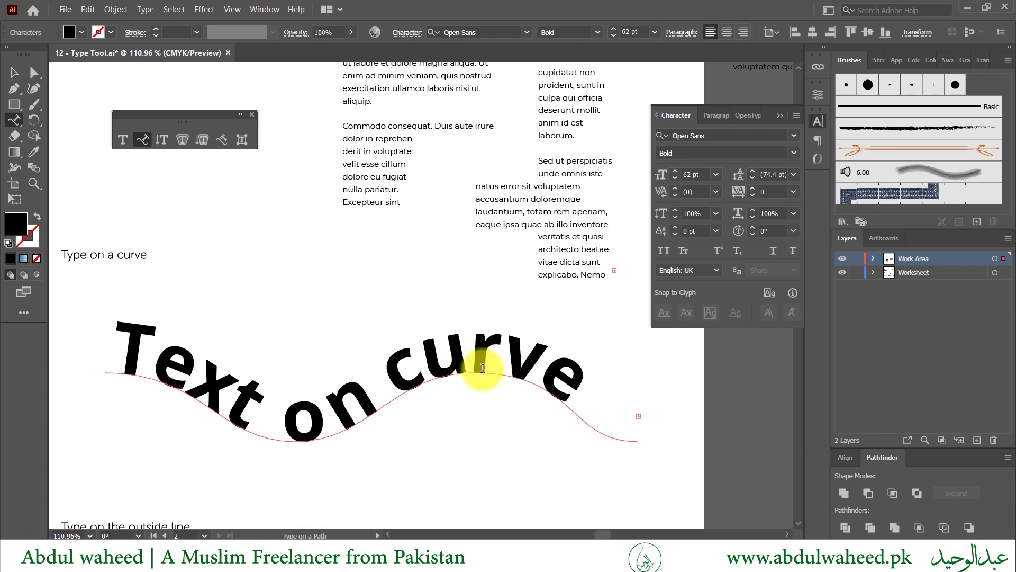
- Set the font size of all the text on the wavy line to 52 pt
key("ctrl+a")
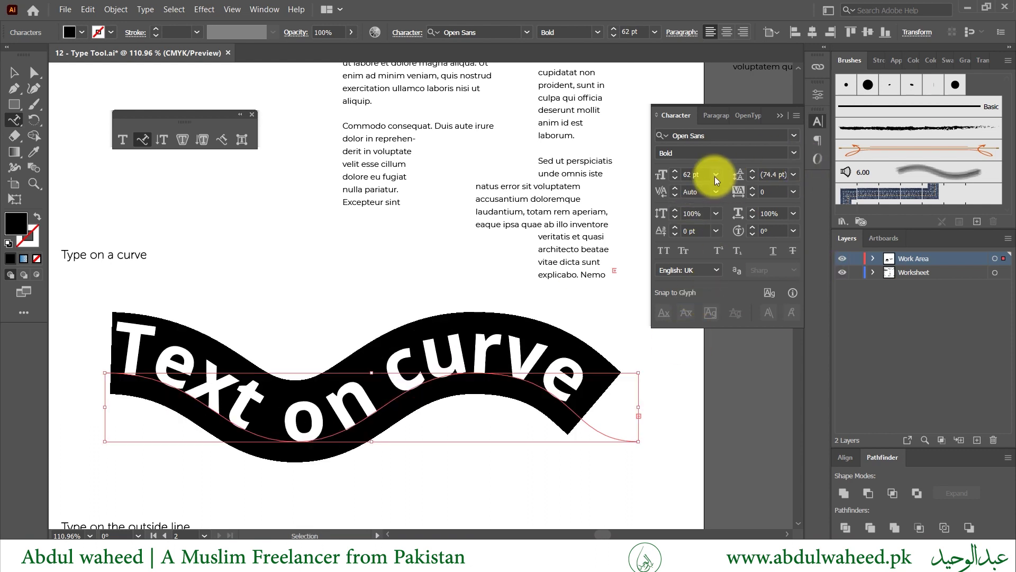
left_click(675, 180)
left_click(675, 180)
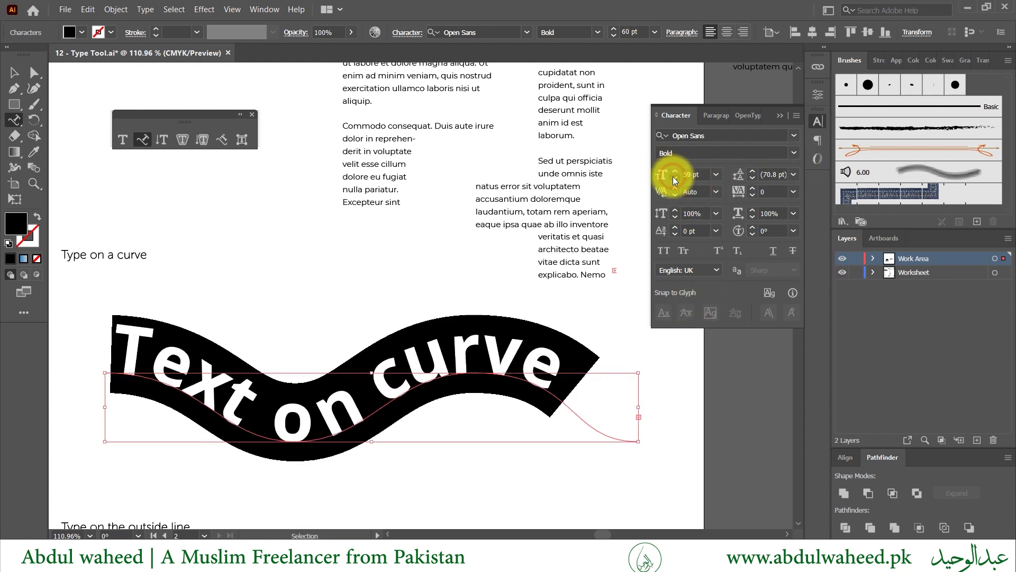
left_click(674, 180)
left_click(675, 180)
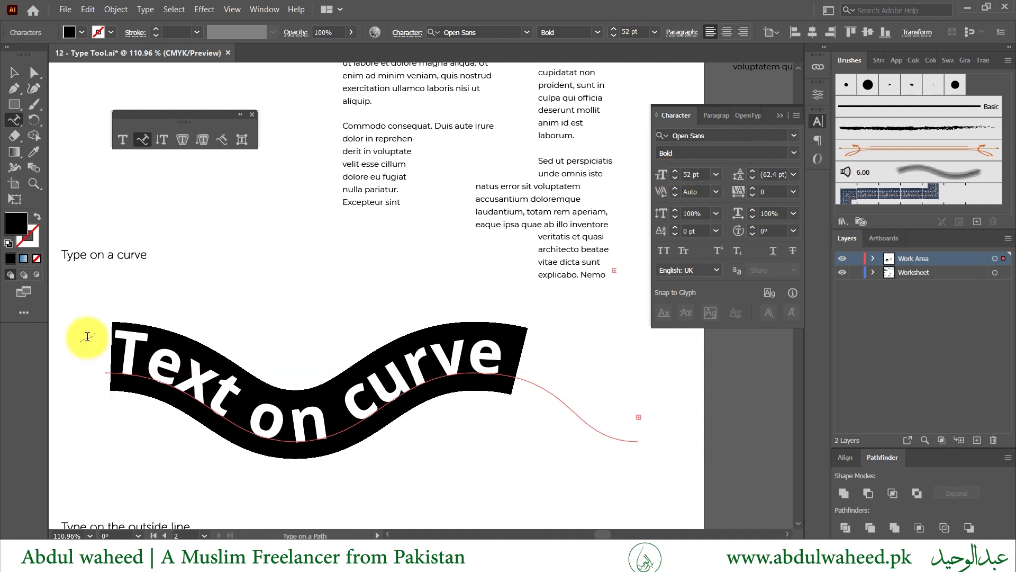
- Nudge the curved text together with its path slightly to the left and deselect it
left_click(15, 74)
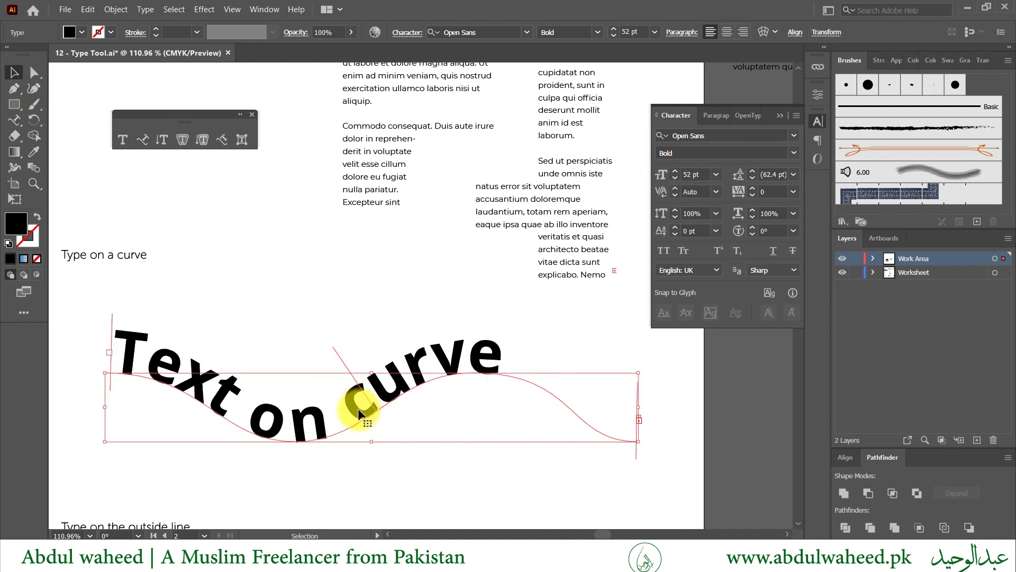
mouse_move(358, 407)
left_mouse_down()
mouse_move(366, 420)
mouse_move(349, 399)
left_mouse_up()
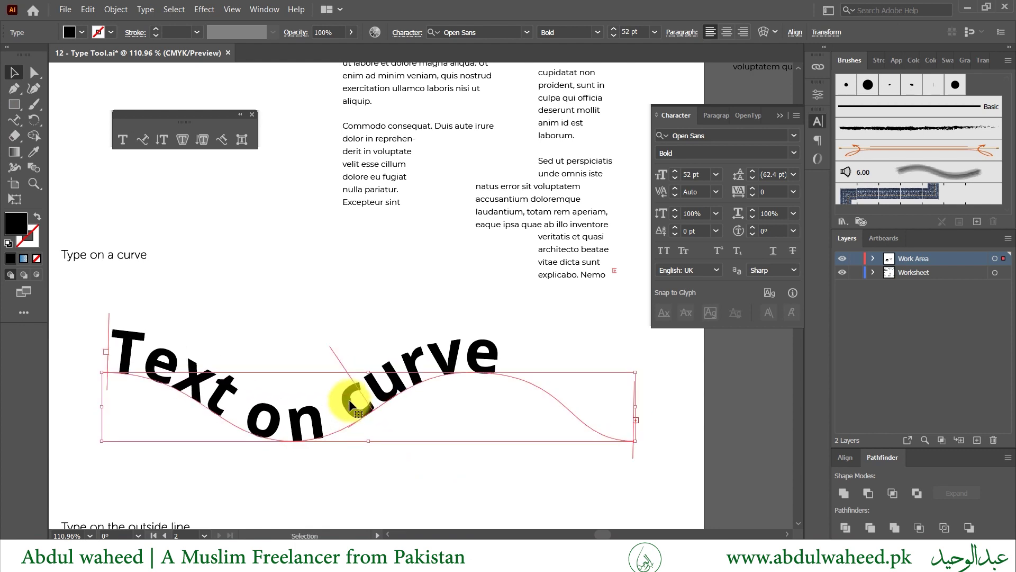
left_click(380, 312)
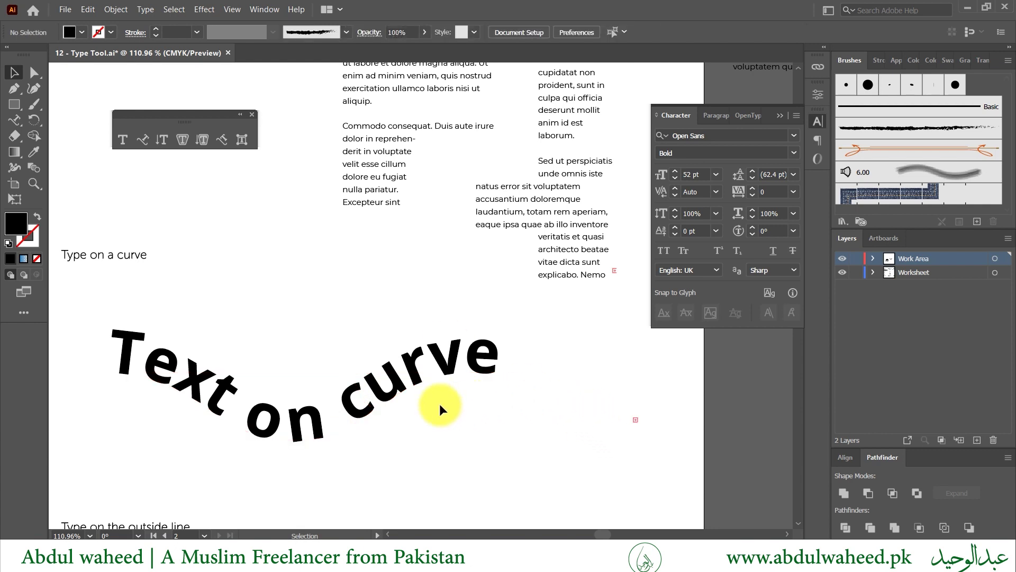
- Reduce the curved text's font size to 47 pt
left_click(414, 373)
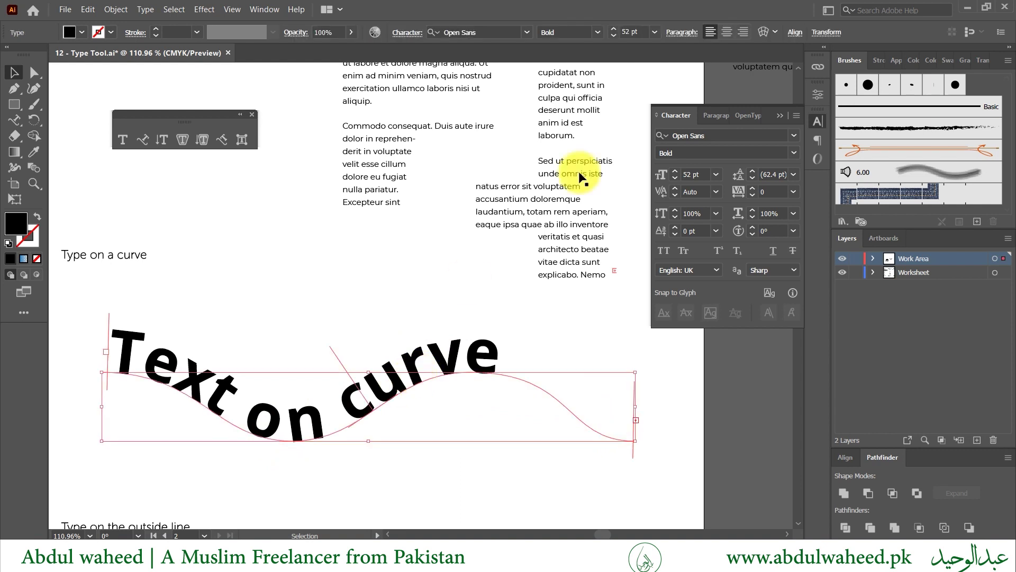
left_click(674, 179)
left_click(675, 178)
left_click(675, 178)
left_click(674, 178)
left_click(675, 178)
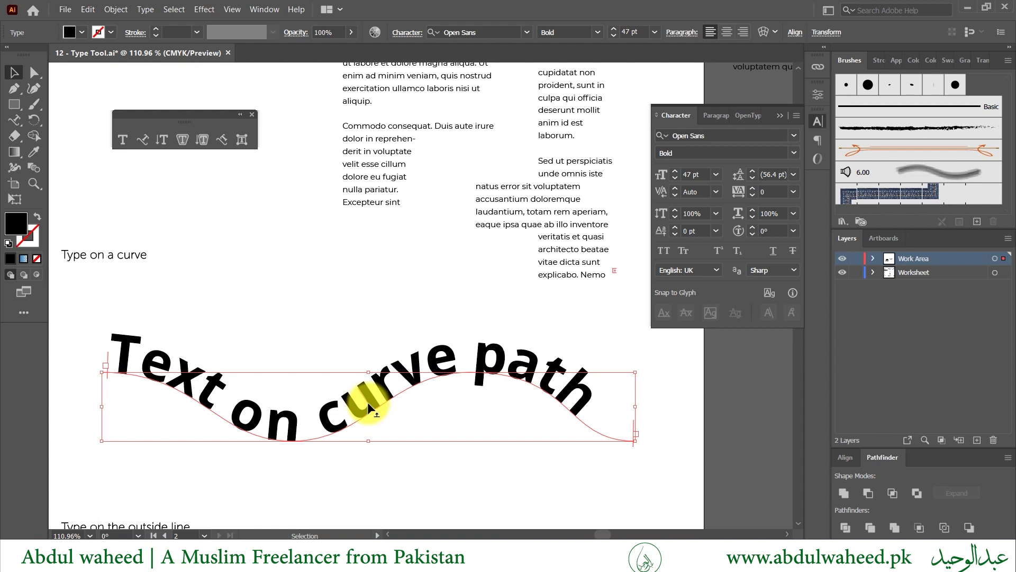
- Try flipping the curved text to the underside of its path, and flip it back above the line
left_click_drag(367, 401, 377, 414)
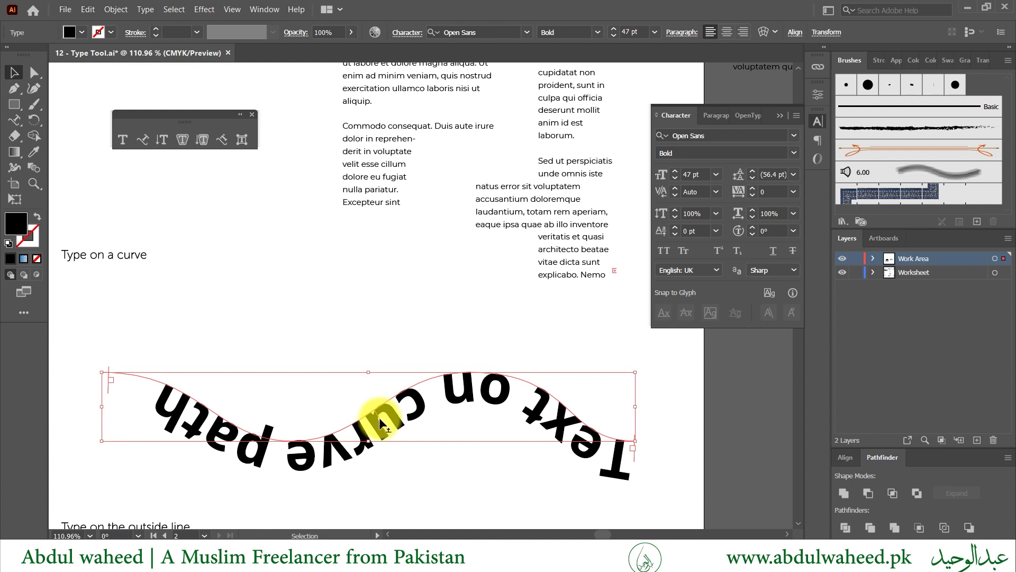
left_click_drag(379, 418, 366, 395)
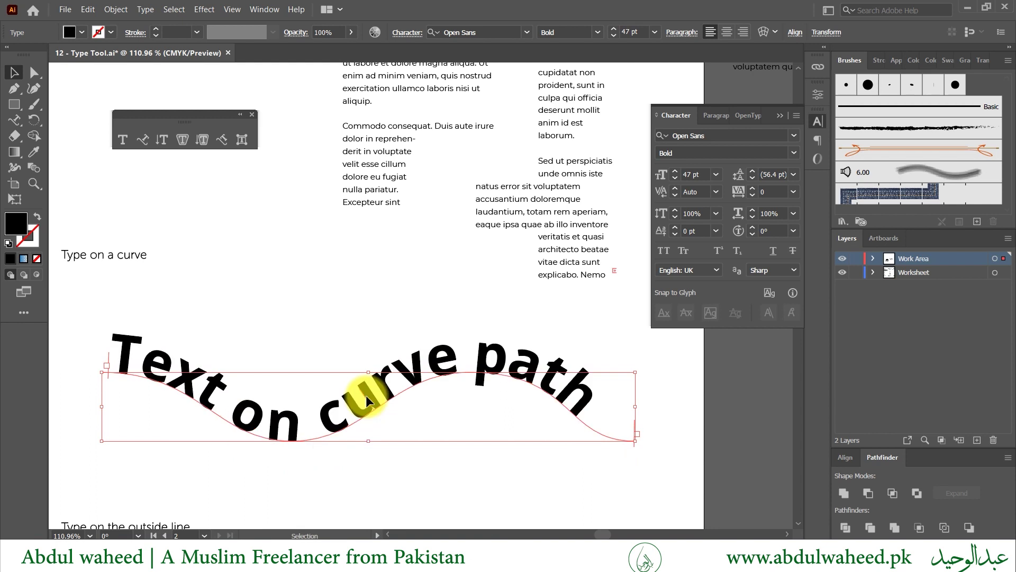
- Place type around the outside of the circle below the Type on the outside line heading, reading "Type on circle path"
scroll(367, 394, "down", 5)
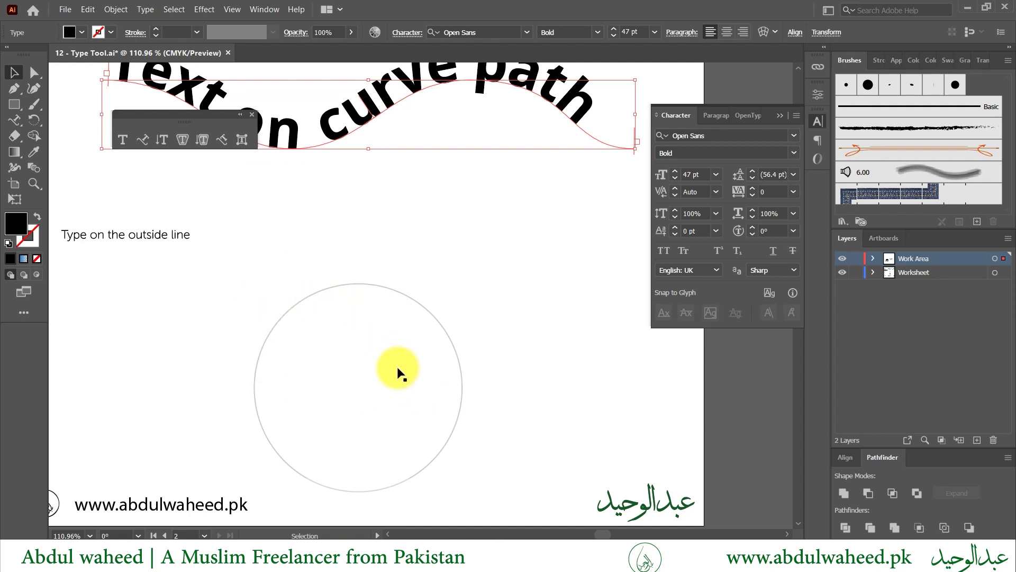
left_click(139, 138)
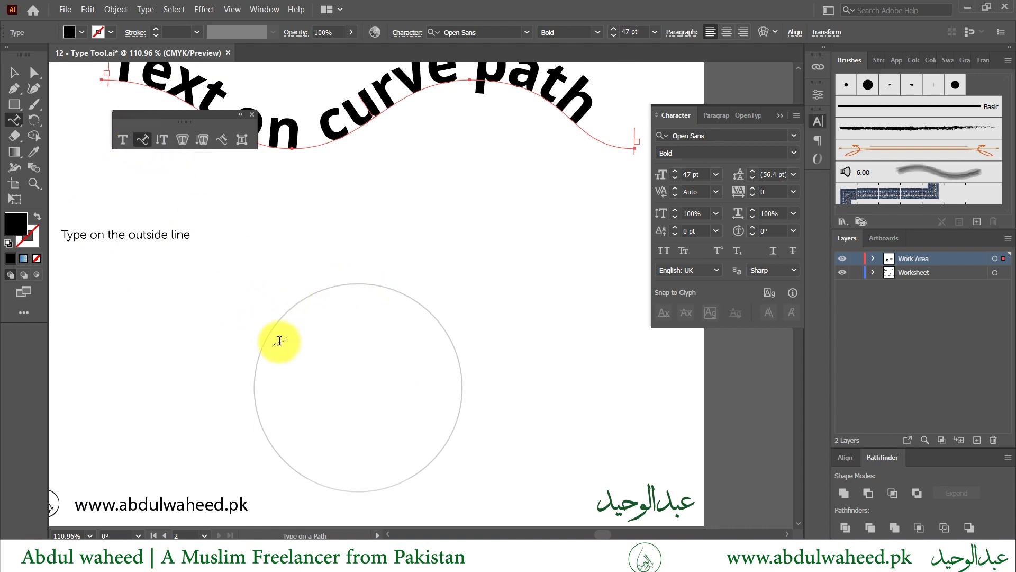
left_click(254, 381)
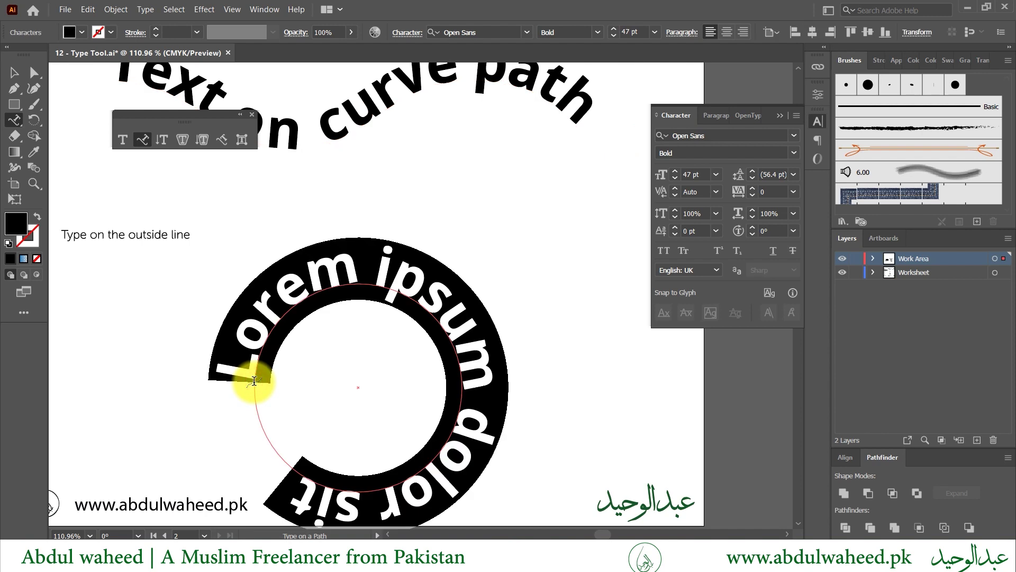
type("Type on")
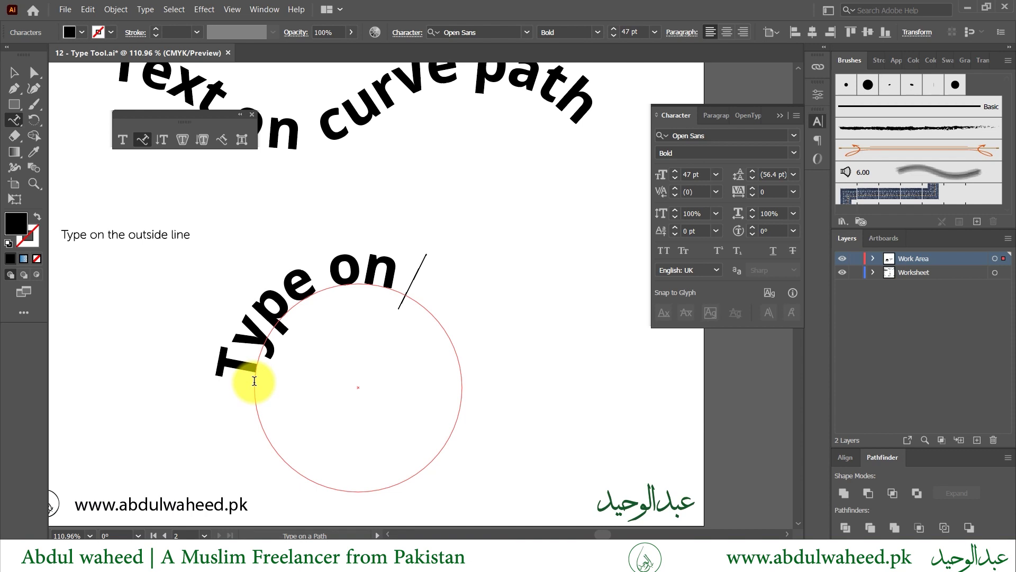
type("c")
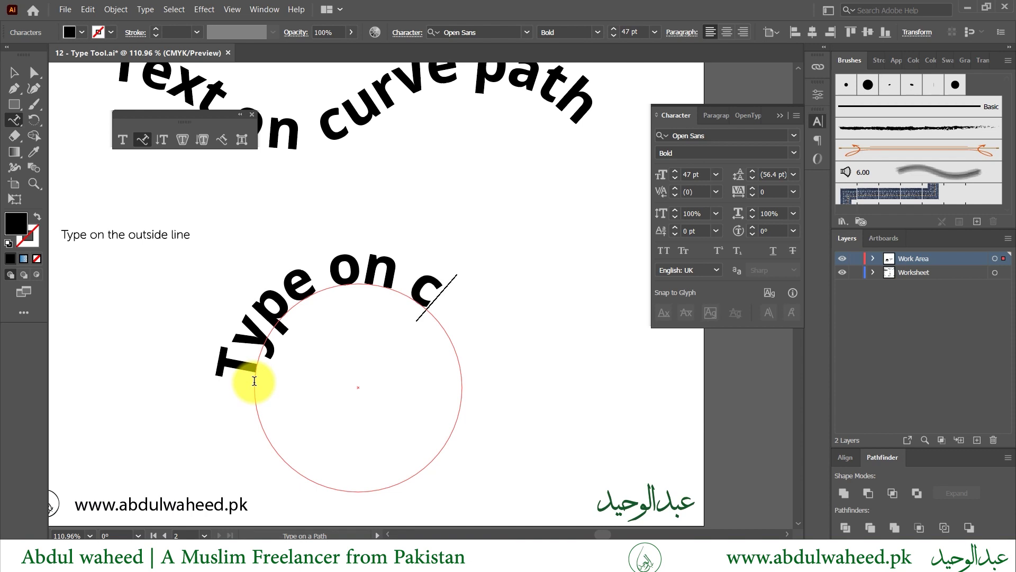
type("irvl")
key("BackSpace")
key("BackSpace")
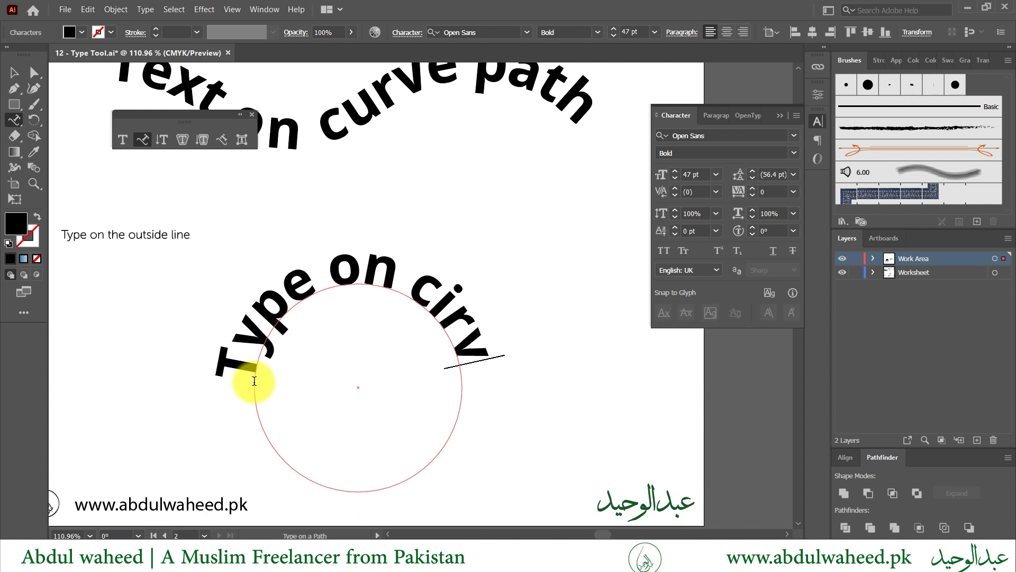
type("cle")
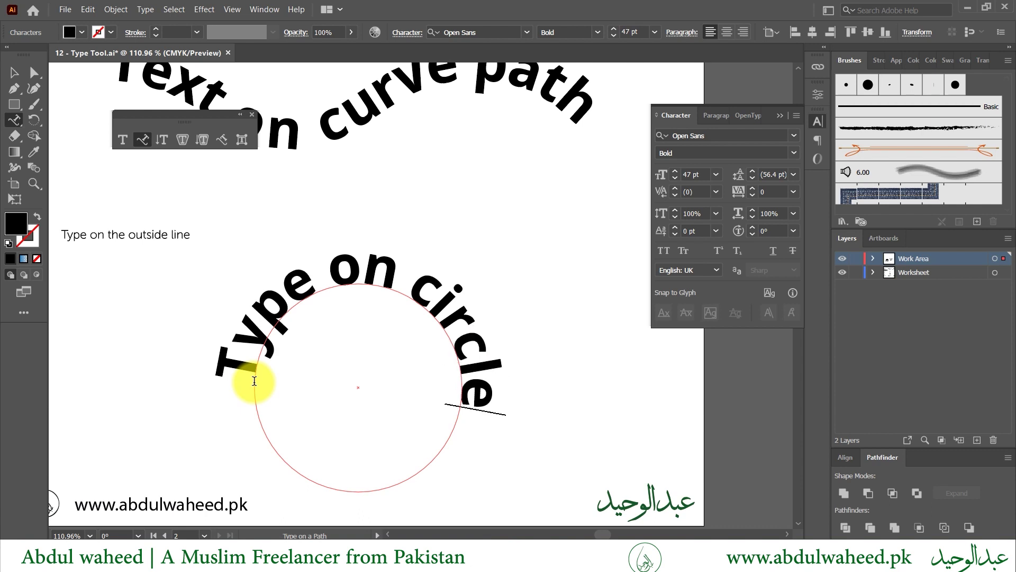
type(" path")
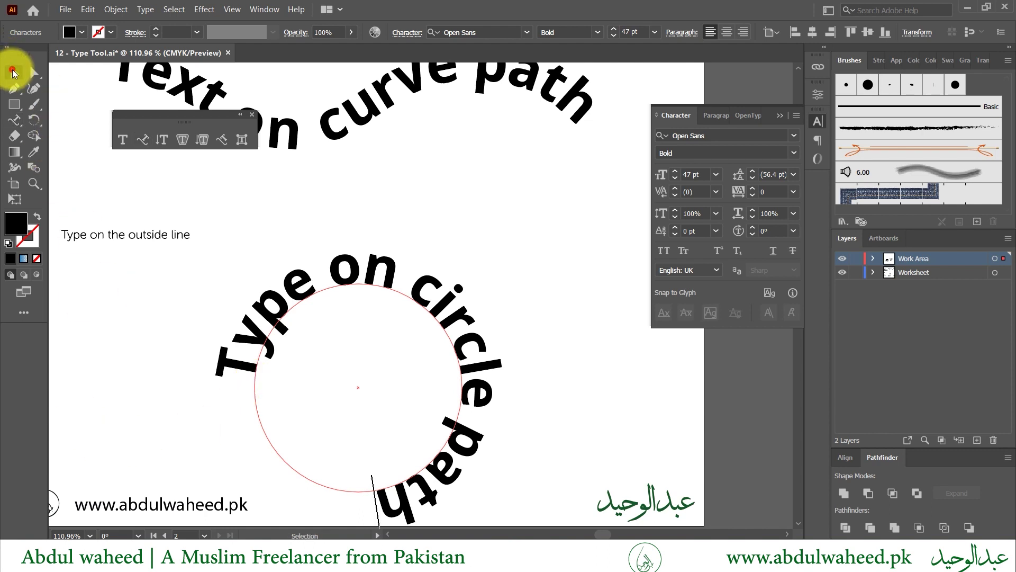
left_click(13, 73)
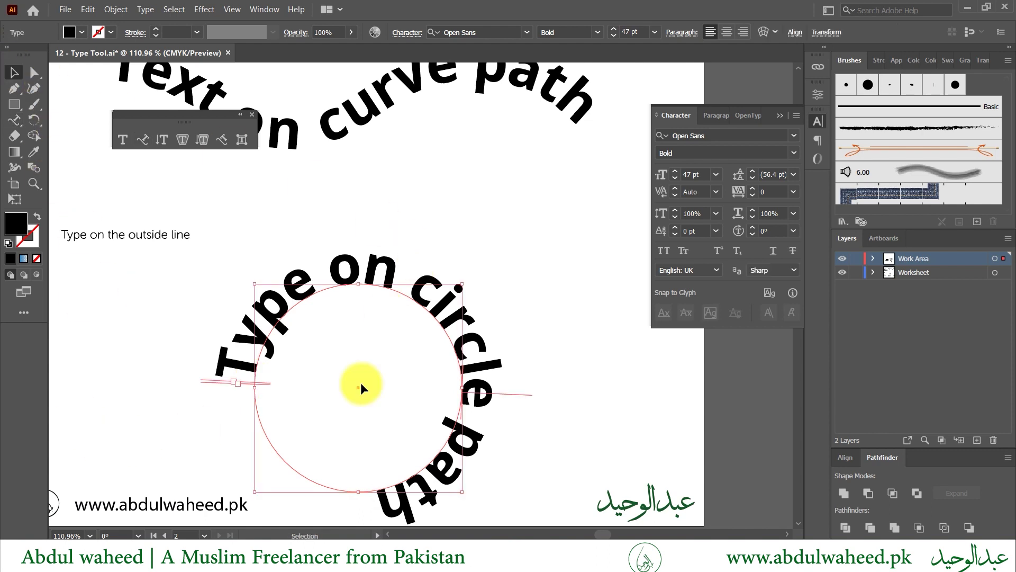
left_click(589, 374)
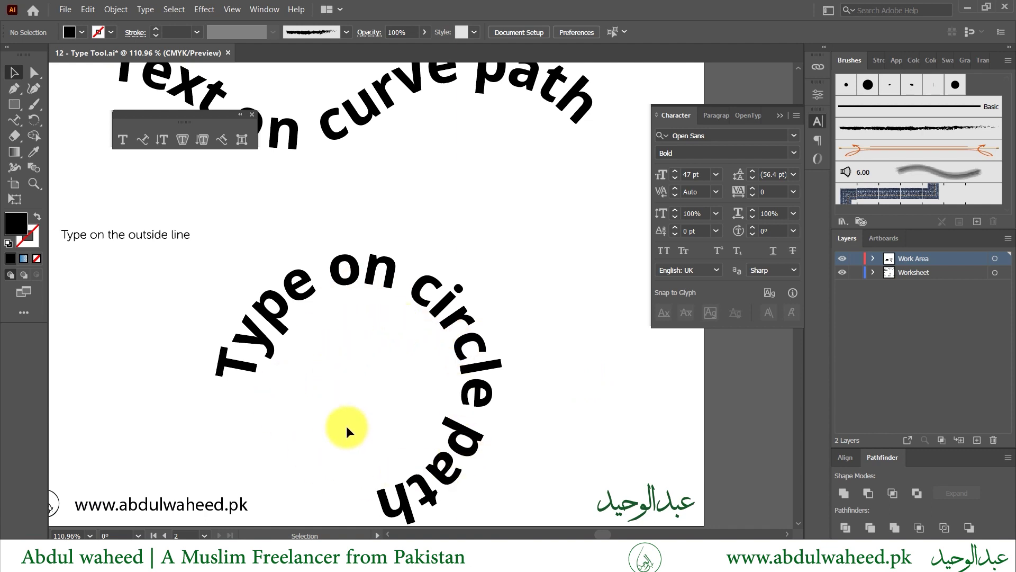
- Slide the circle text along its path until it arches symmetrically over the top on the outside of the circle, and deselect it
left_click(474, 367)
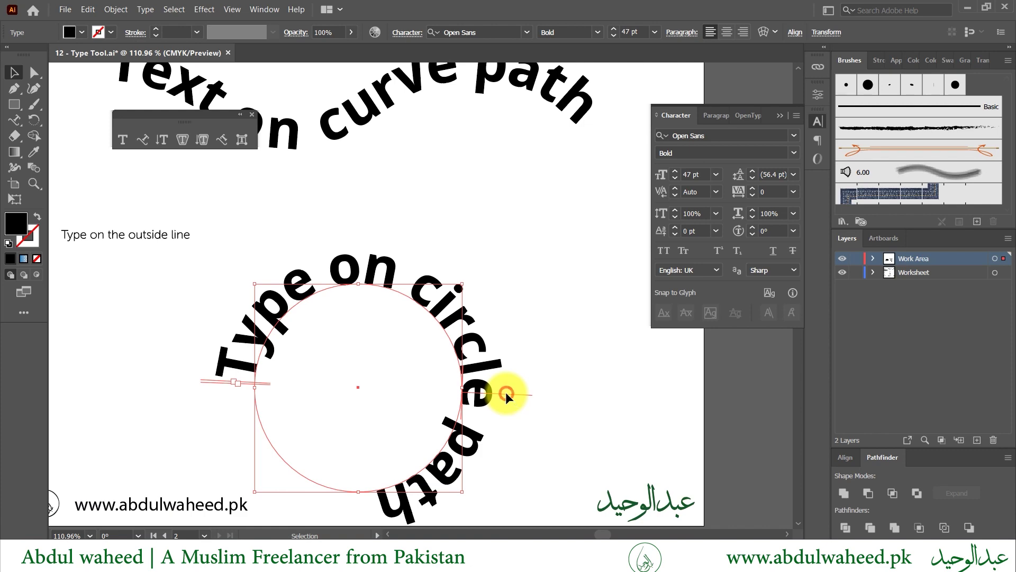
left_click_drag(506, 392, 435, 429)
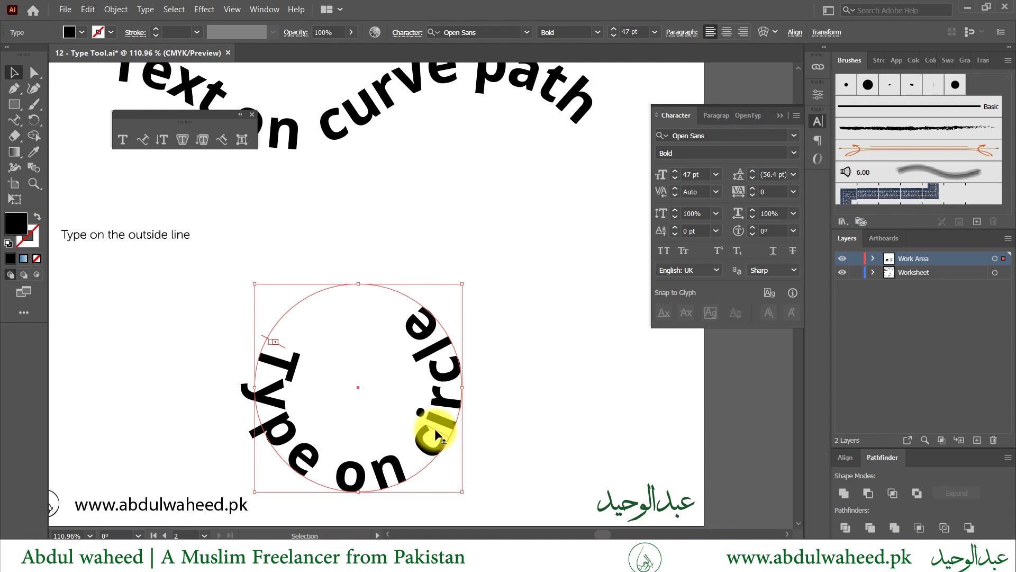
left_click_drag(434, 428, 456, 311)
left_click(564, 358)
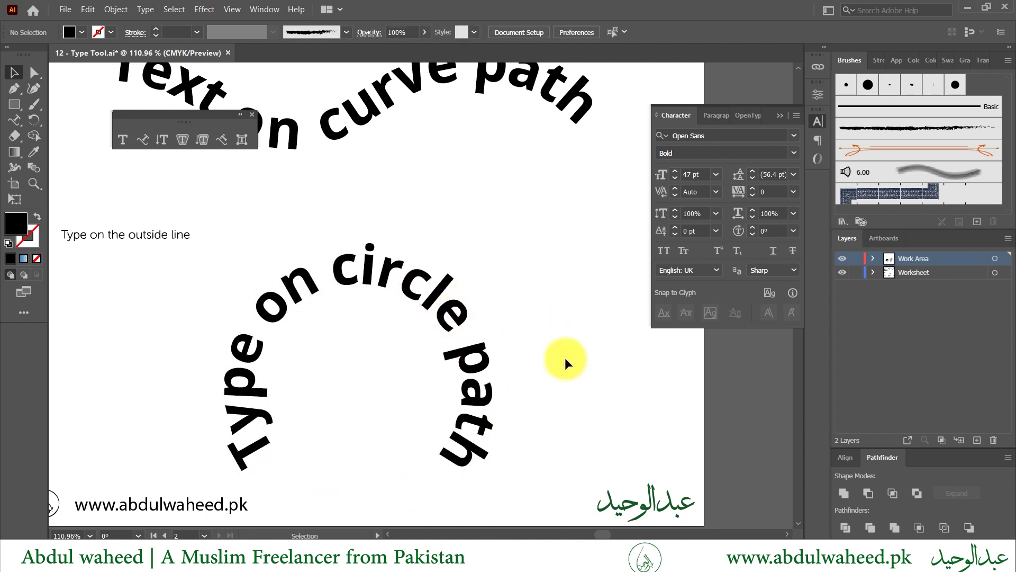
- Review the finished type exercises on both worksheet artboards side by side
key("z")
left_click(565, 359, "alt")
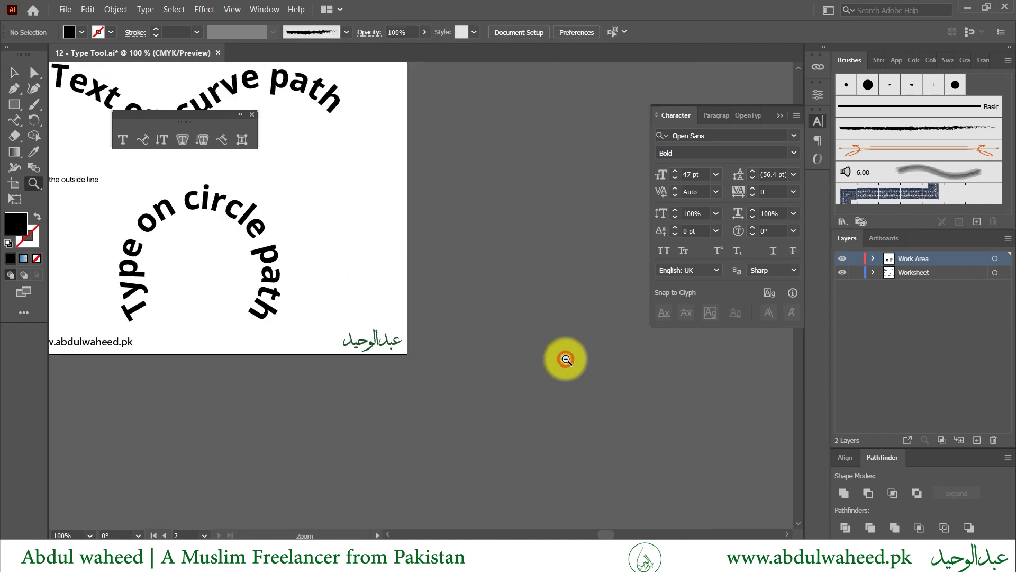
scroll(192, 240, "up", 2)
scroll(193, 239, "up", 2)
scroll(192, 239, "left", 3)
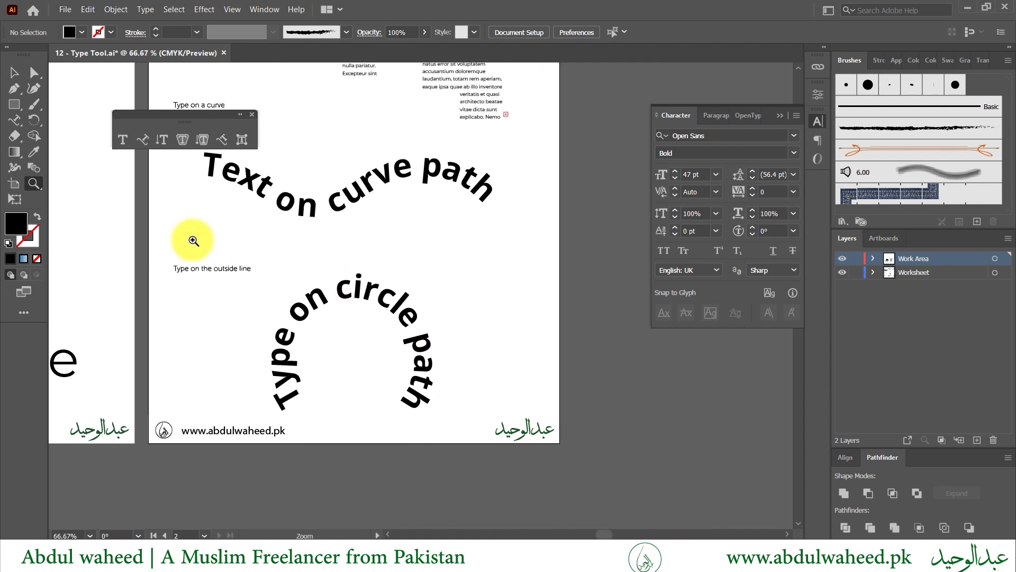
scroll(193, 240, "down", 3)
scroll(194, 241, "up", 5)
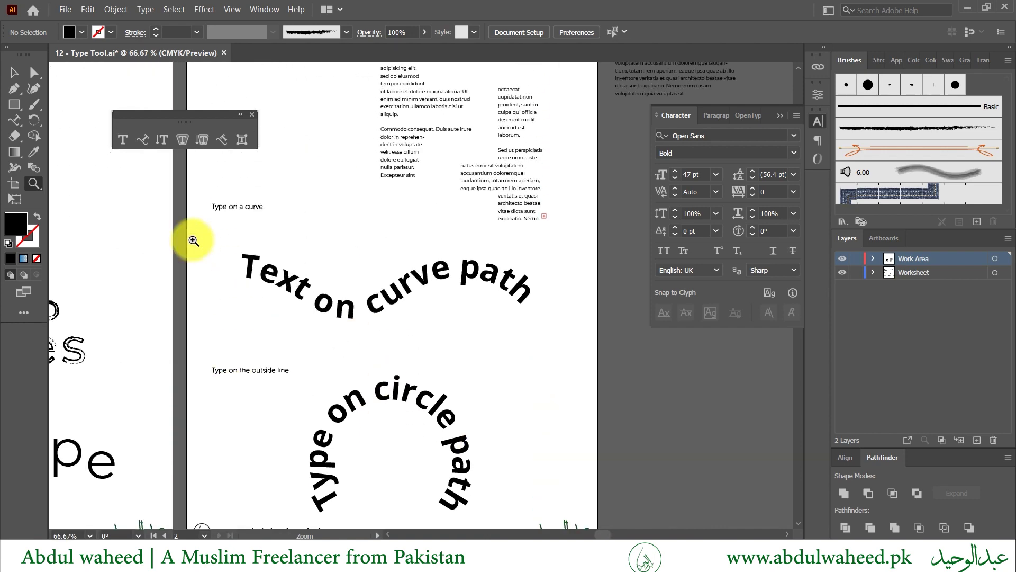
left_click(193, 241, "alt")
left_click(194, 241, "alt")
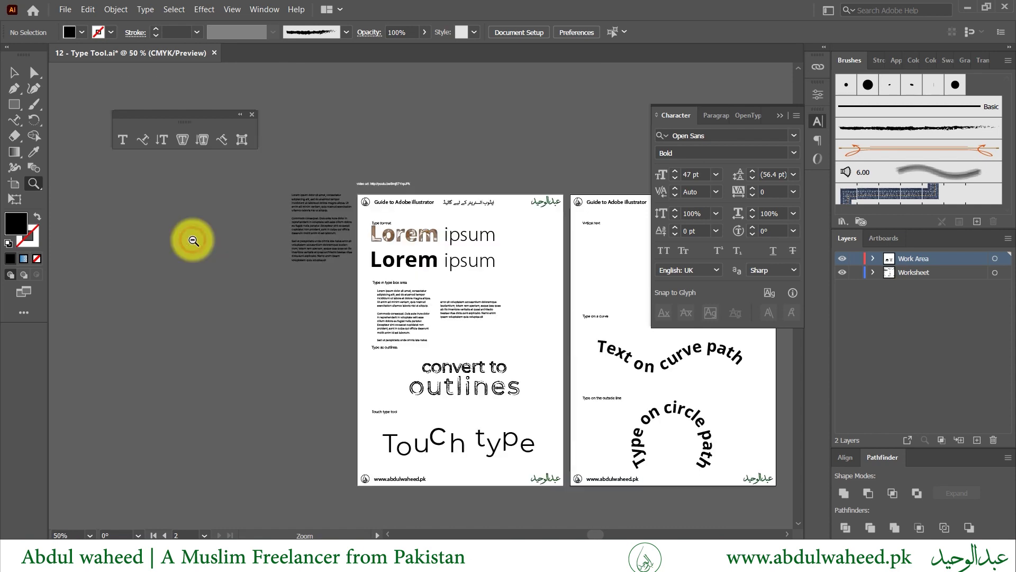
scroll(576, 356, "right", 5)
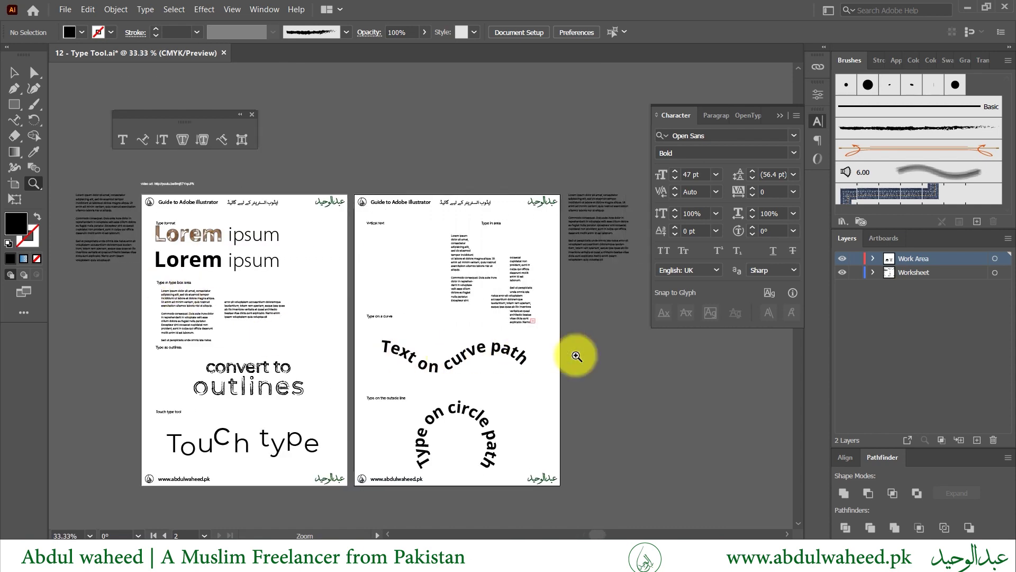
left_click_drag(399, 364, 431, 358)
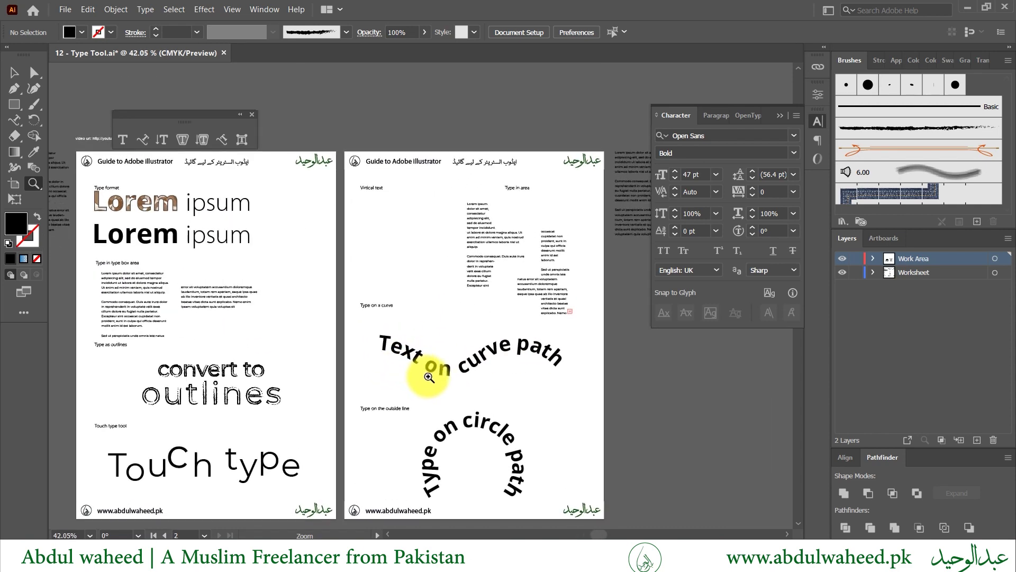
scroll(429, 377, "down", 3)
scroll(429, 377, "up", 3)
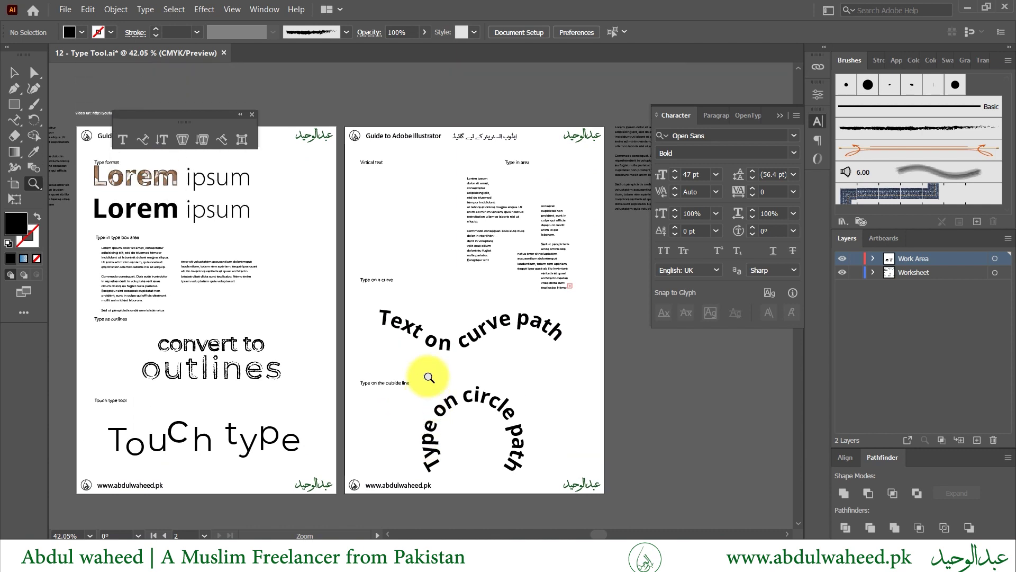